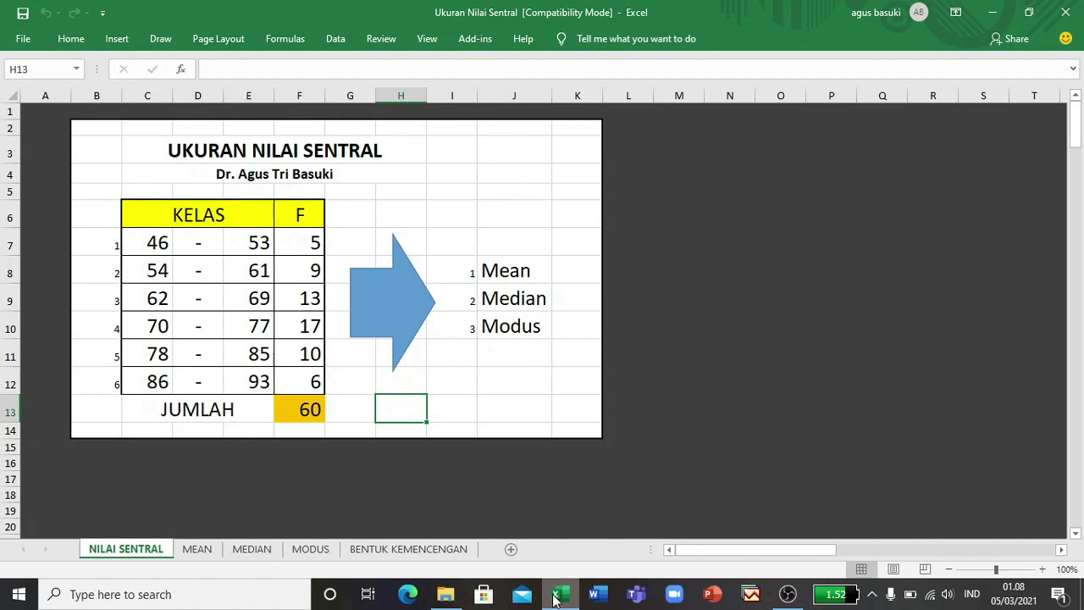
Step: Open the MEAN sheet and examine the class, frequency and M columns of the Cara Panjang table
click(202, 549)
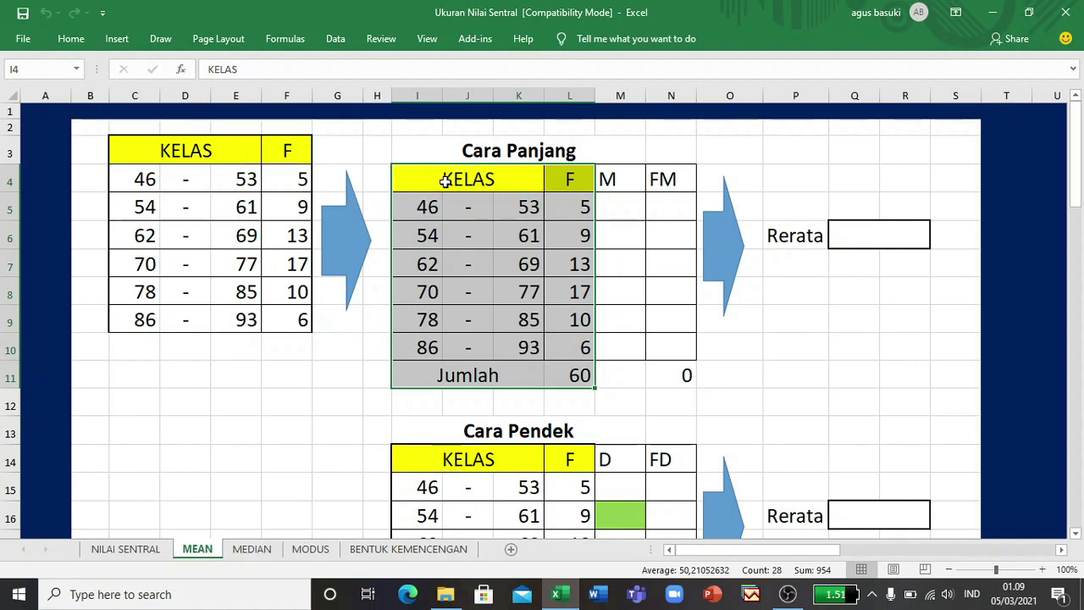
drag(445, 181, 561, 351)
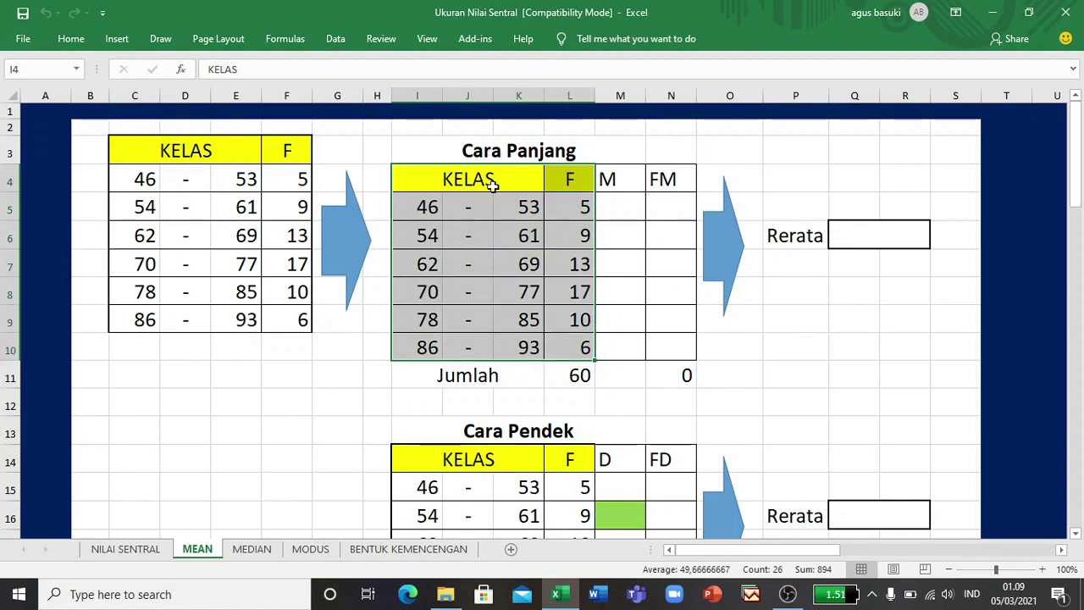
click(624, 180)
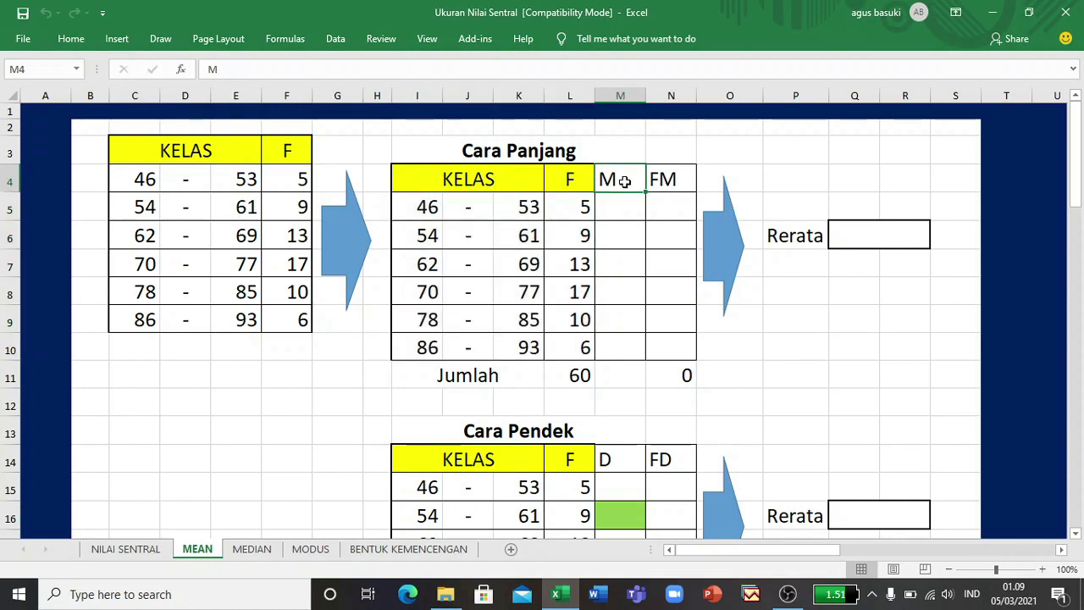
click(249, 72)
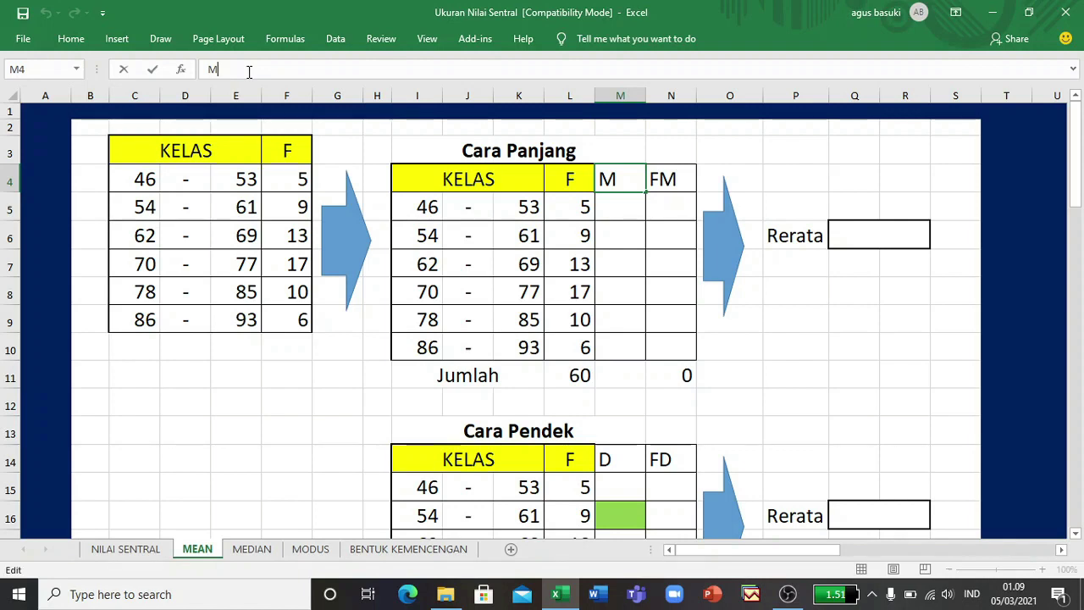
click(822, 327)
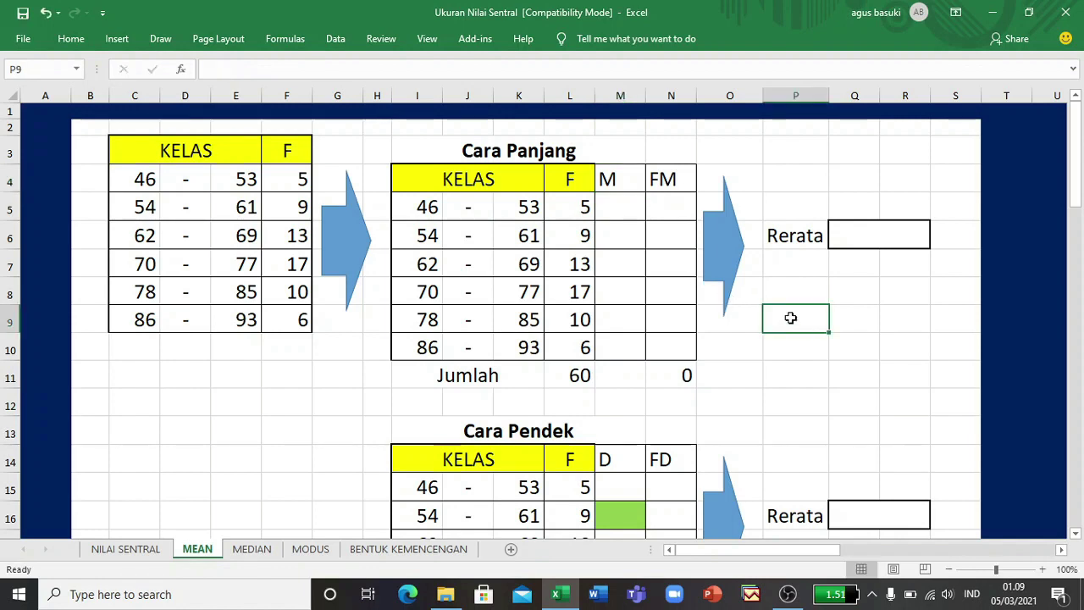
Step: Calculate the midpoint of the first class (46-53) in cell M5 with the formula =(I5+K5)/2
click(624, 209)
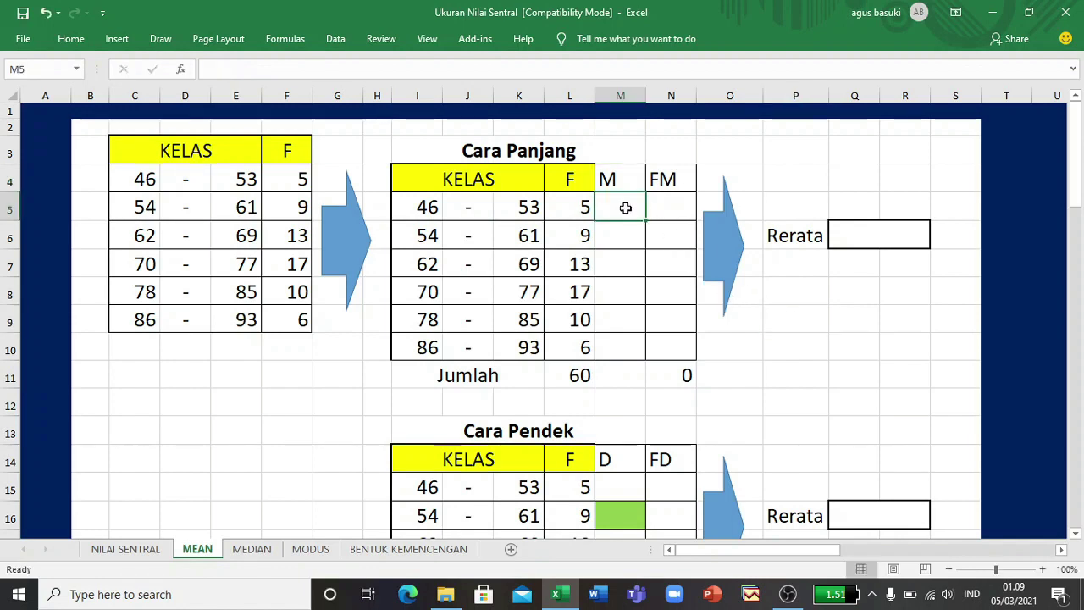
text(=)
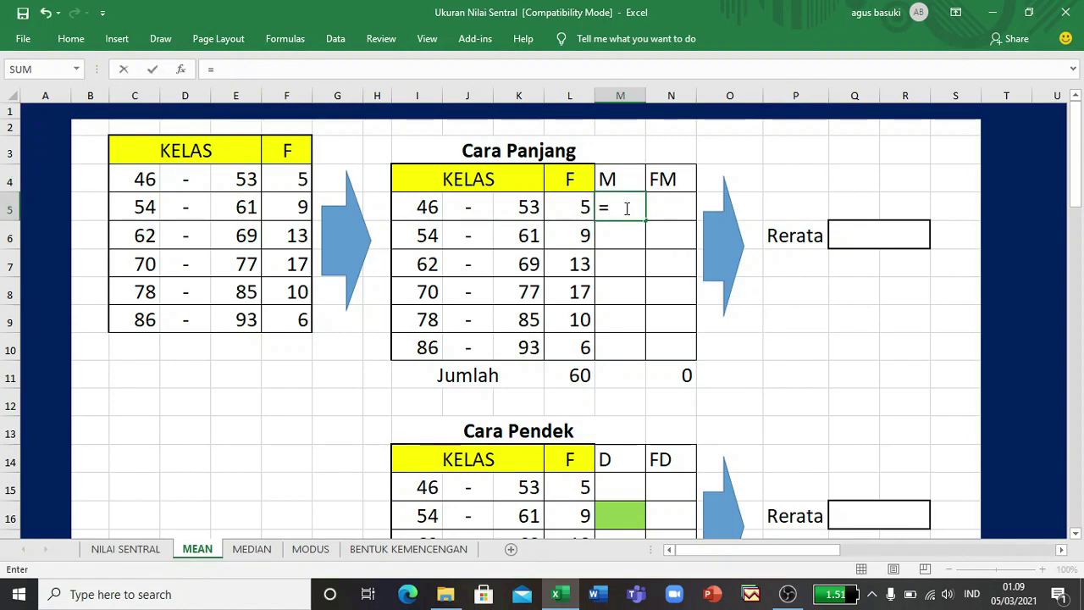
text(()
click(428, 206)
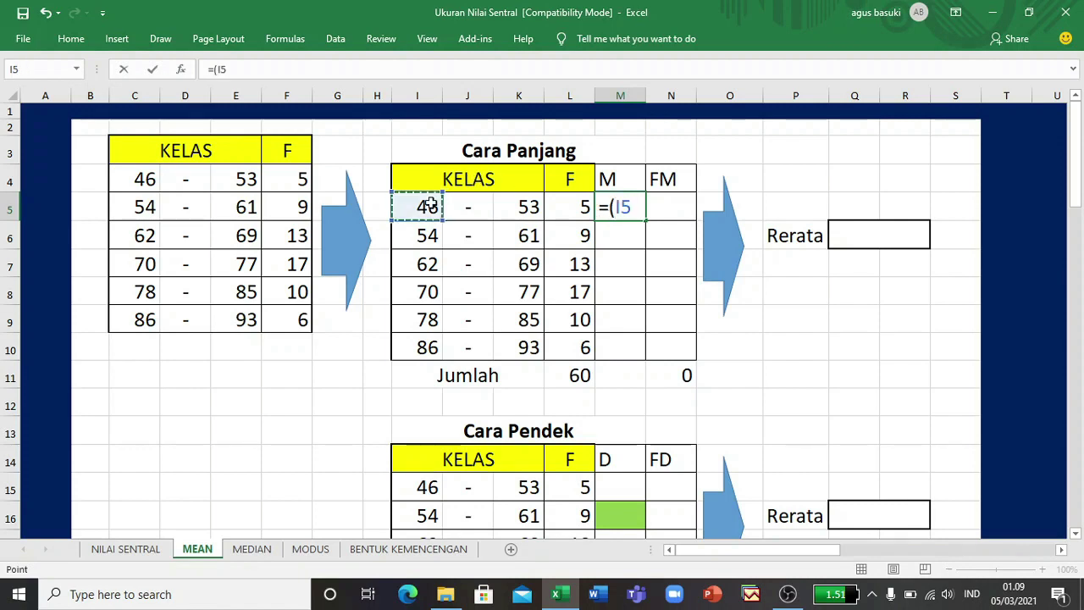
text(+)
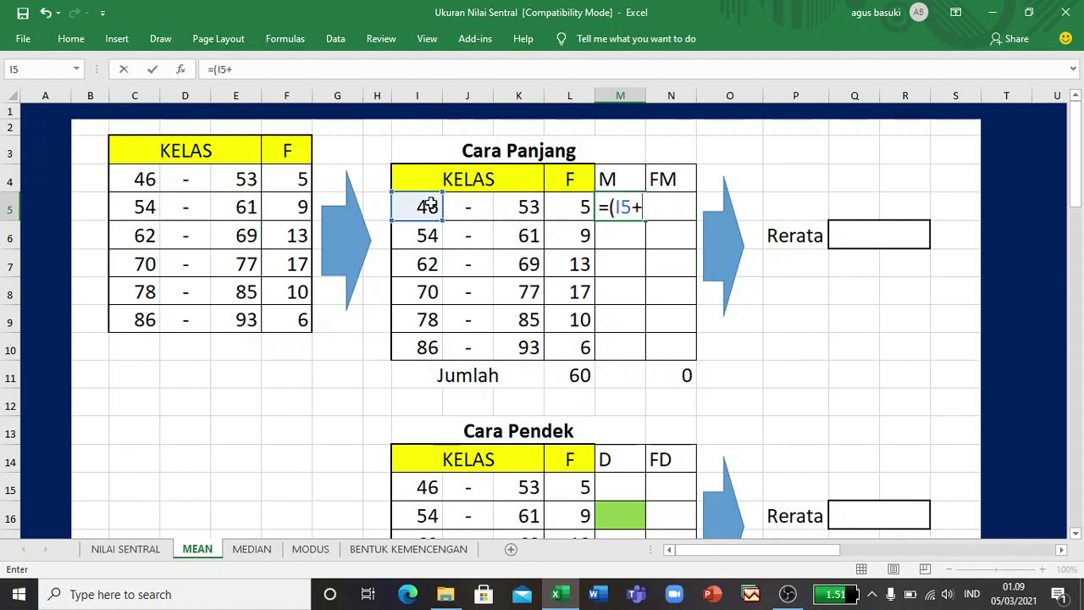
click(525, 206)
text())
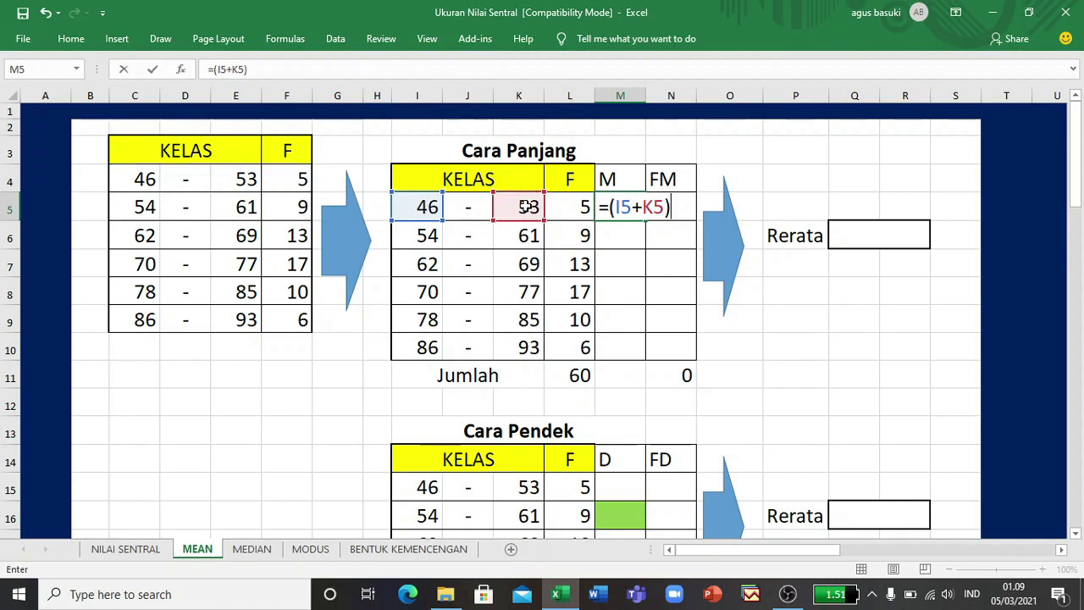
text(/2)
key(Return)
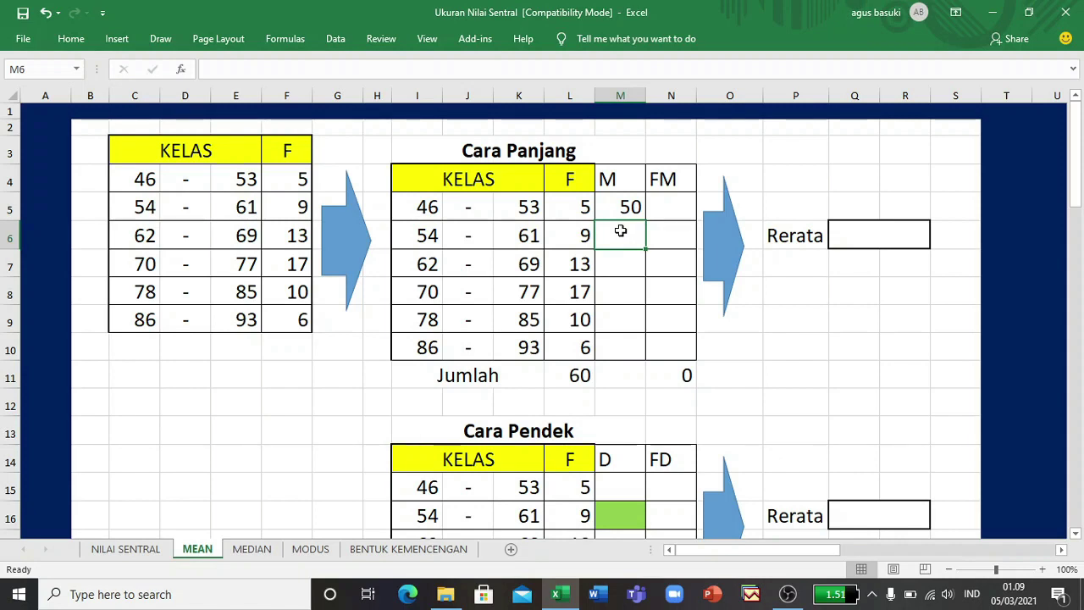
Step: Enter =(I6+K6)/2 as the second class midpoint in M6, and fill the midpoint formula from M5 down to M10
text(=)
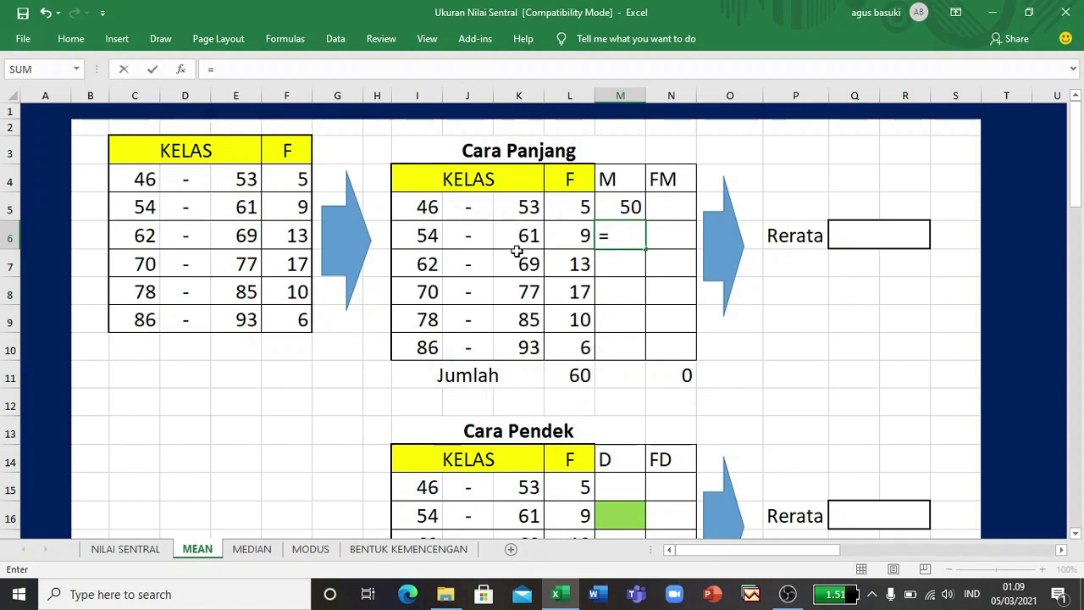
text(()
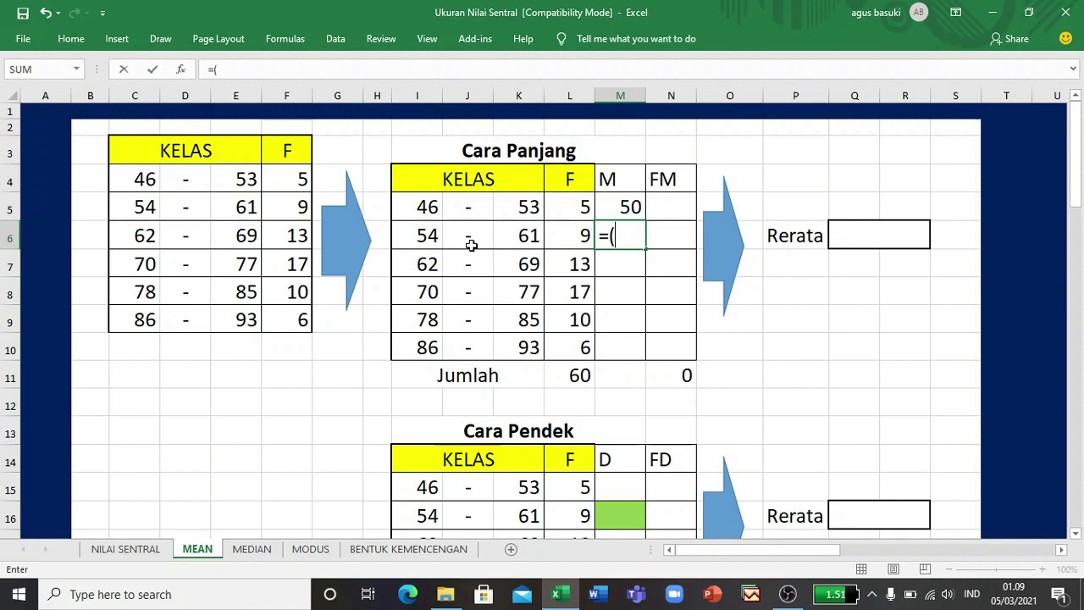
click(425, 236)
text(+)
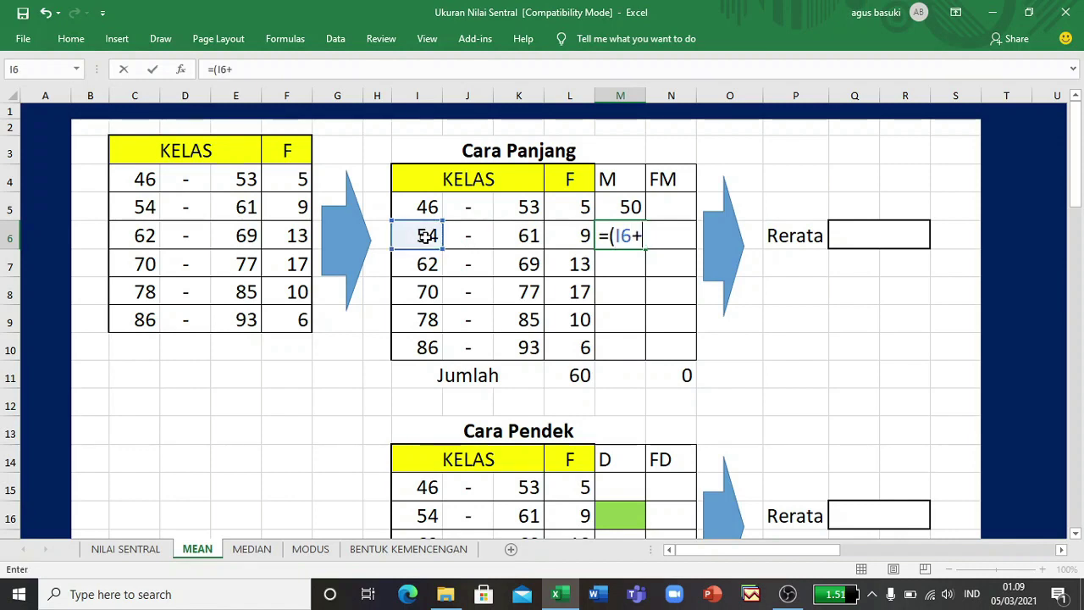
click(501, 235)
text())
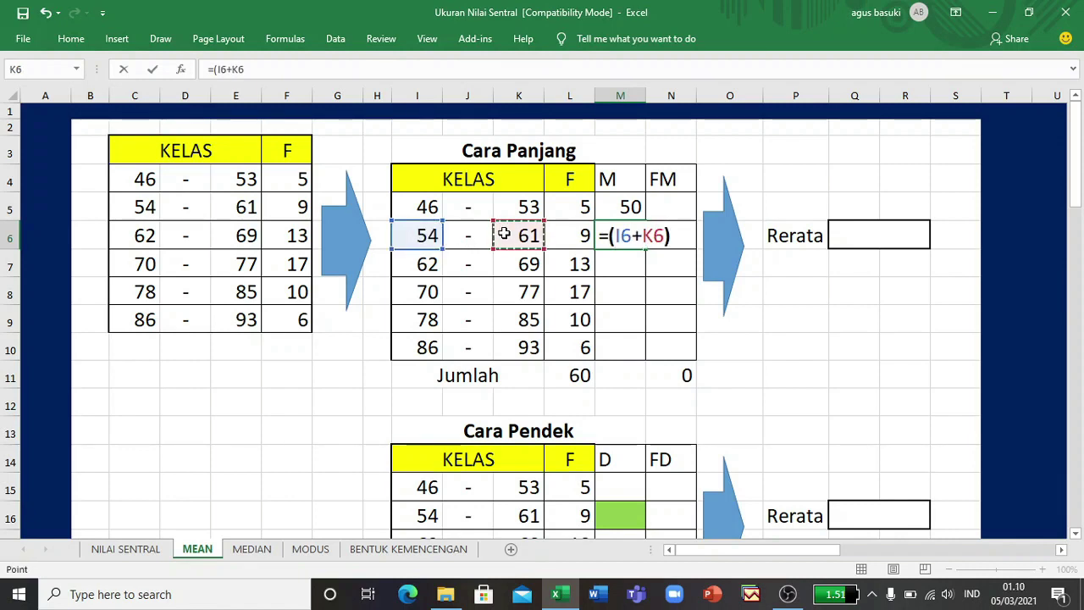
text(/2)
key(Return)
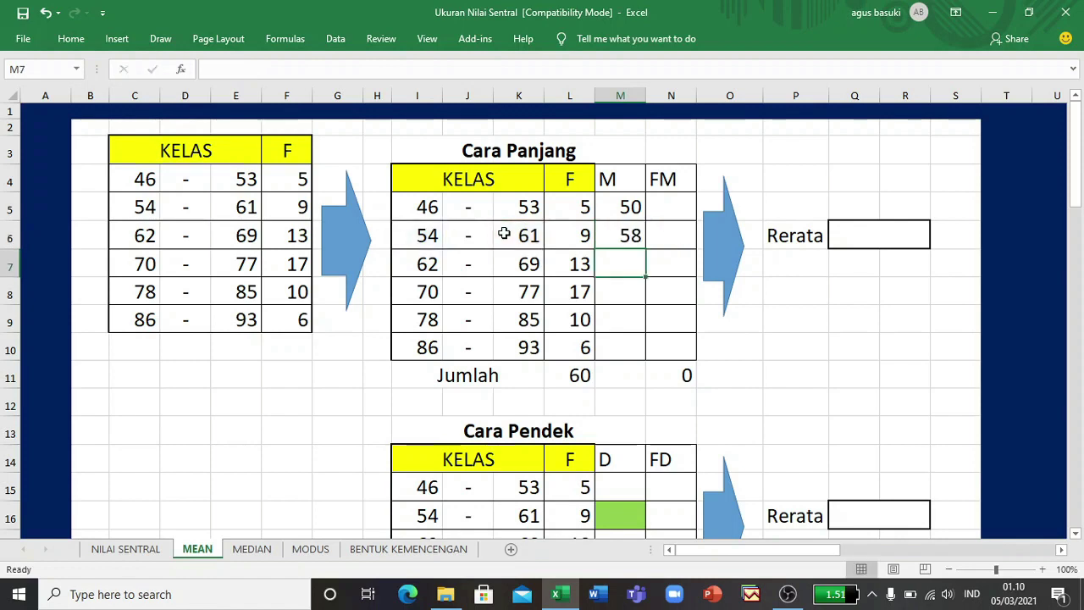
drag(627, 206, 648, 357)
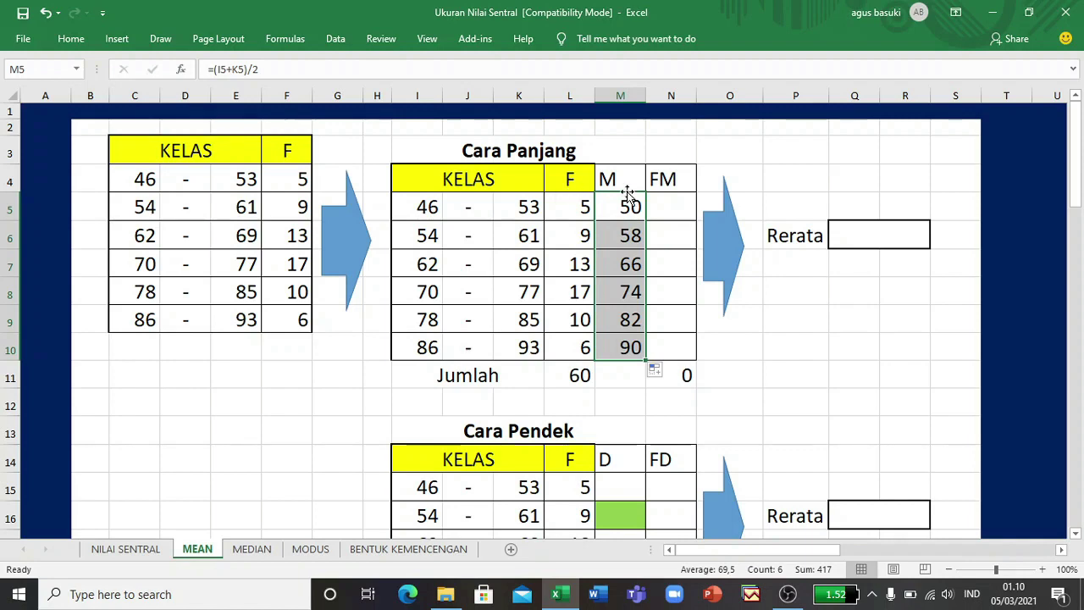
Step: Calculate the first FM value in cell N5 by multiplying frequency and midpoint with =L5*M5
click(672, 207)
text(=)
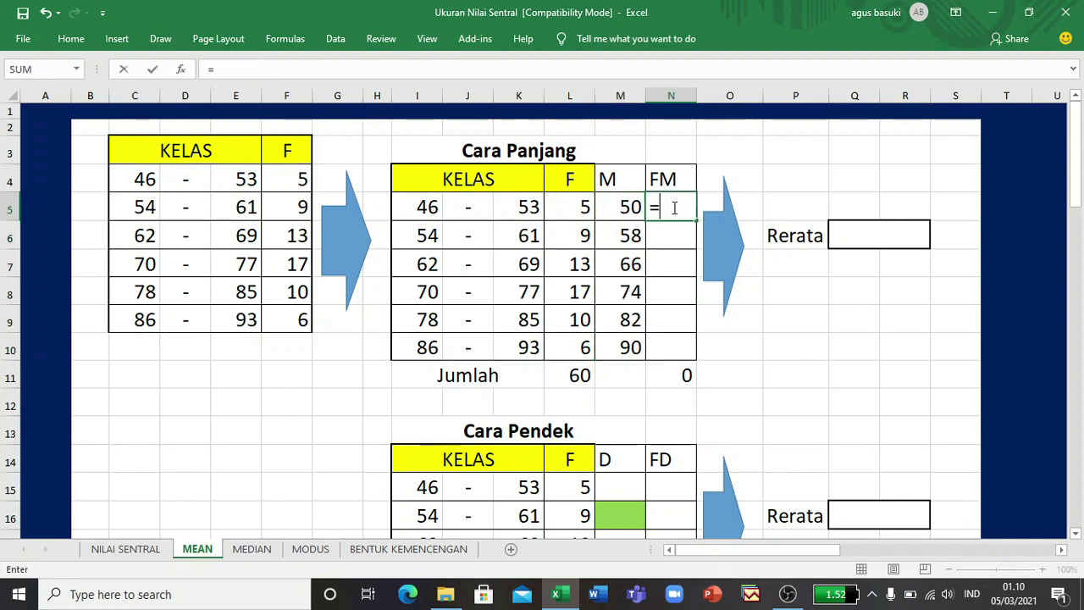
click(565, 204)
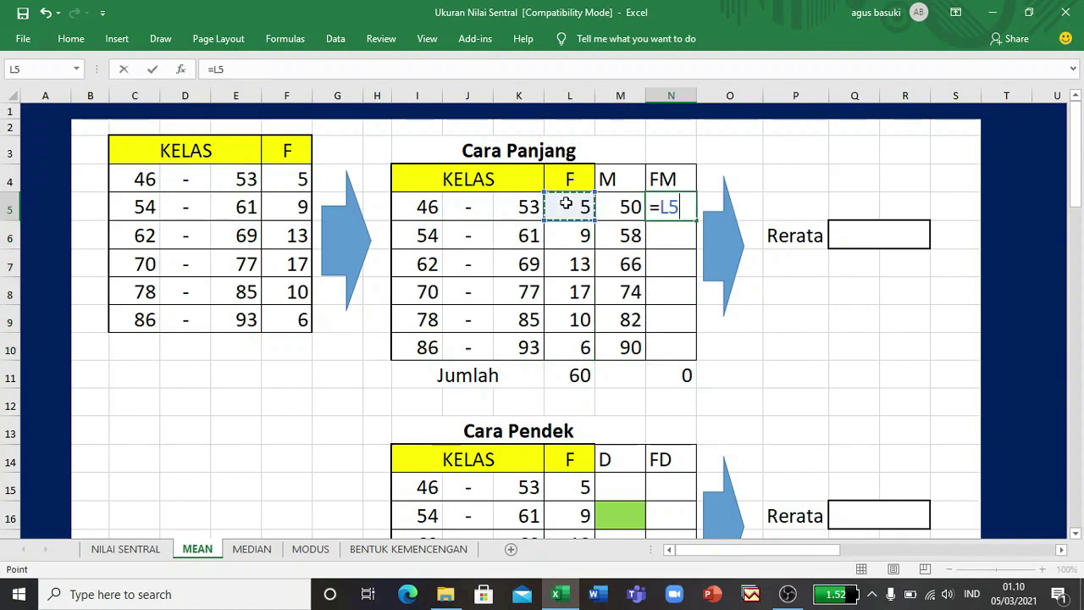
text(*)
click(609, 204)
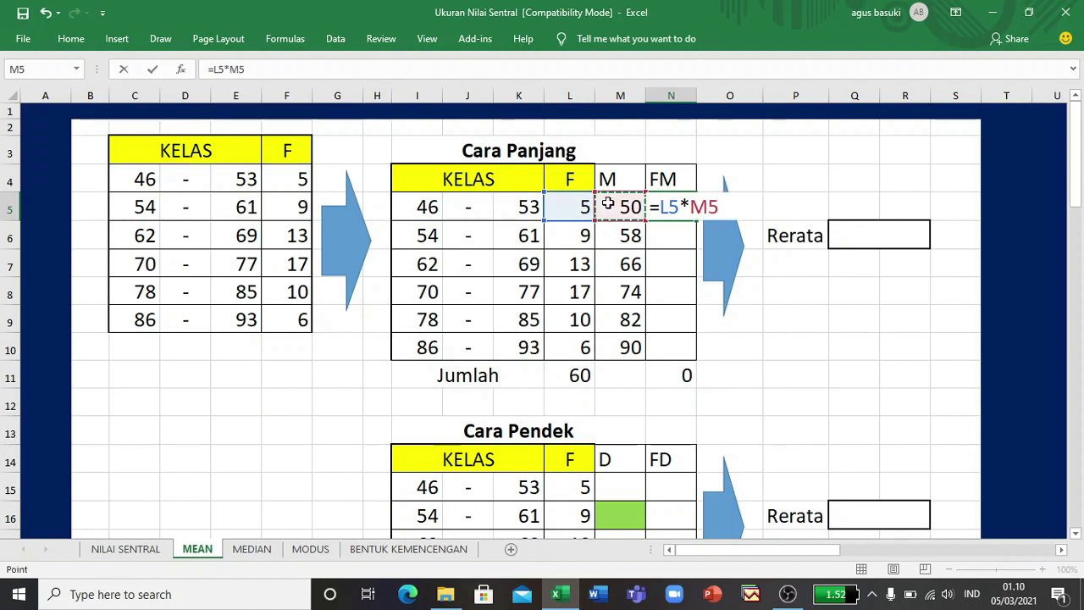
key(Return)
Step: Fill the FM formula from N5 down to N10 and widen column N to fit its values
click(680, 206)
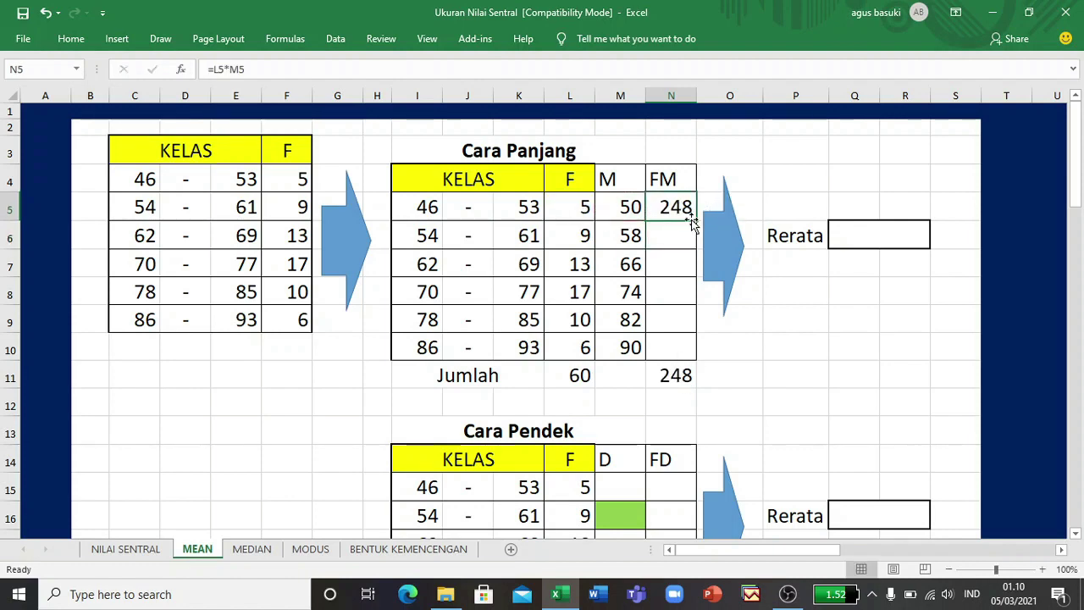
drag(695, 220, 687, 339)
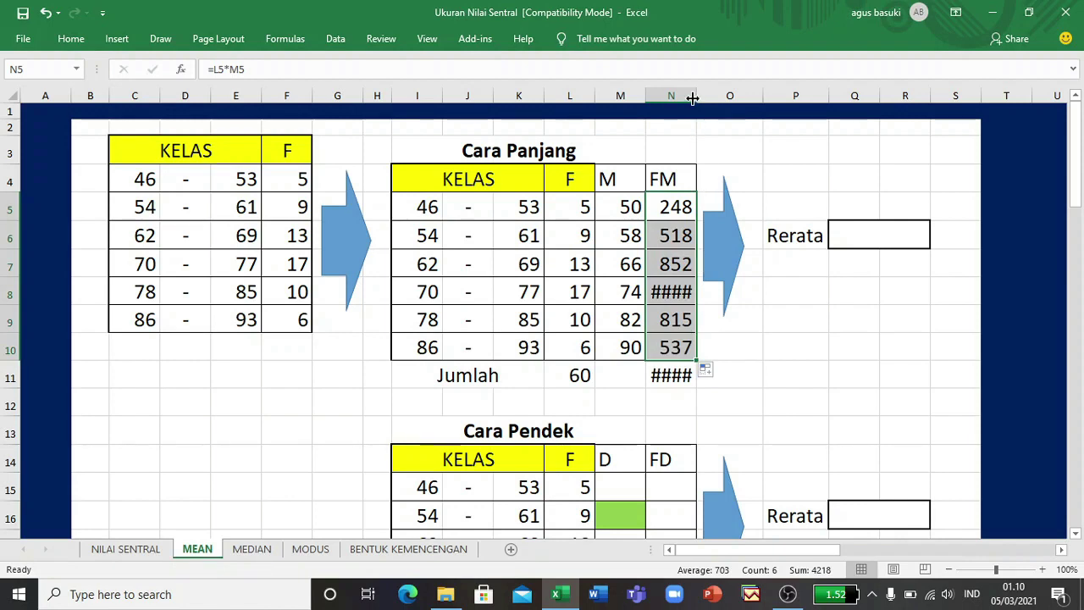
double_click(696, 95)
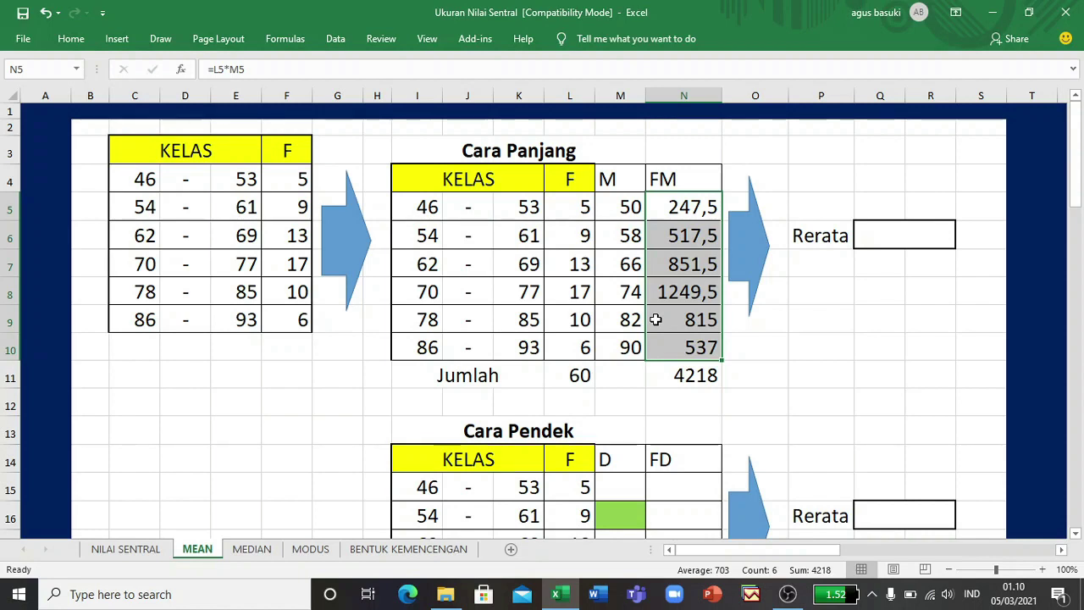
Step: Calculate the Cara Panjang mean in the Rerata box by dividing total FM by total frequency with =N11/L11
click(917, 243)
text(=)
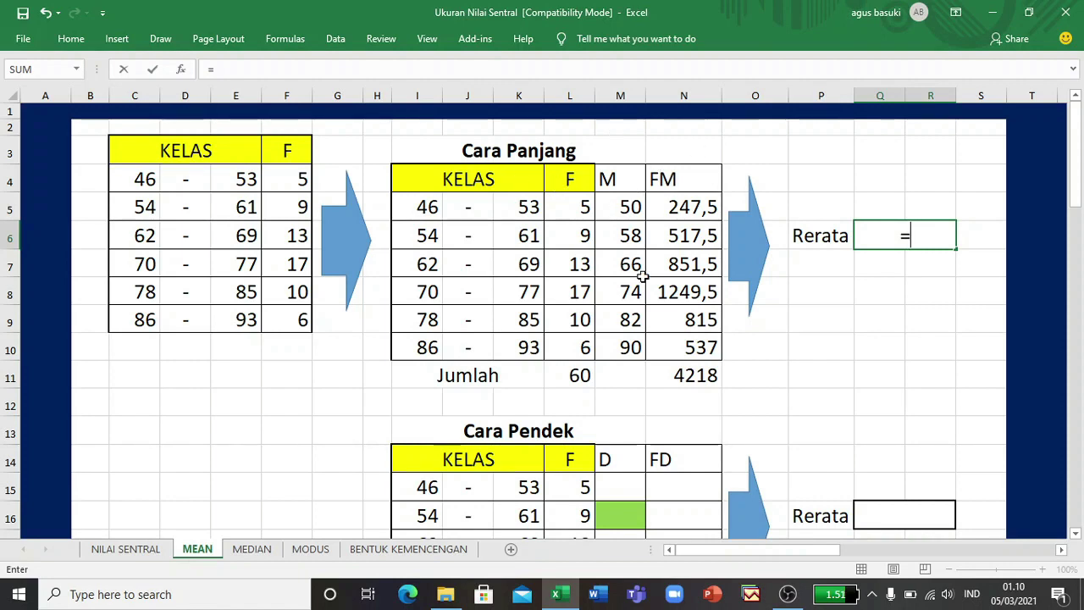
click(693, 367)
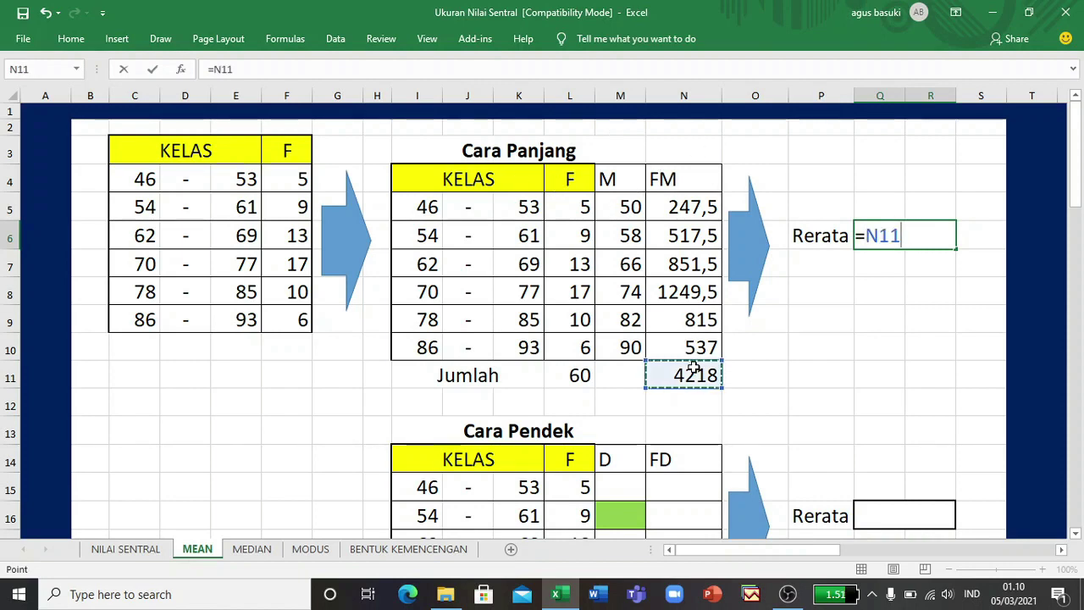
text(/)
click(577, 378)
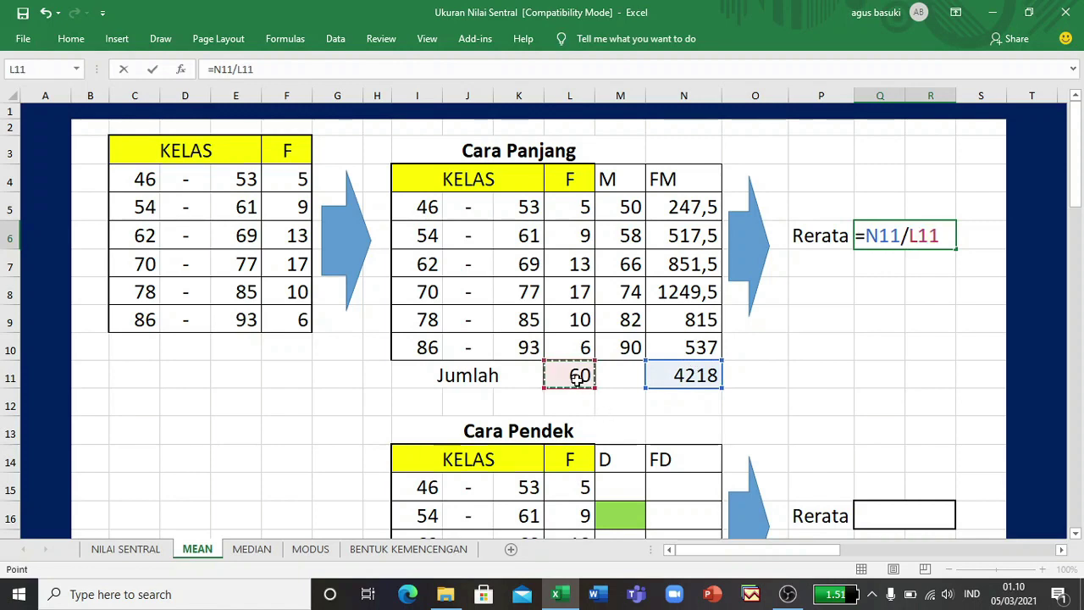
key(Return)
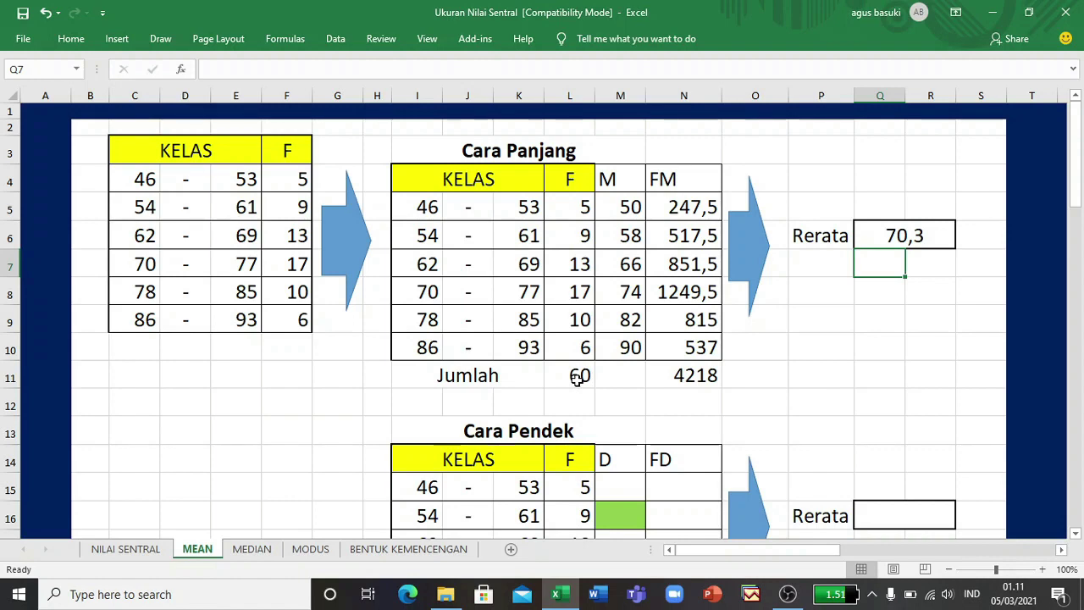
click(920, 294)
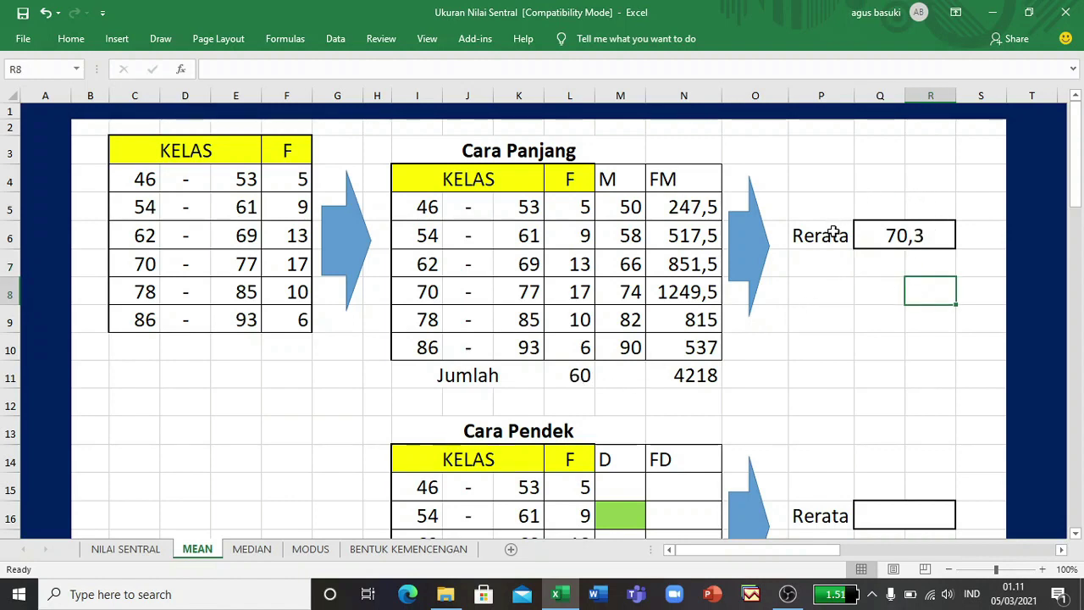
click(928, 241)
Step: Highlight the 70-77 class in cells I8:K8 of the Cara Panjang table with a light blue fill
drag(425, 290, 509, 291)
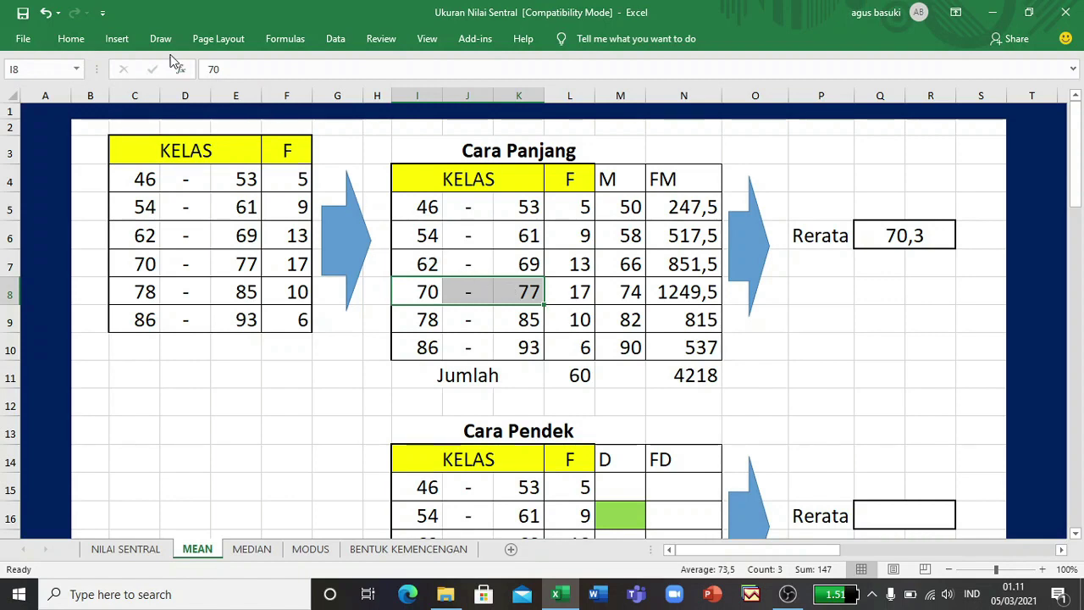
click(75, 40)
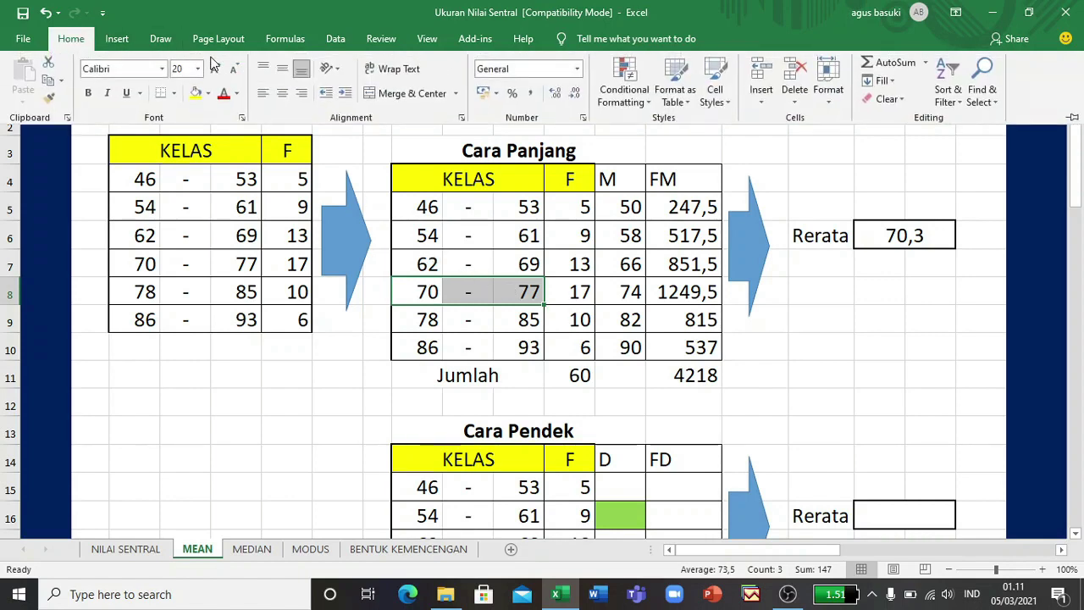
click(209, 94)
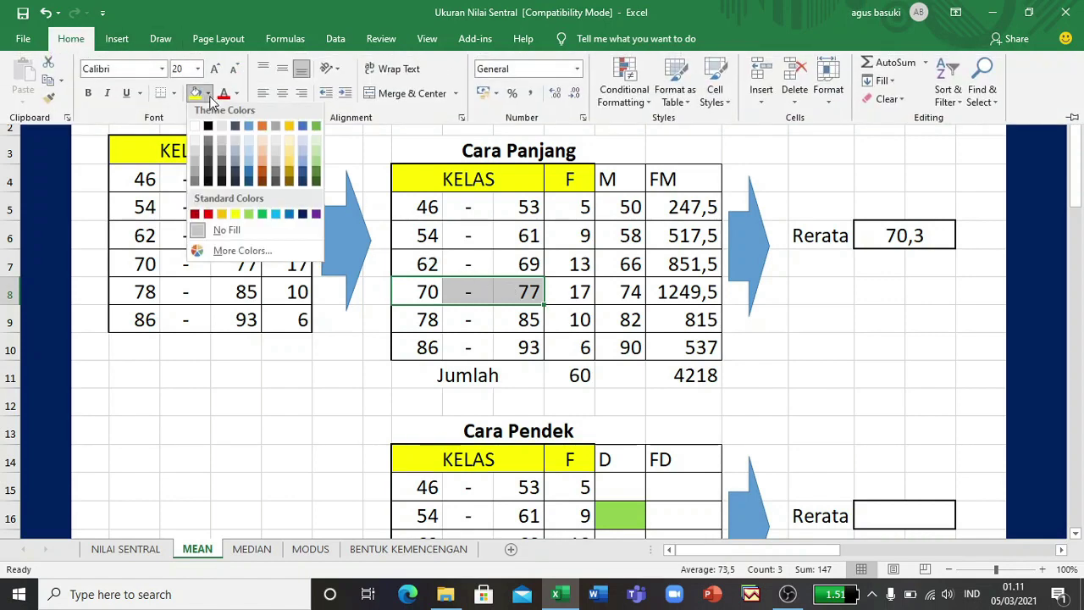
click(251, 151)
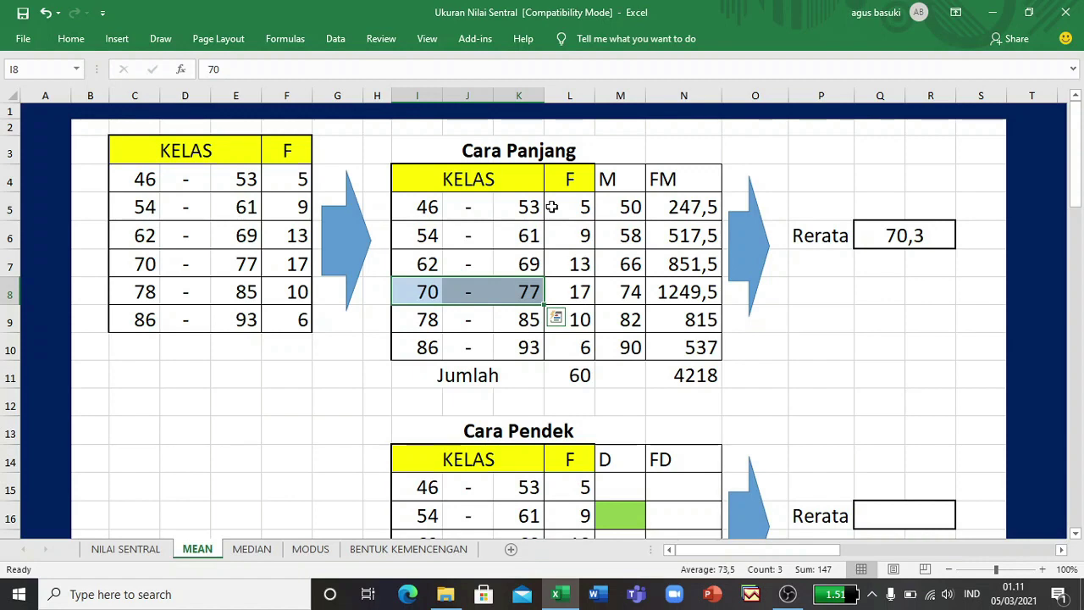
Step: Enter the starting D values in the Cara Pendek table: 0 in the green cell M16 and 1 in cell M17
scroll(504, 373, down, 1)
scroll(501, 381, down, 1)
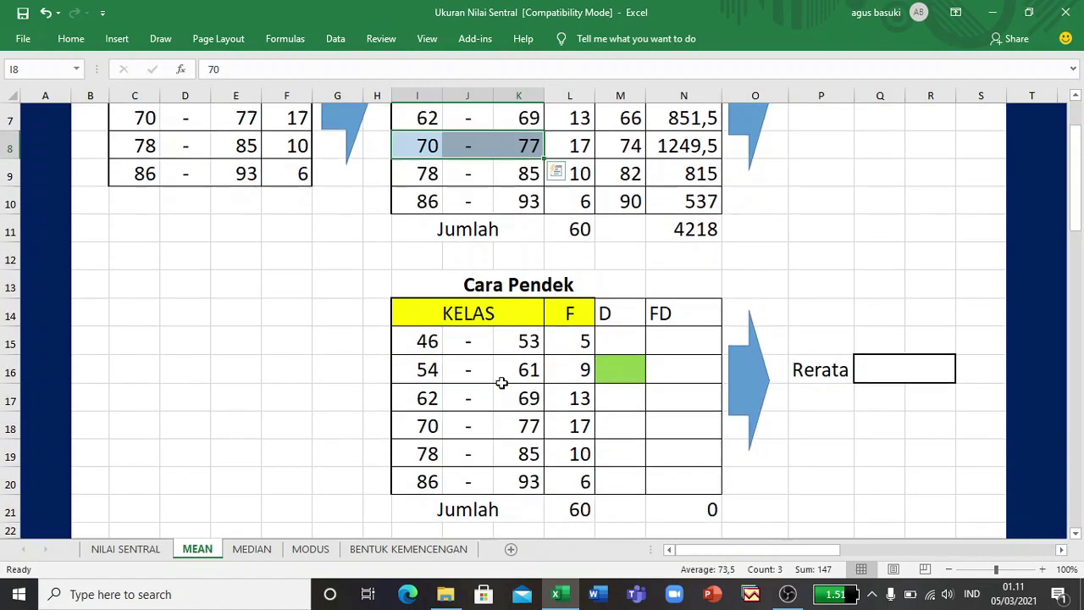
drag(423, 312, 562, 483)
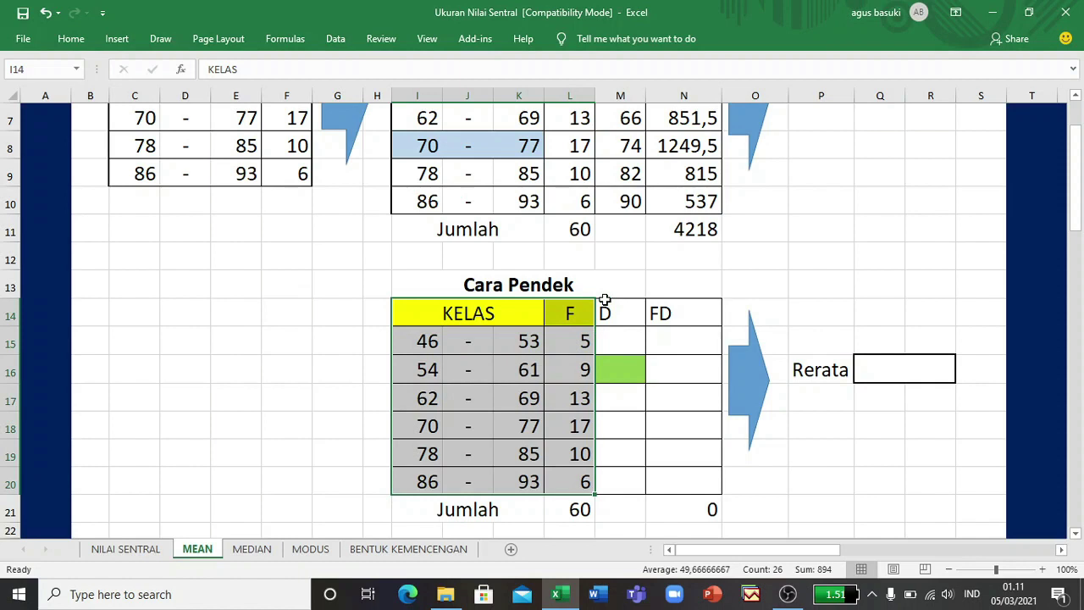
click(619, 366)
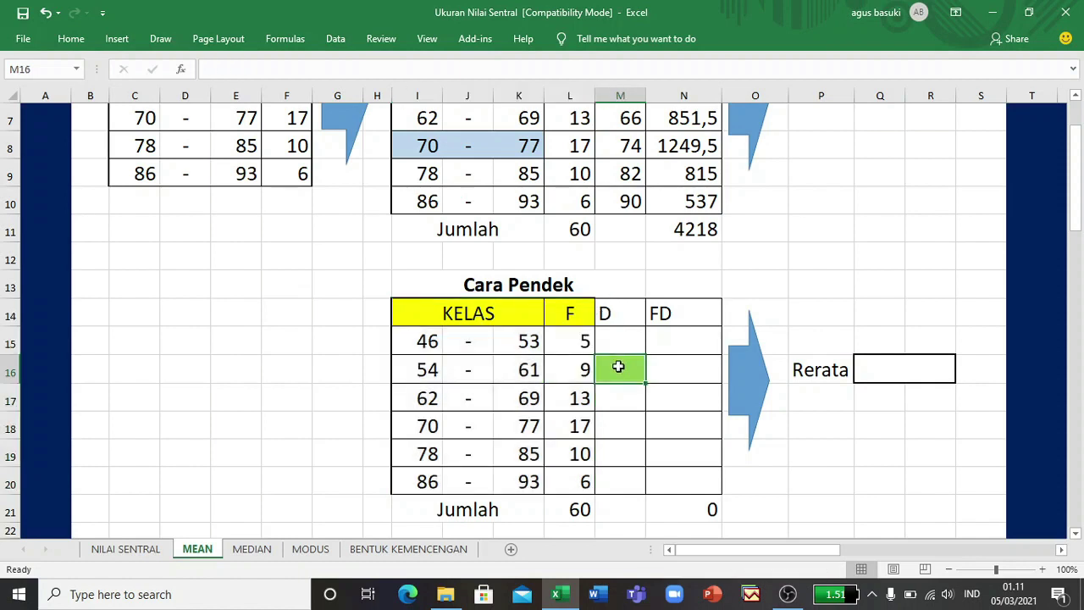
text(0)
key(Return)
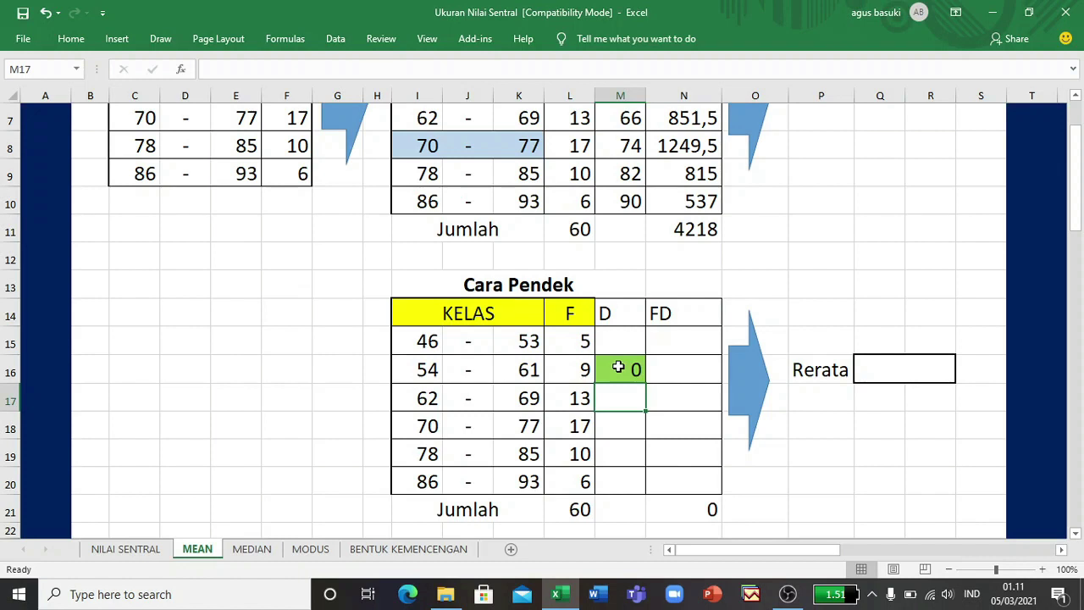
click(618, 367)
click(622, 401)
text(1)
key(Return)
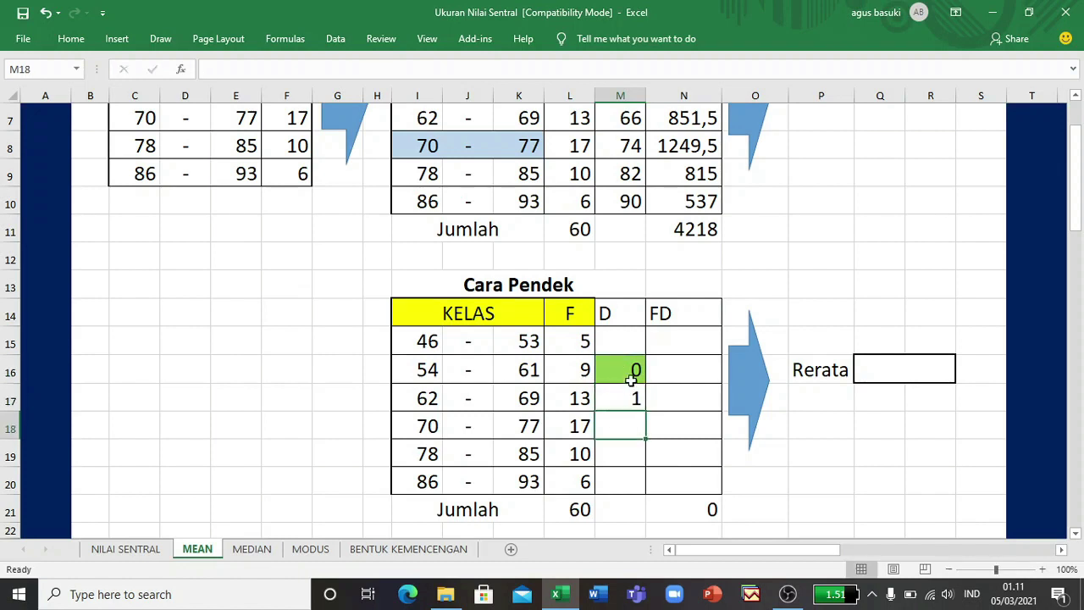
Step: Extend the D series from M16:M17 up to M15 and down to M20 in the Cara Pendek table
drag(634, 369, 634, 400)
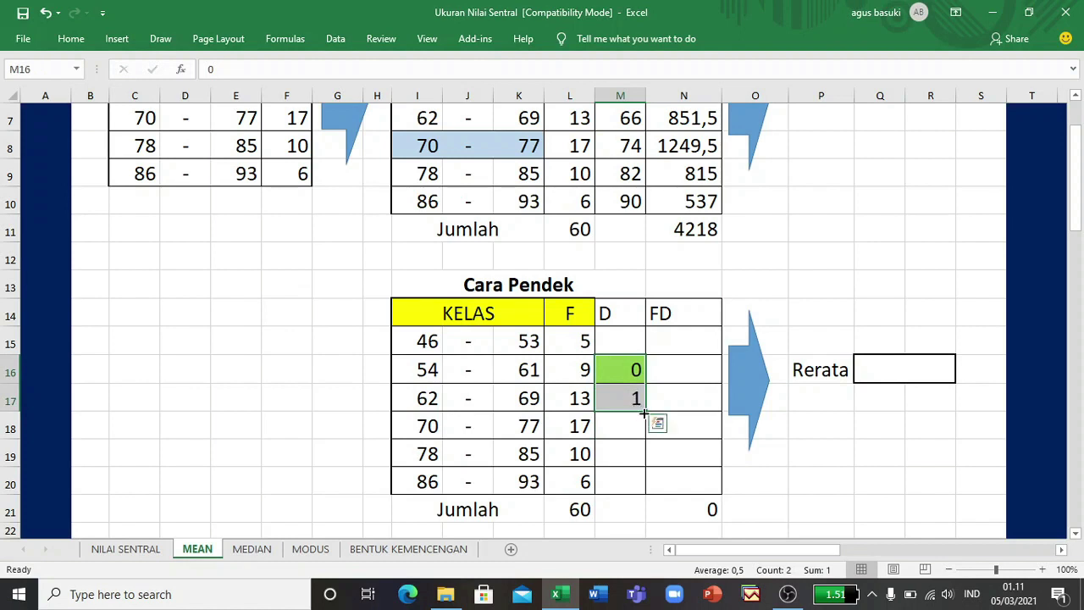
drag(646, 340, 646, 341)
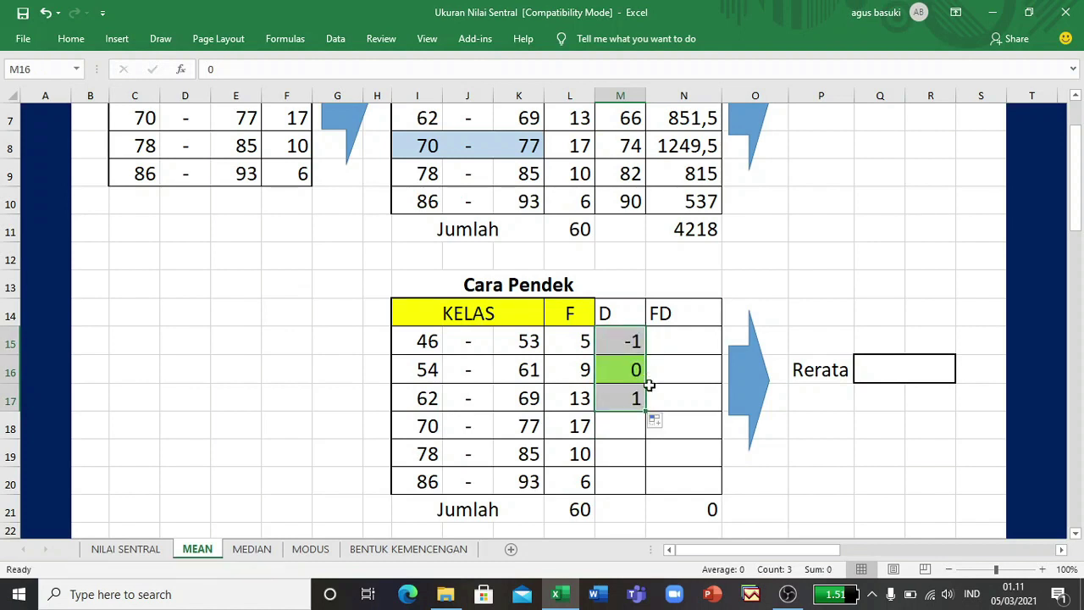
drag(646, 412, 633, 486)
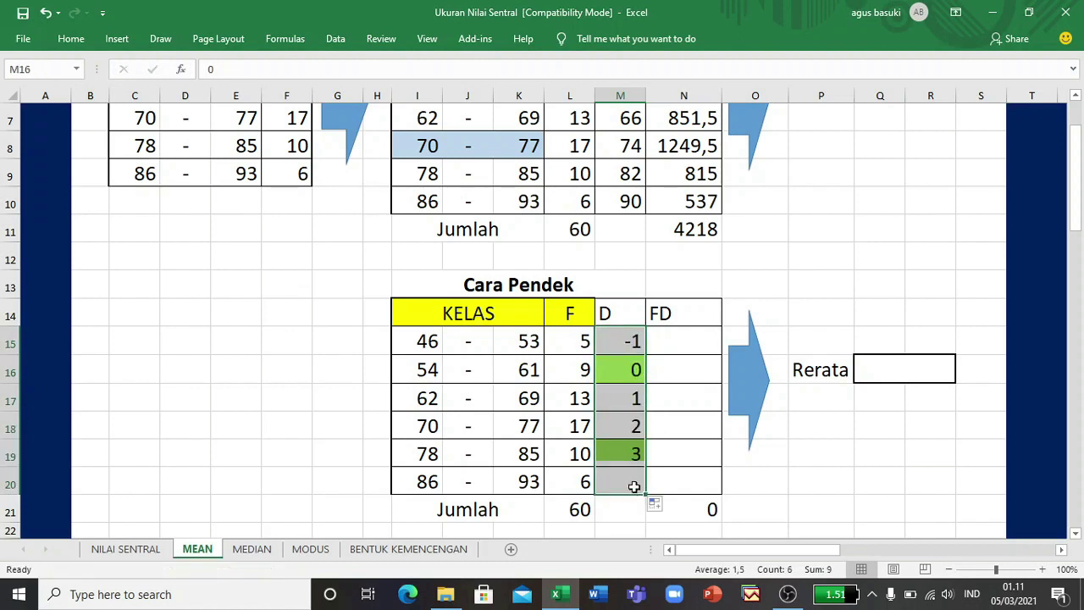
Step: Remove the fill colour from D cells M17:M20 of the Cara Pendek table
click(653, 457)
drag(626, 398, 631, 482)
click(71, 39)
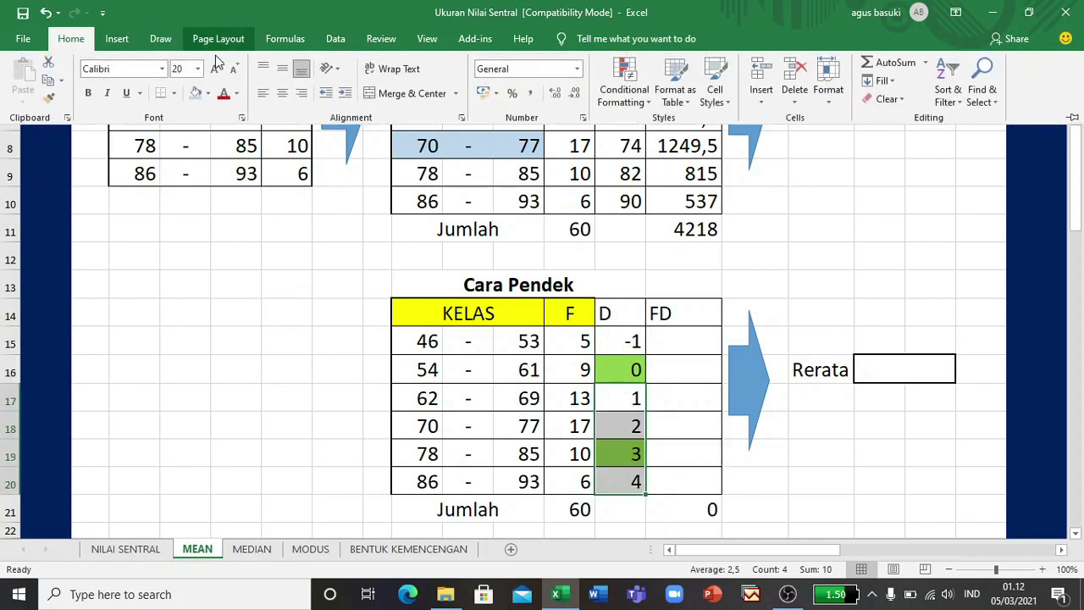
click(205, 93)
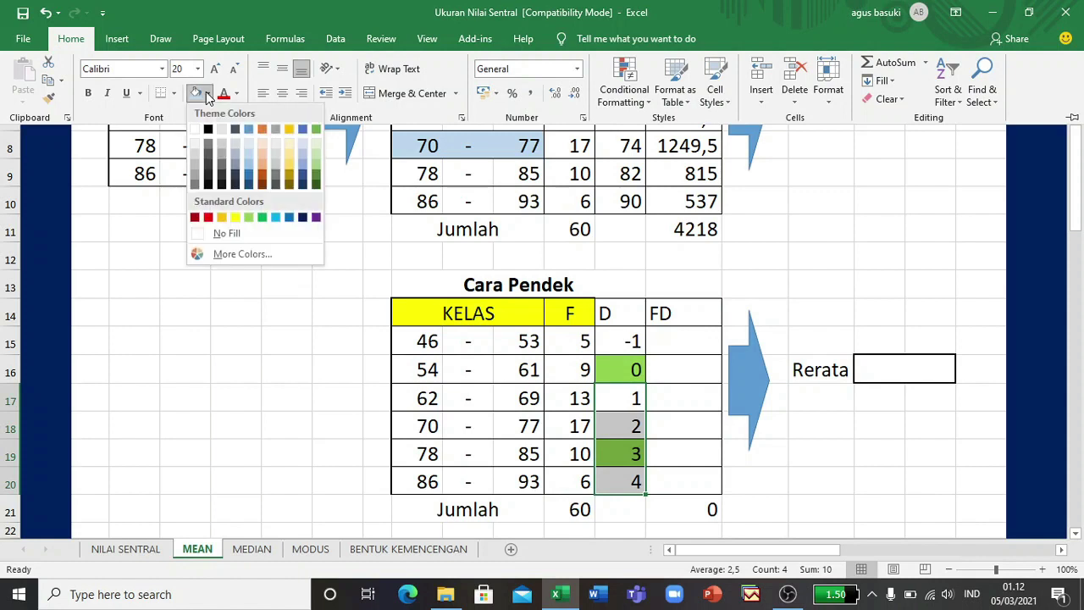
click(211, 230)
click(771, 462)
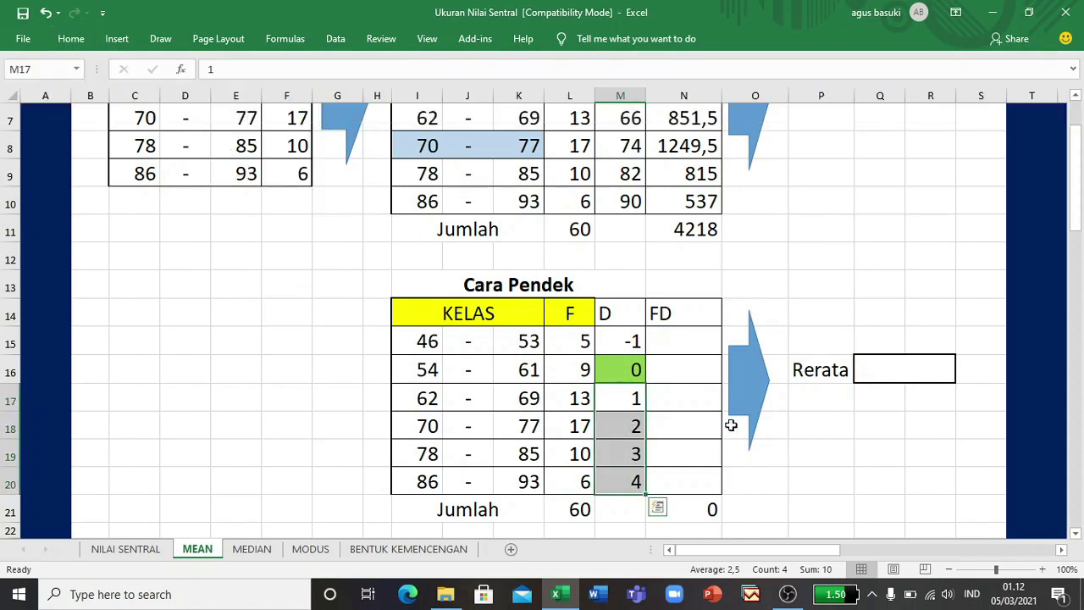
Step: Calculate FD in cell N15 as frequency times D with =L15*M15 and fill the formula down to N20
click(688, 343)
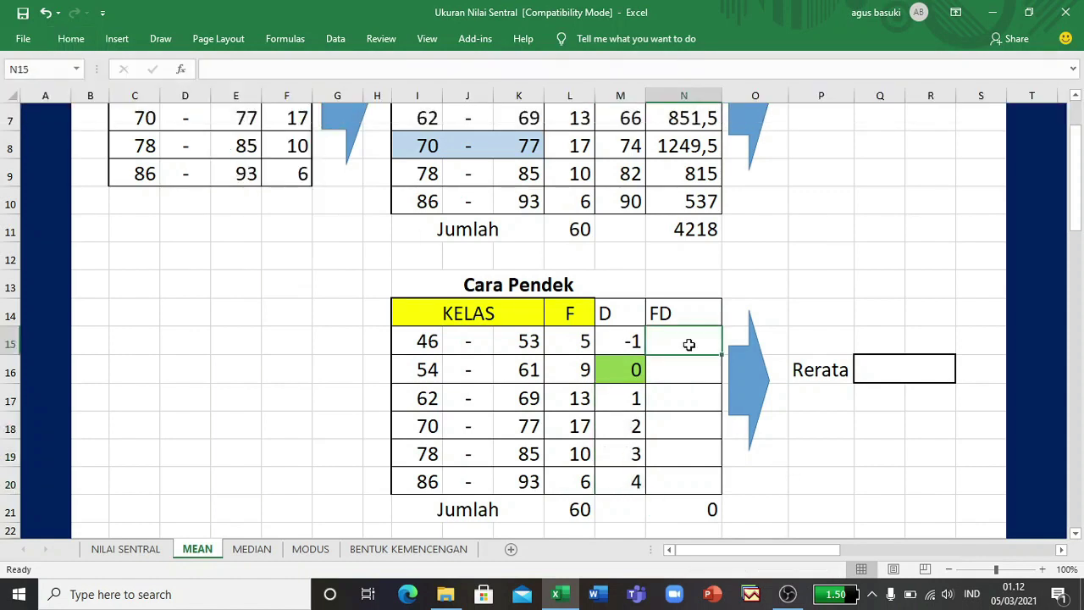
text(=)
click(585, 340)
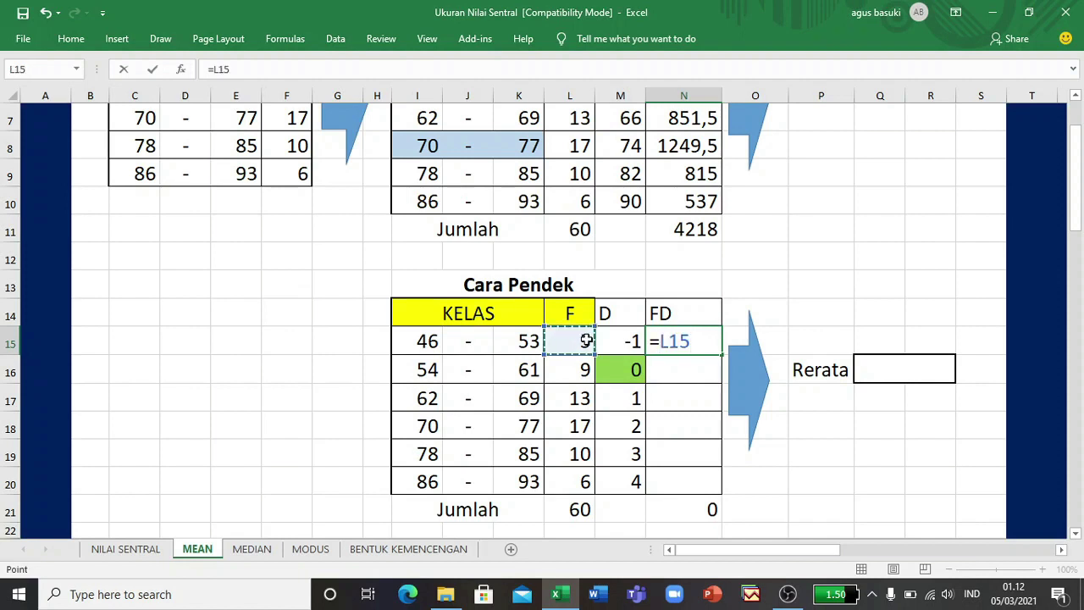
text(*)
click(631, 341)
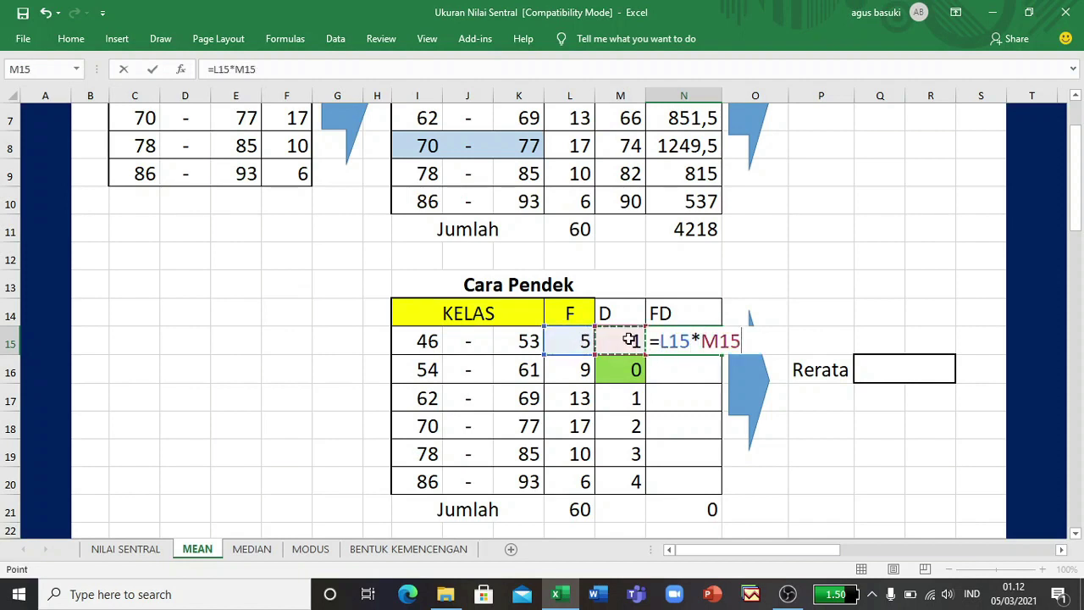
key(Return)
click(694, 342)
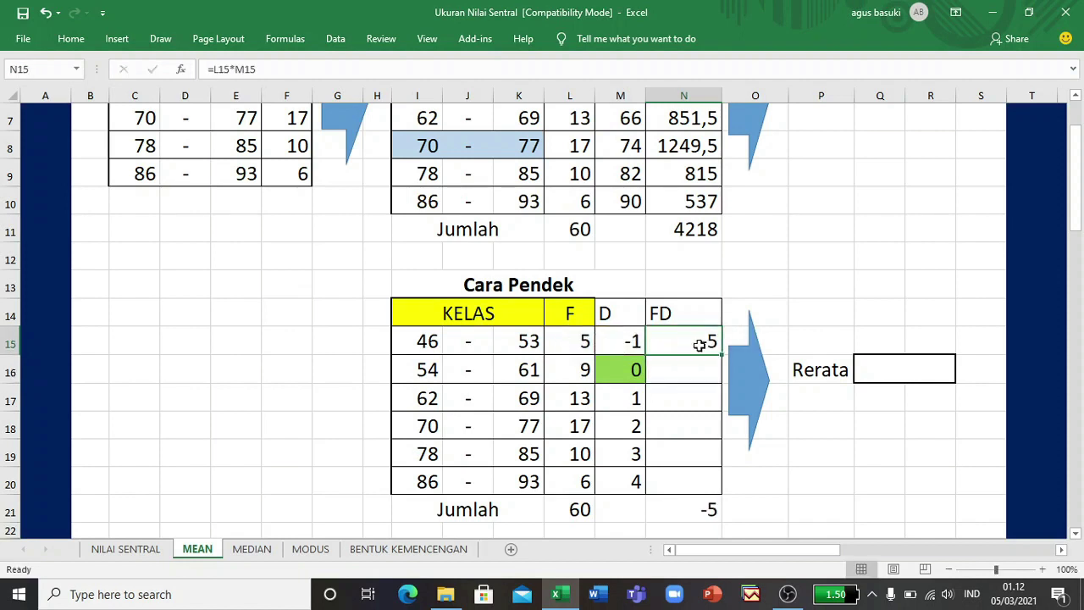
drag(719, 354, 709, 470)
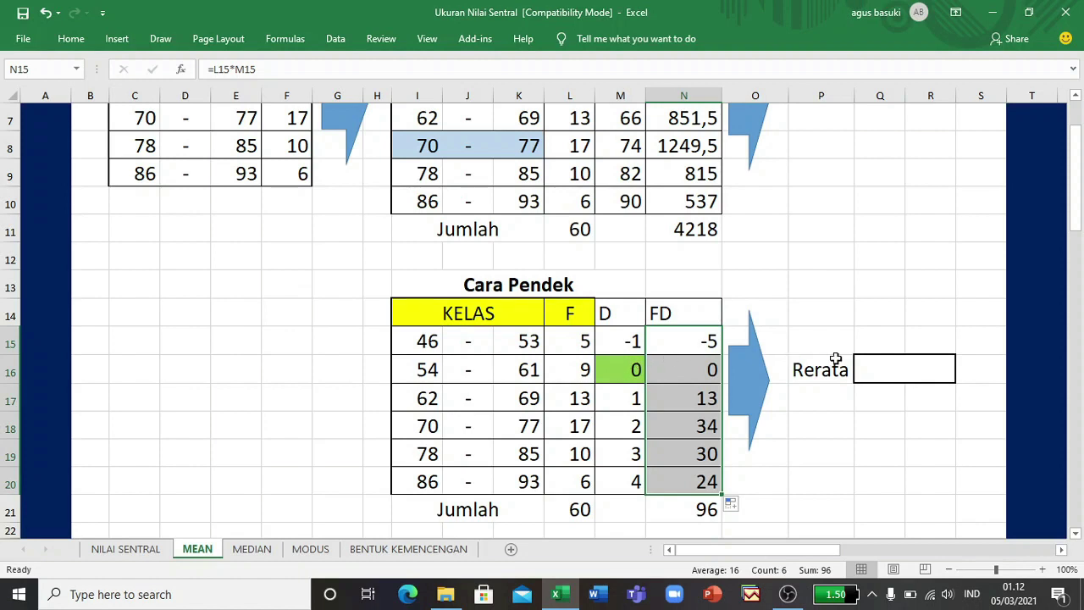
Step: Calculate the Cara Pendek mean in the Rerata box at Q16 with =(I16+K16)/2+N21/L21*8
click(877, 373)
text(=()
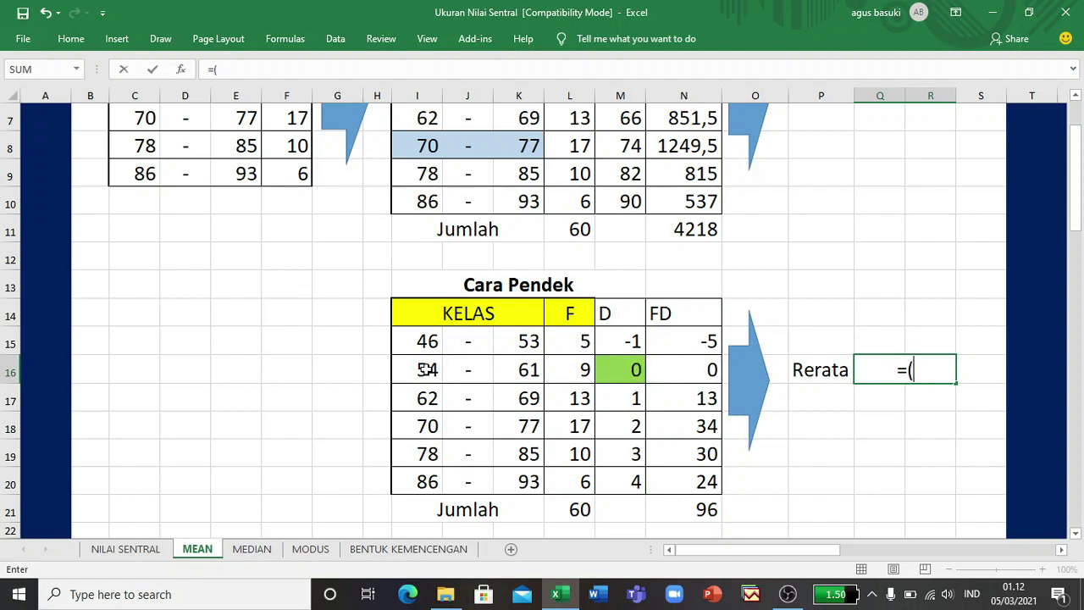
click(412, 368)
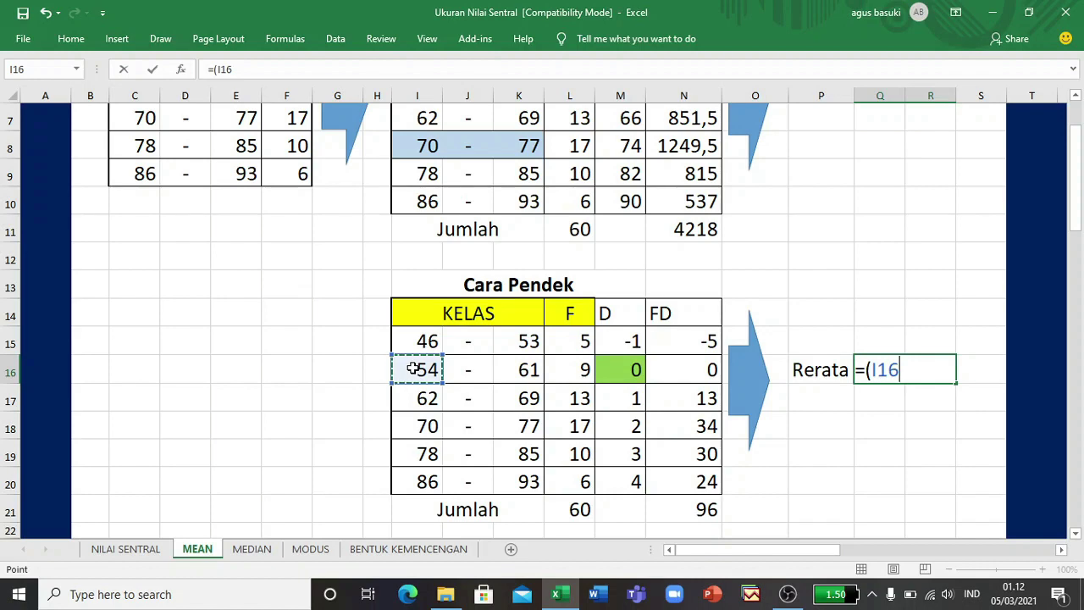
text(+)
click(529, 370)
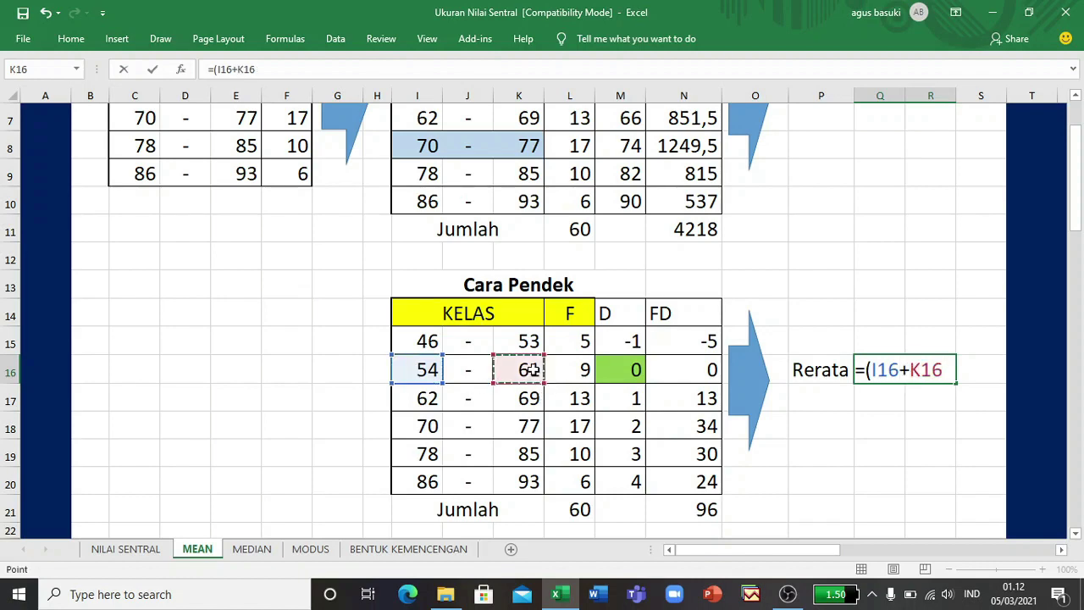
text()/2)
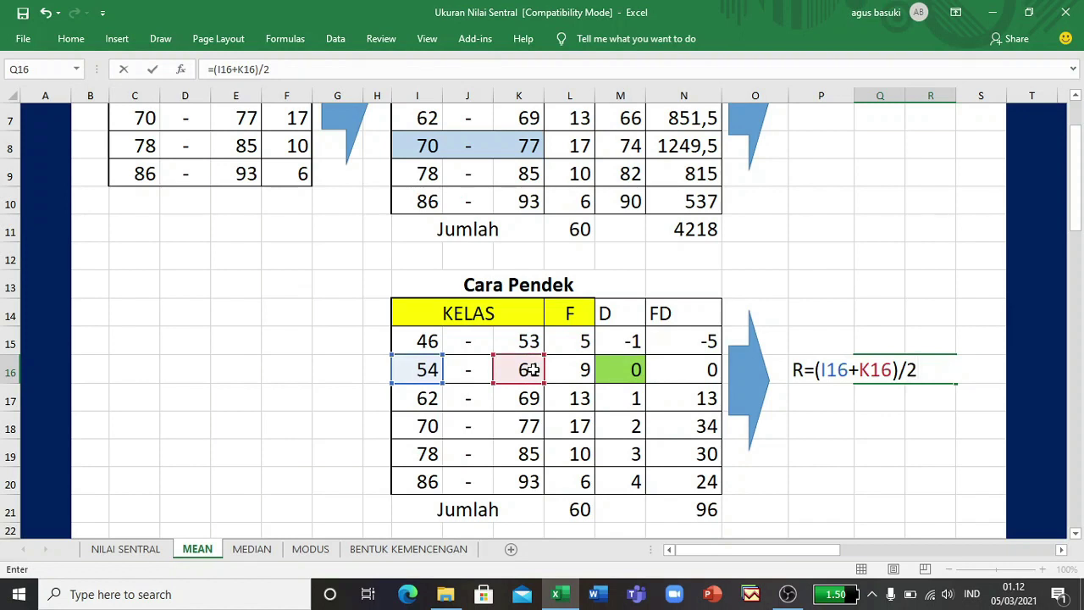
text(+)
click(702, 505)
text(/)
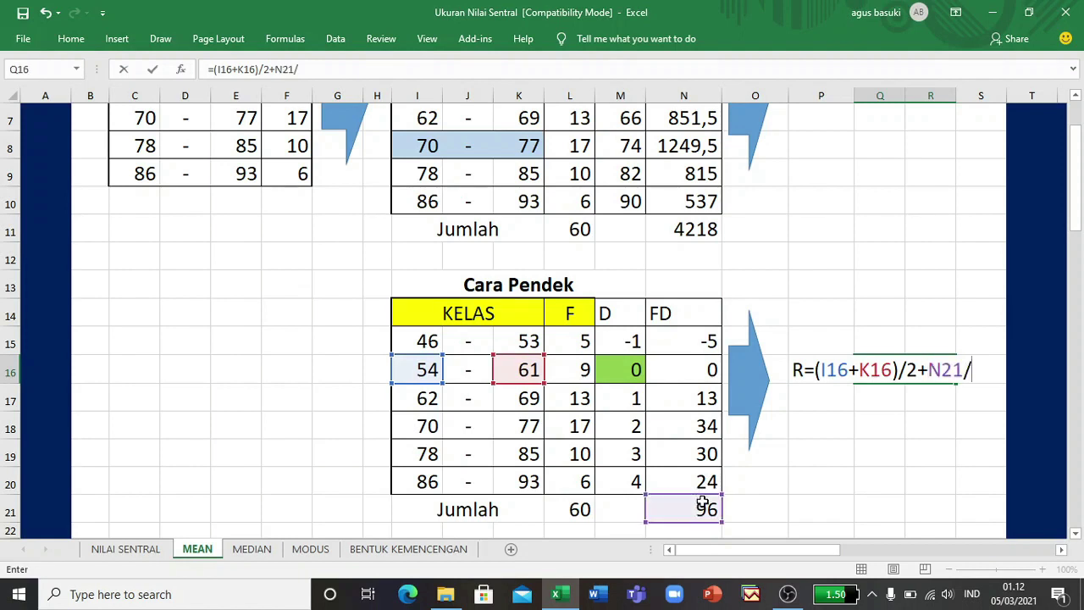
click(564, 509)
text(*)
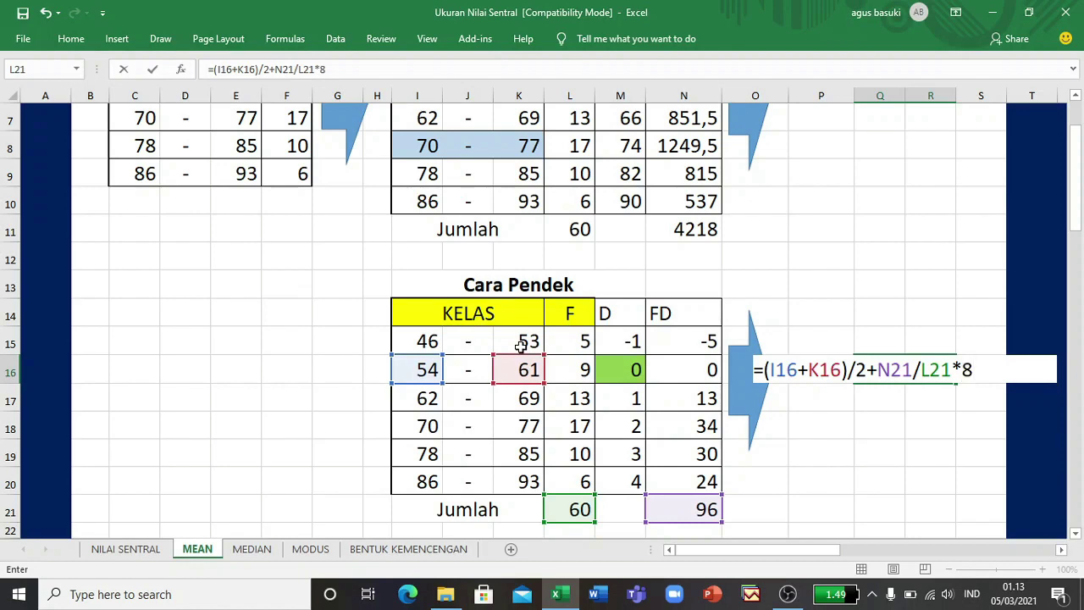
key(Return)
Step: Compare the Rerata values and formulas of Cara Panjang in Q6 and Cara Pendek in Q16
scroll(753, 396, up, 2)
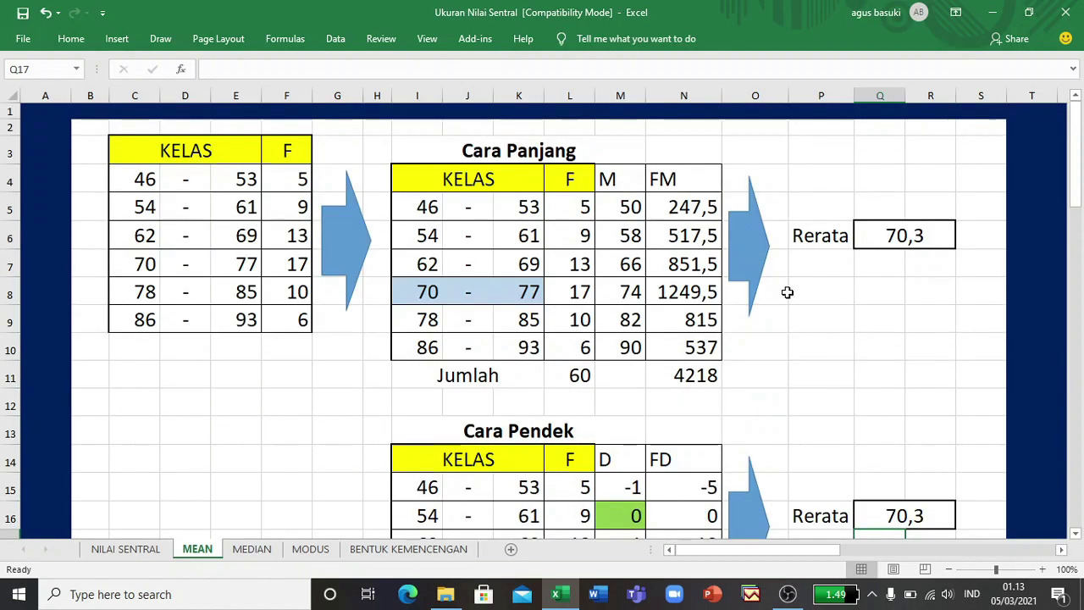
click(882, 228)
scroll(907, 358, down, 1)
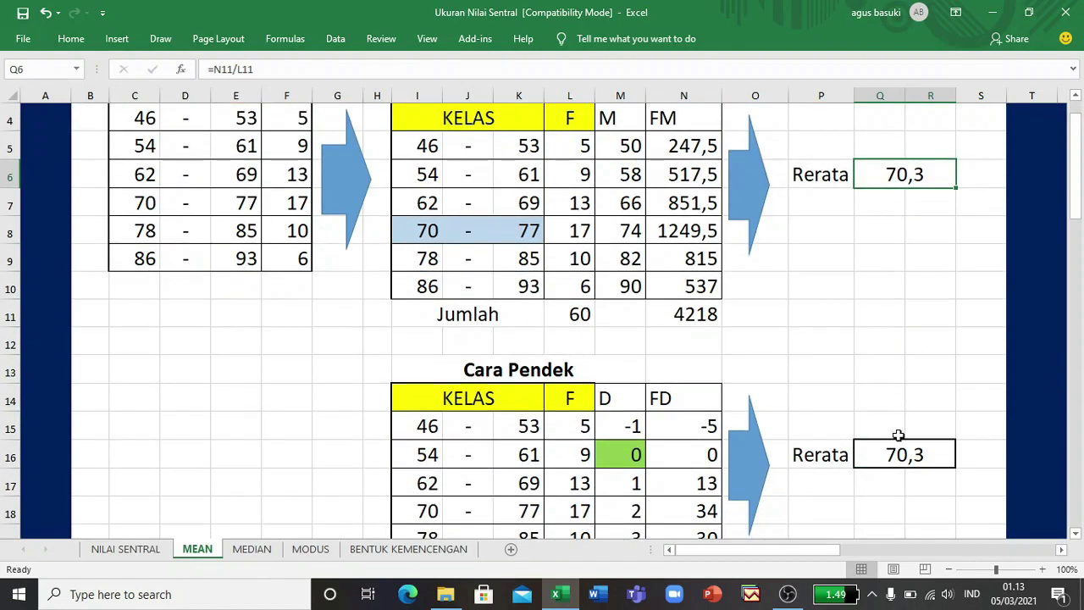
click(898, 449)
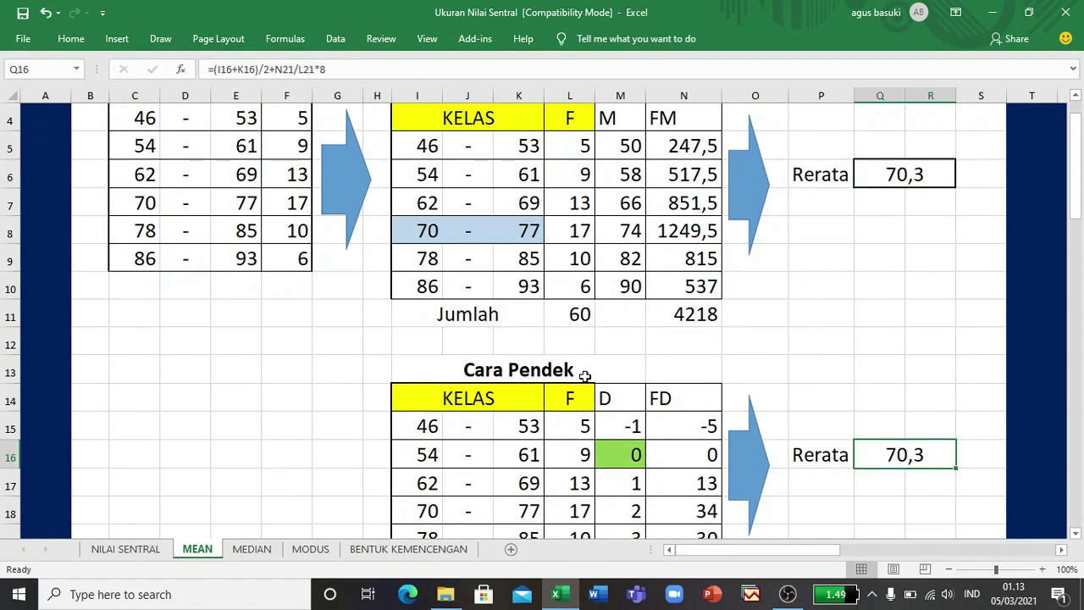
Step: In the table at rows 25-32, enter D values 0 in M30 and -1 in M29, then extend the series over M26:M31
scroll(642, 443, down, 5)
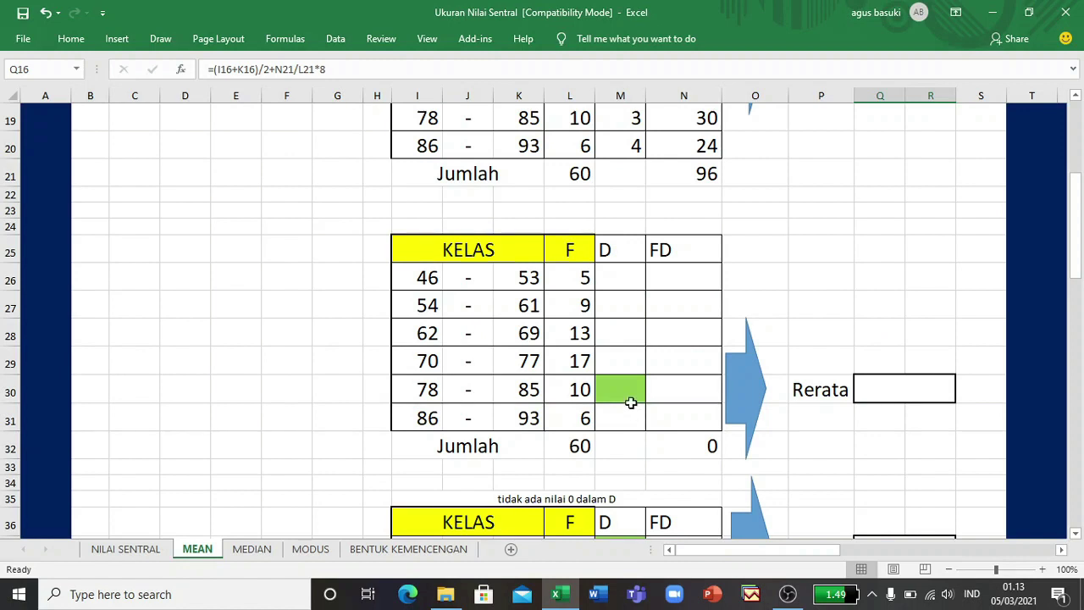
click(626, 396)
text(0)
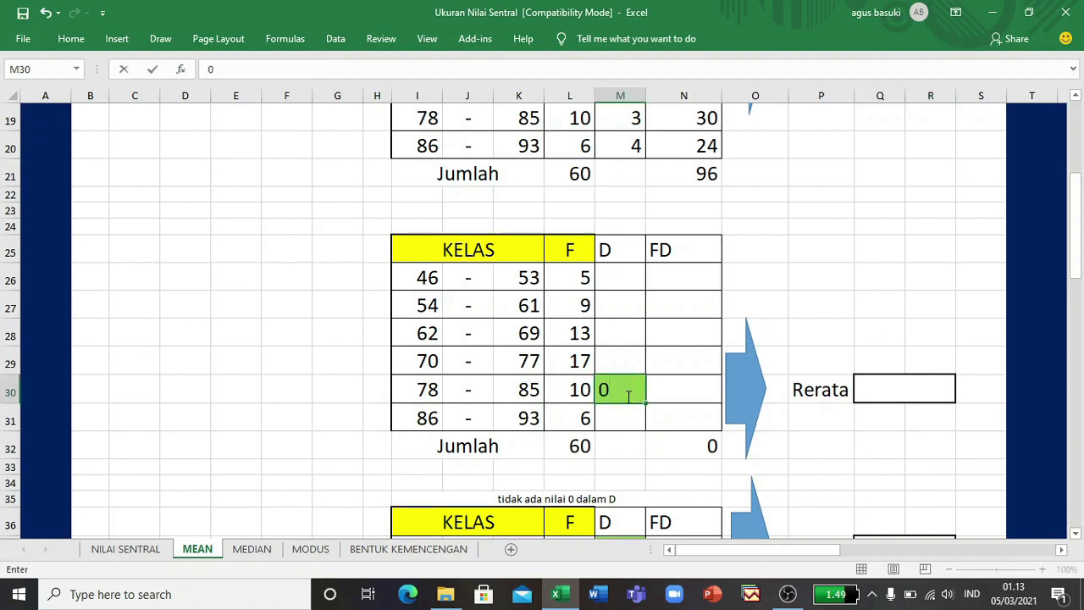
key(Return)
click(634, 361)
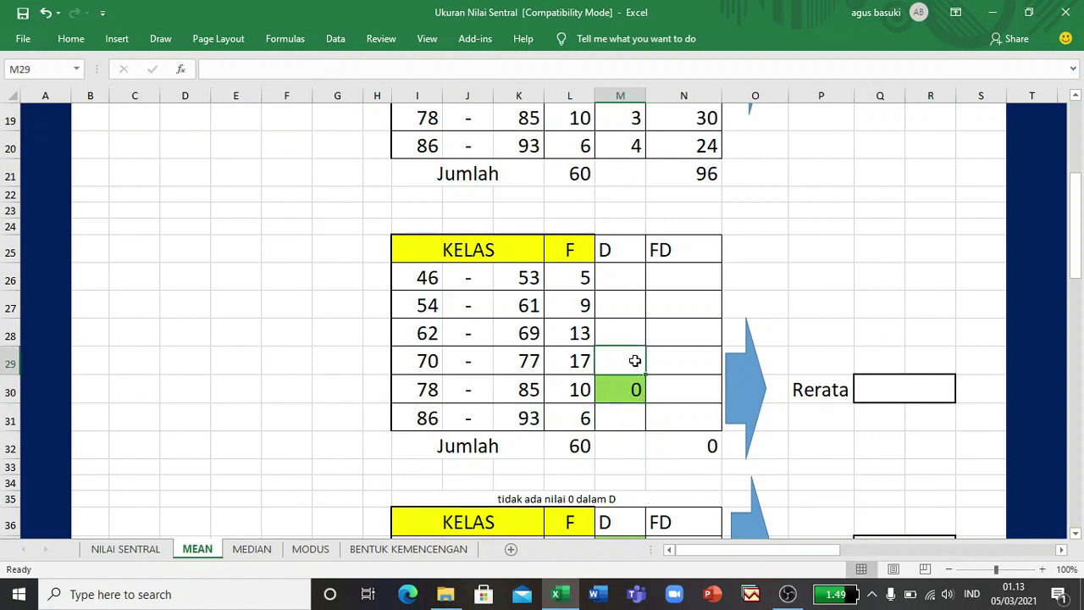
text(-1)
key(Return)
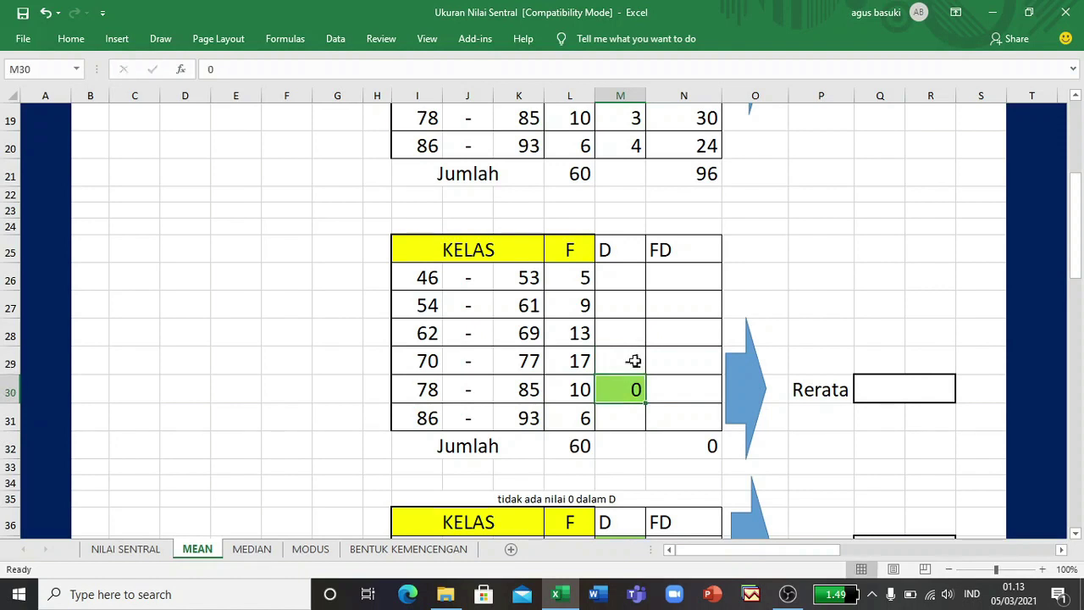
drag(629, 355, 635, 392)
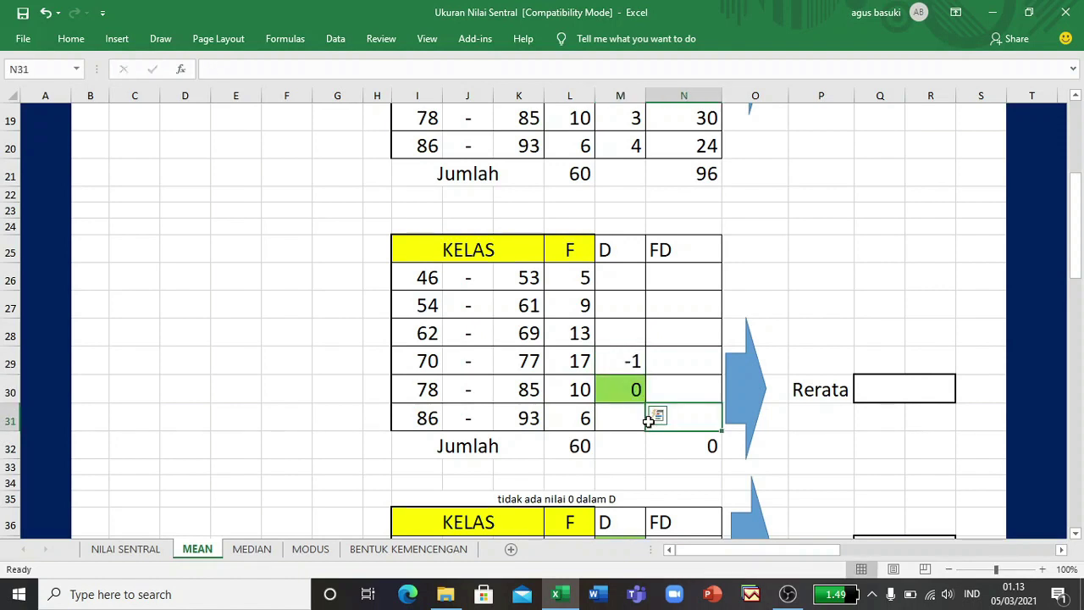
drag(629, 365, 650, 288)
Step: Remove the green fill from D cell M27 in the 54-61 class row
click(628, 298)
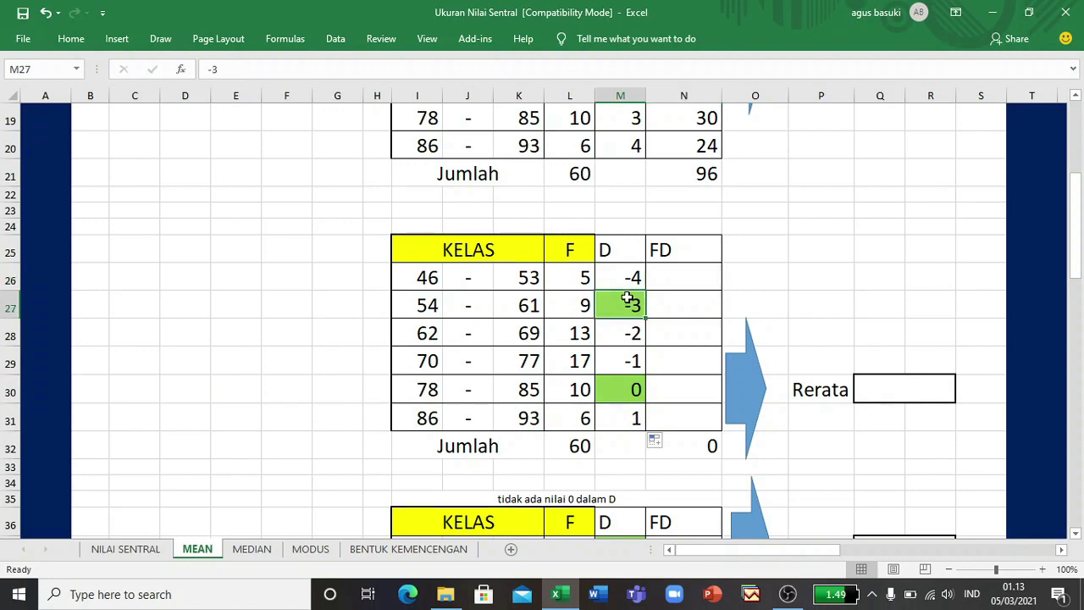
click(71, 38)
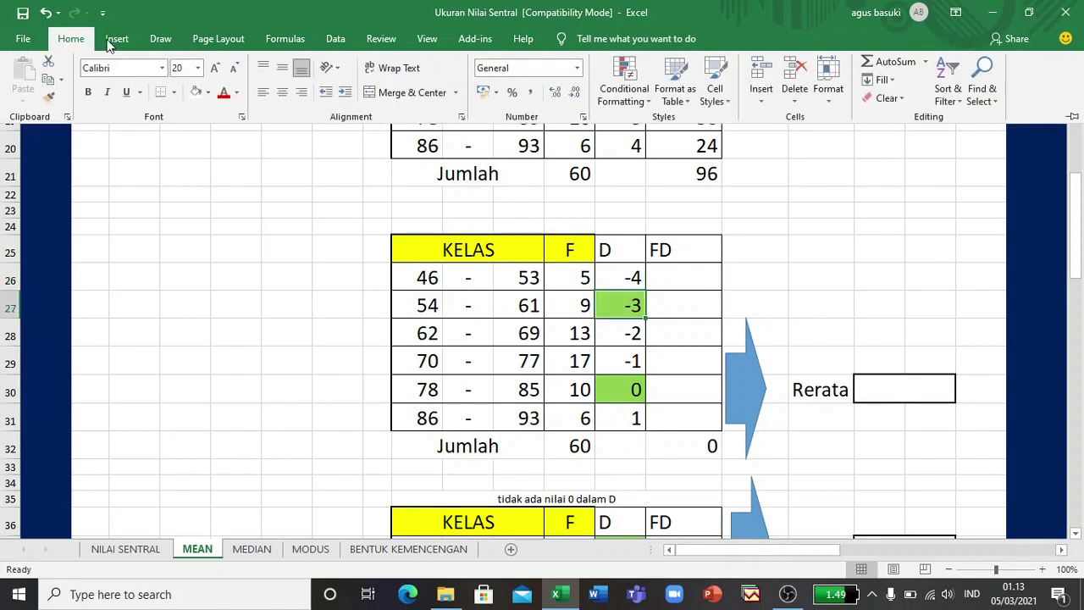
click(195, 94)
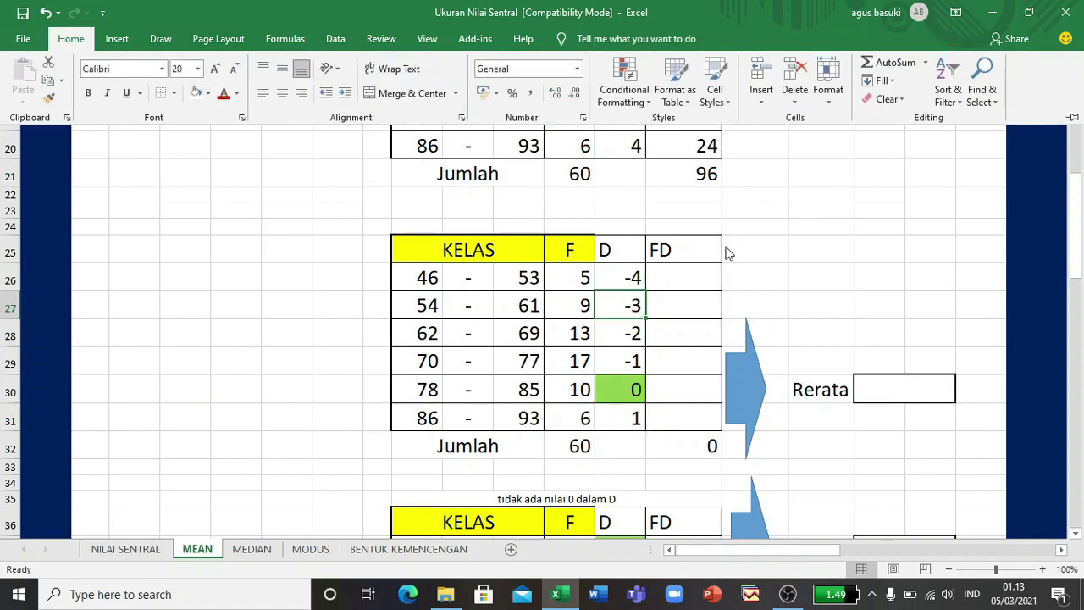
Step: Calculate FD in N26 with =L26*M26 and copy the formula down through N31
click(662, 277)
click(662, 277)
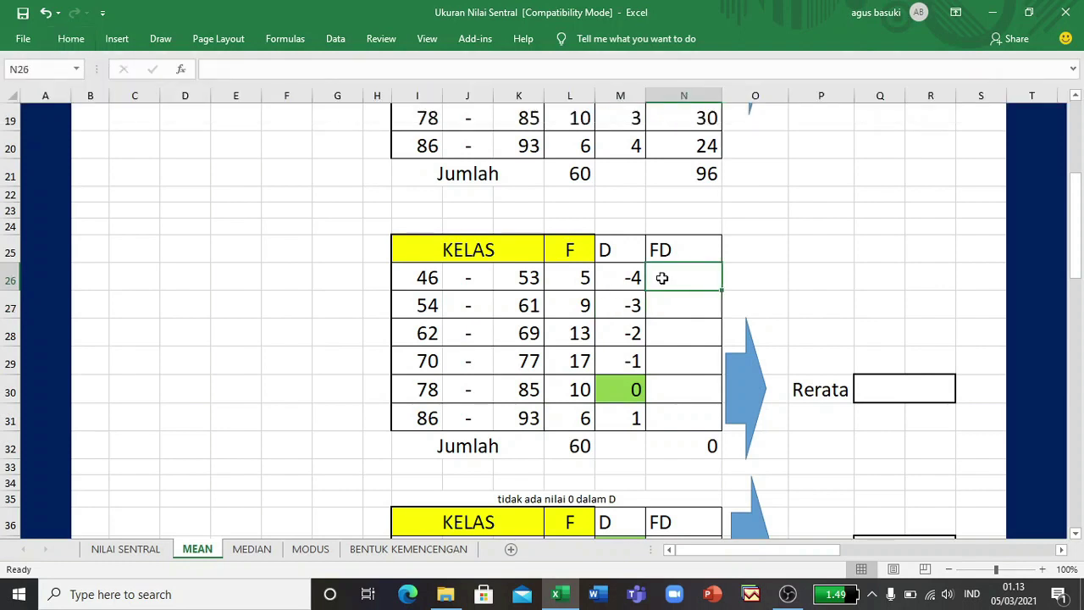
text(=)
click(590, 274)
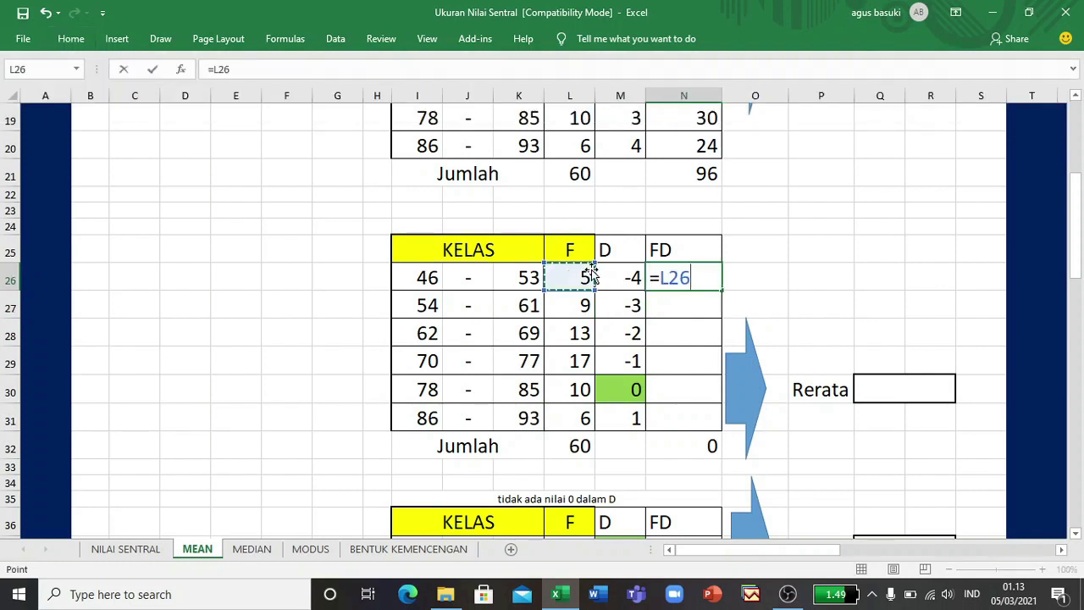
text(*)
click(610, 272)
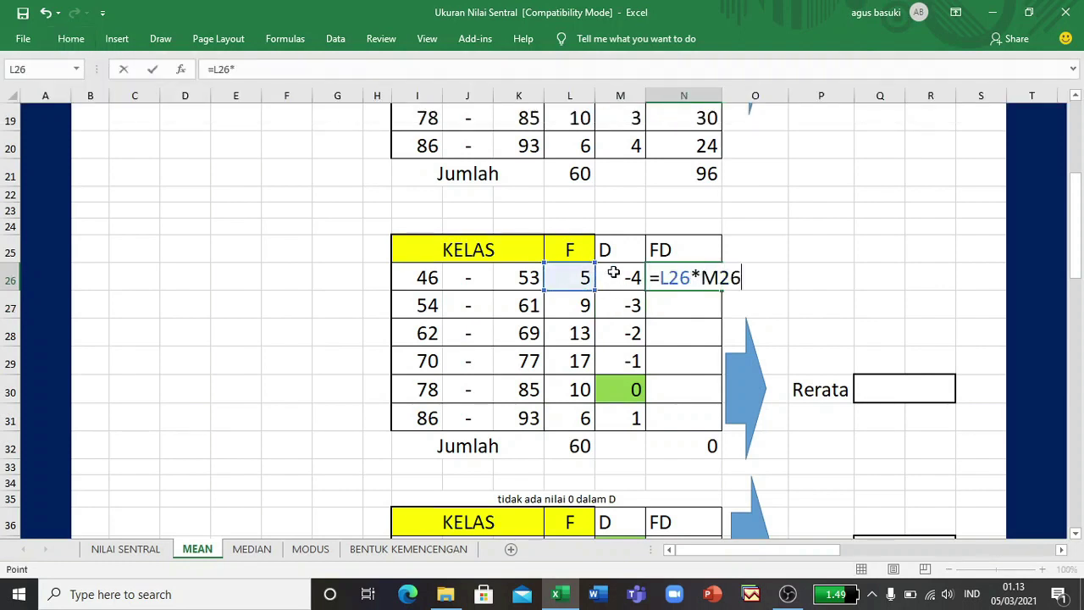
key(Return)
click(661, 275)
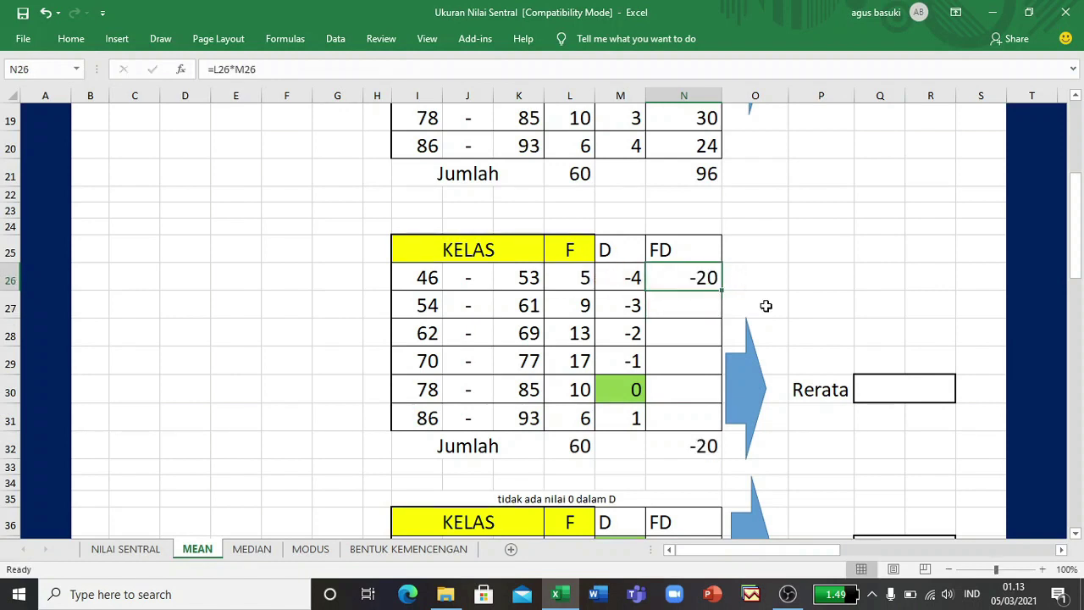
drag(723, 289, 720, 419)
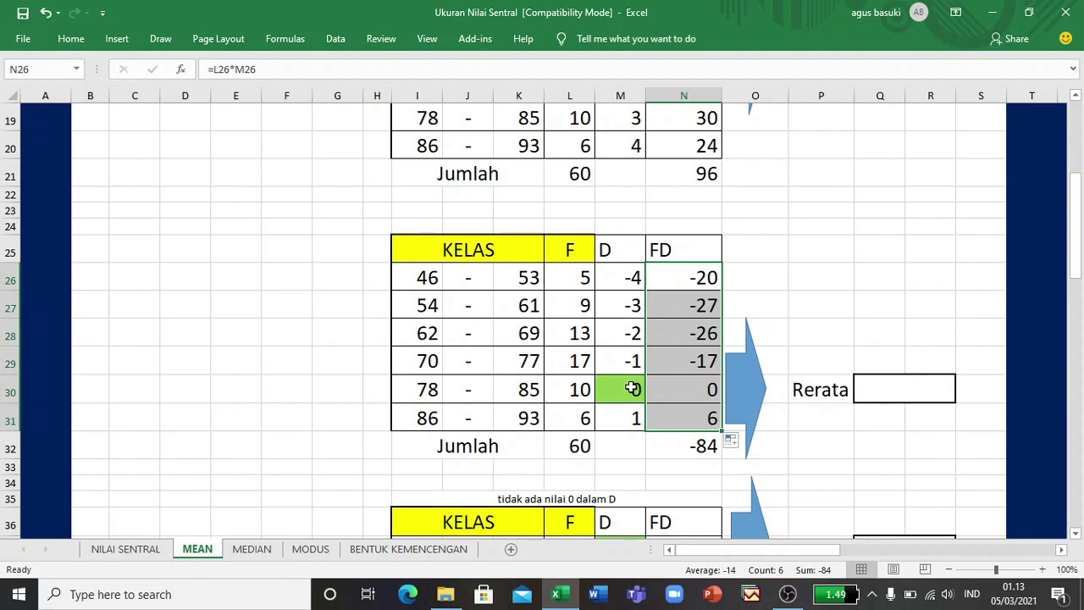
Step: Calculate the mean for the table at rows 25-32 in Rerata cell Q30 with =(I30+K30)/2+N32/L32*8
click(893, 392)
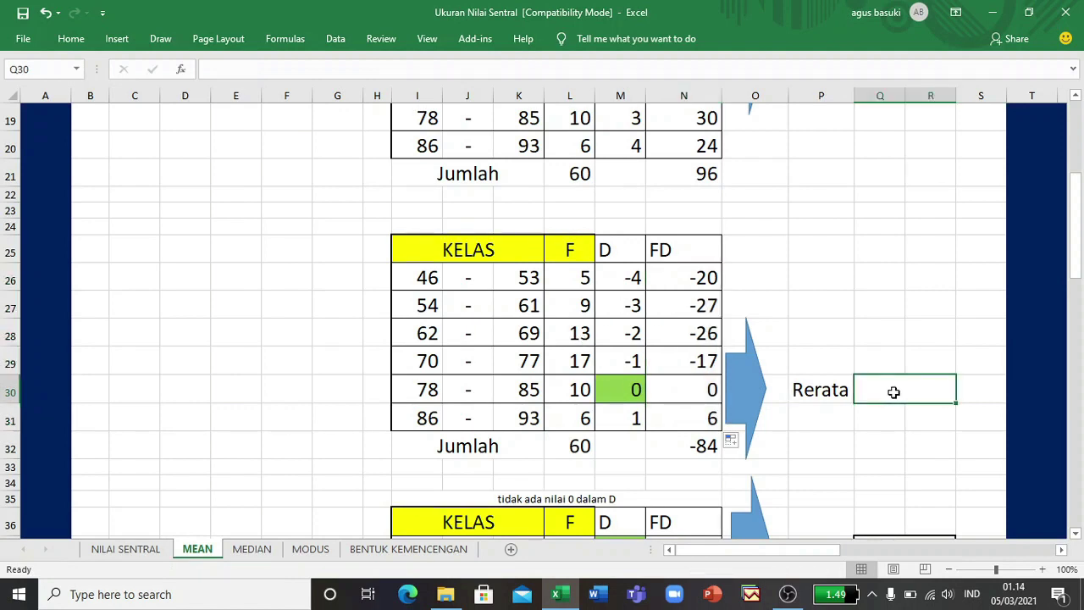
text(=)
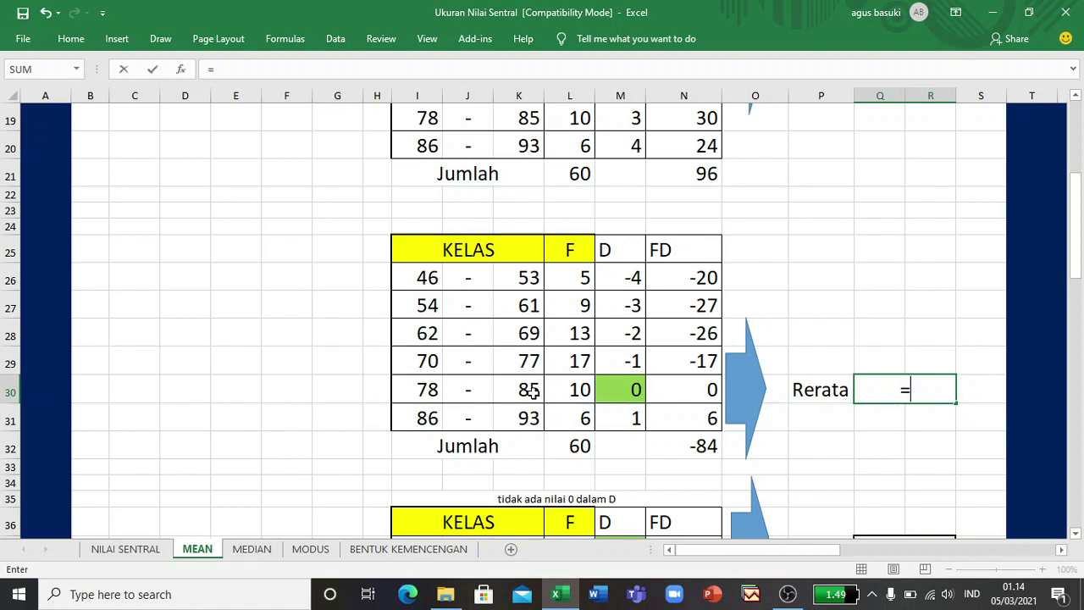
text(()
click(428, 386)
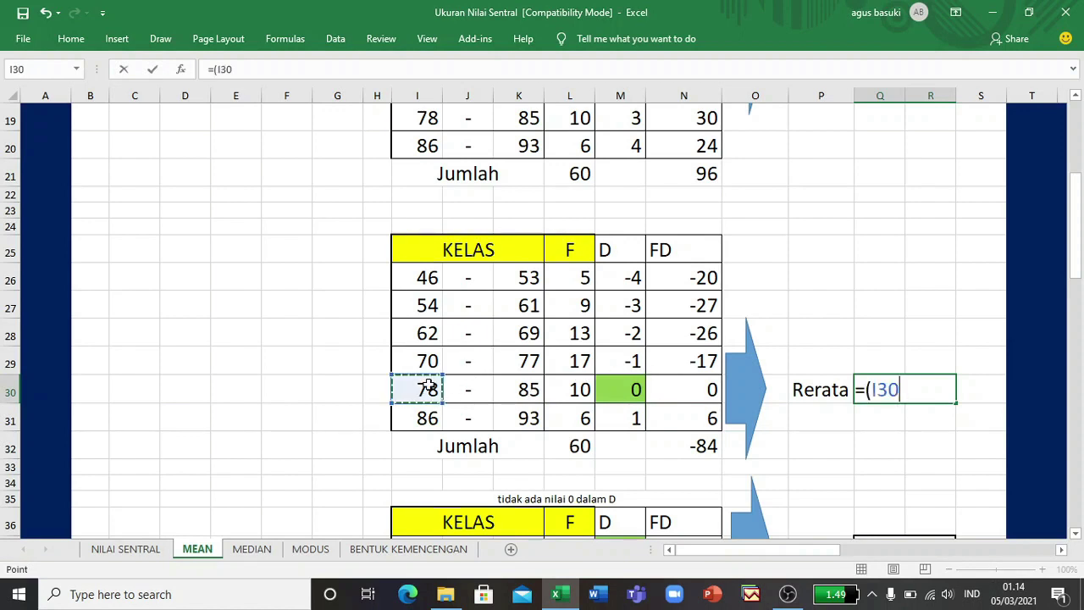
text(+)
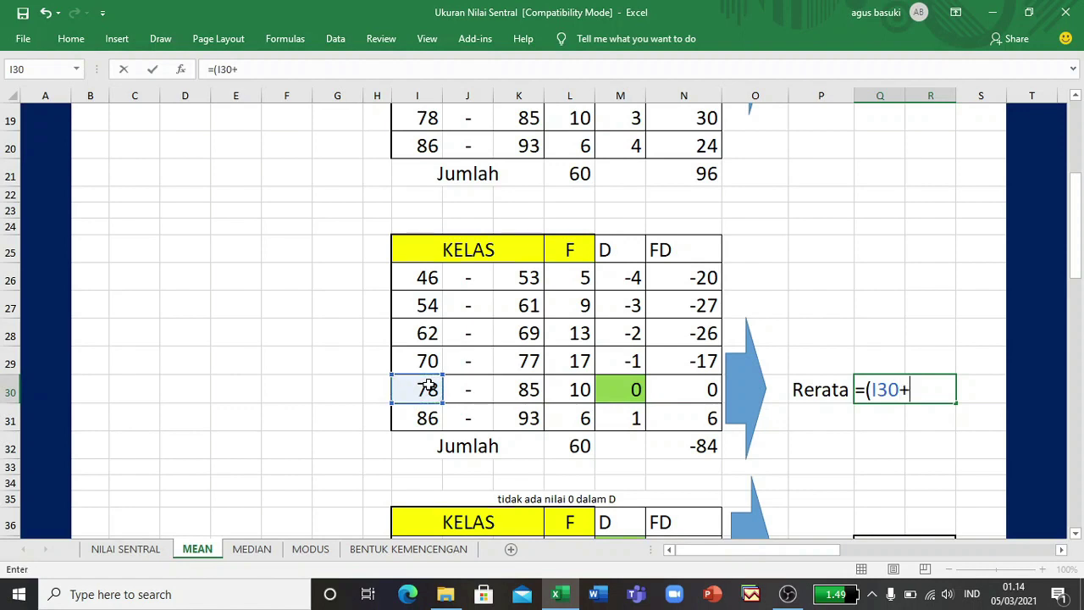
click(497, 388)
text()/)
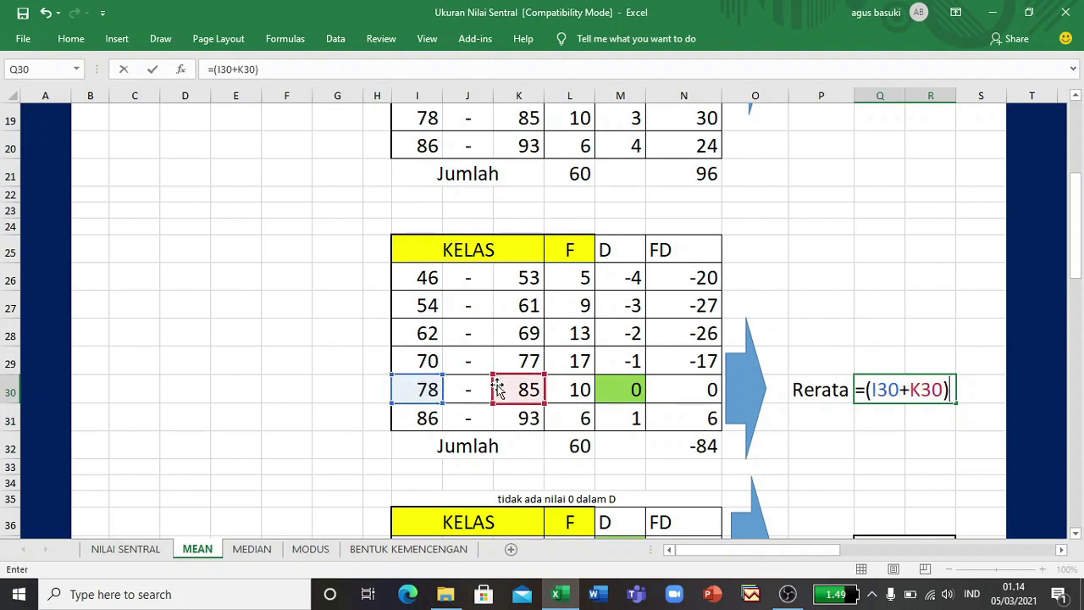
text(2)
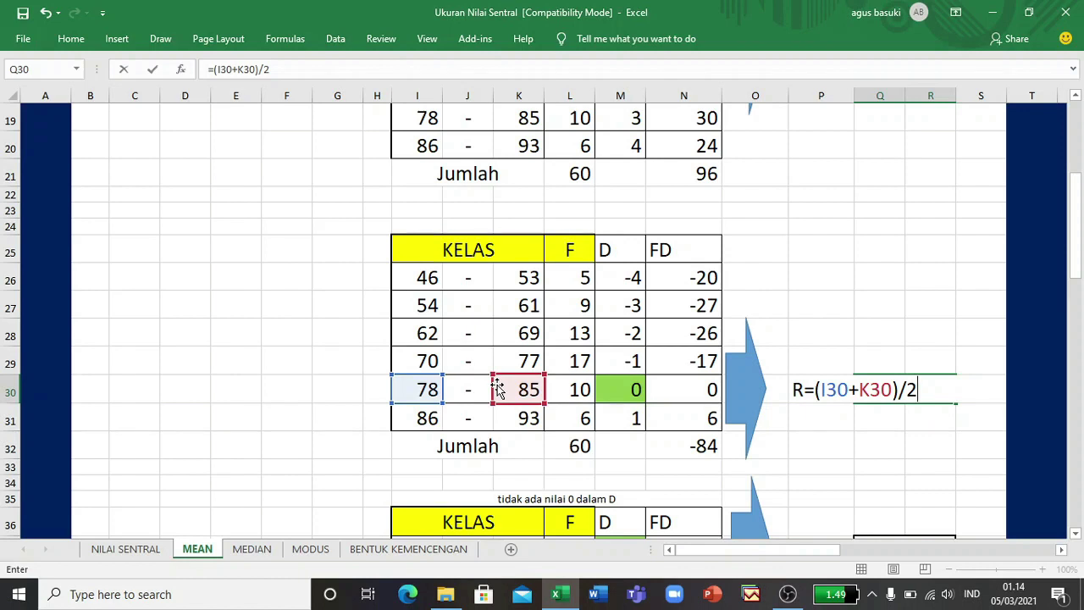
text(+)
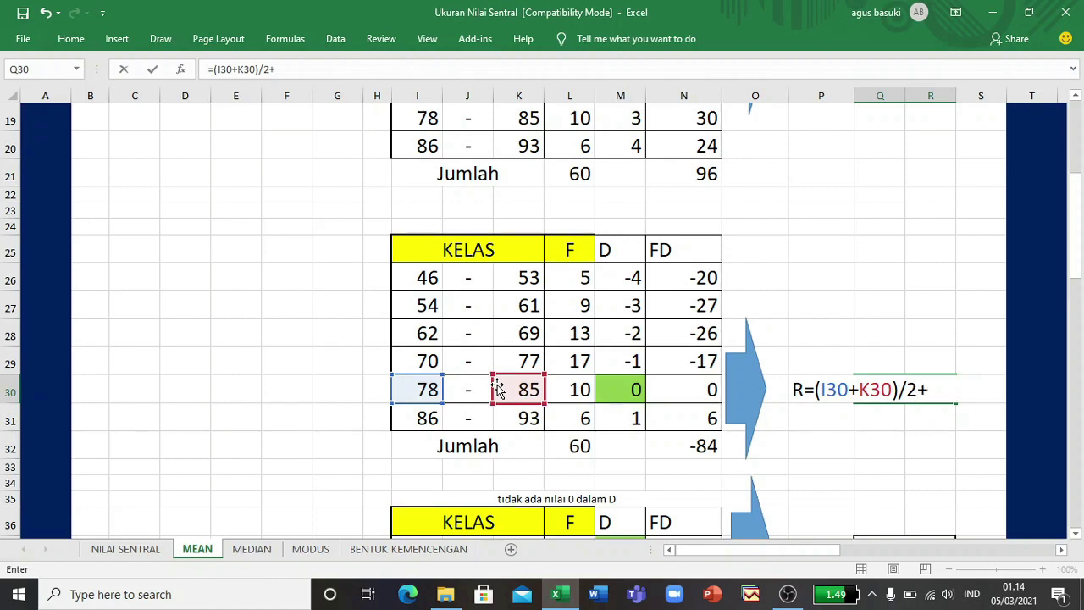
click(681, 444)
text(/)
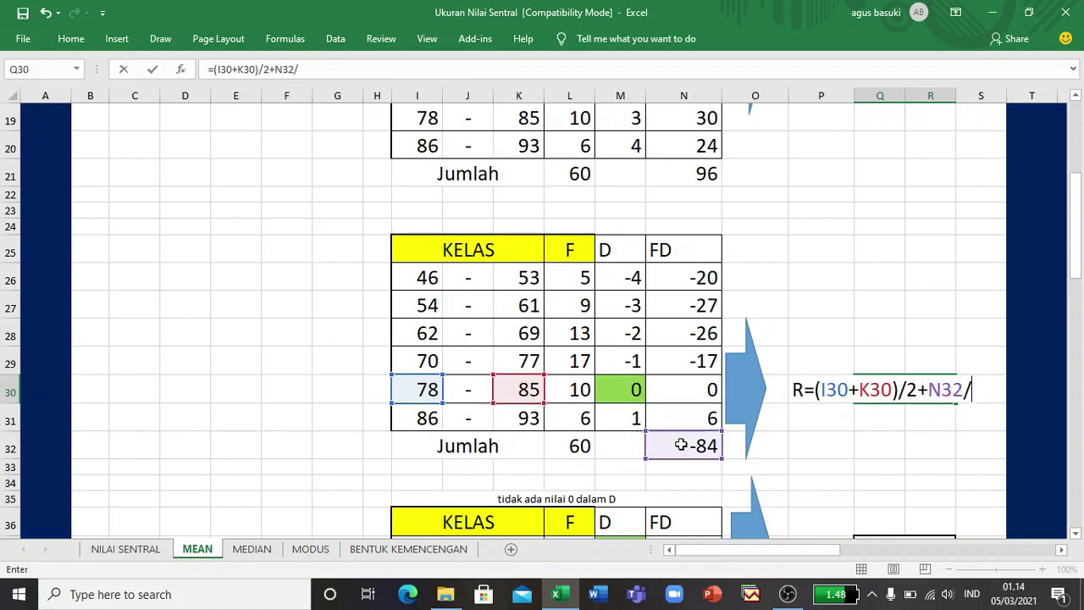
click(589, 450)
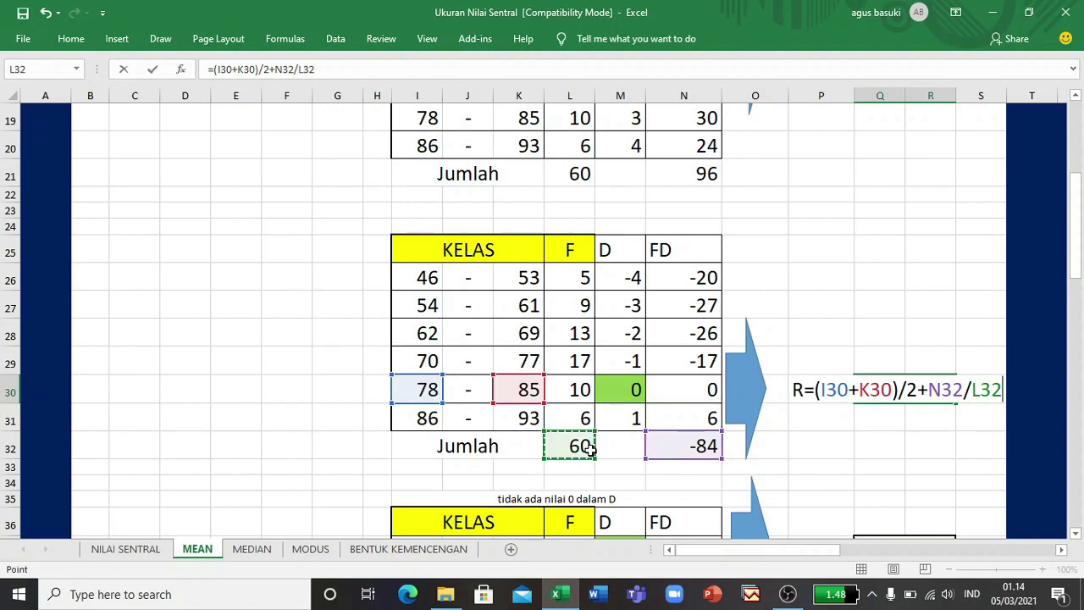
text(*8)
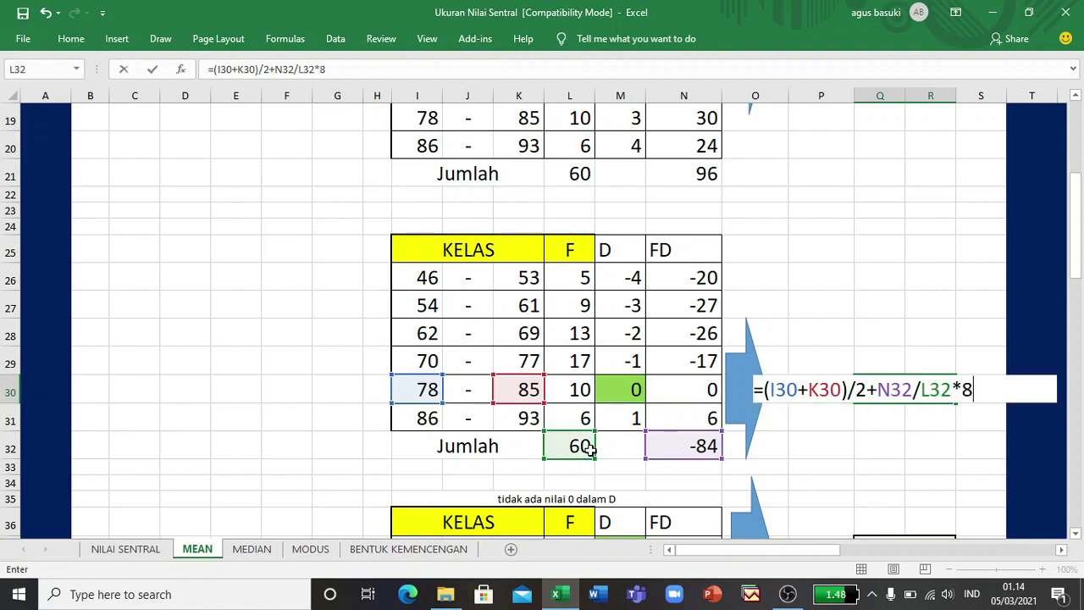
key(Return)
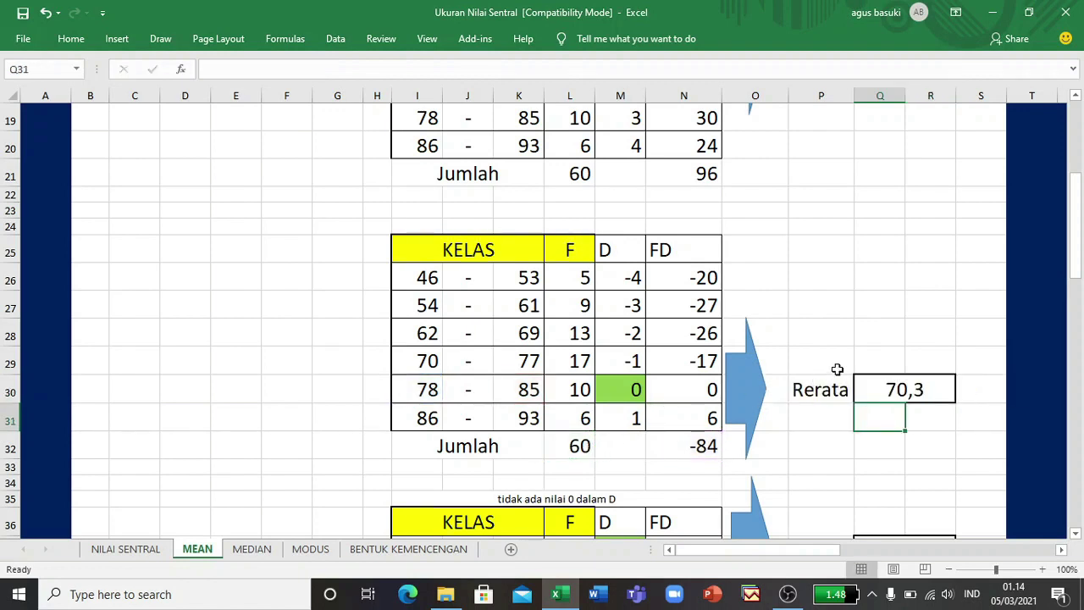
click(905, 390)
Step: In the table at rows 36-43, enter D values 0 in M37 and 1 in M38, then extend the series down to M42
scroll(907, 392, down, 2)
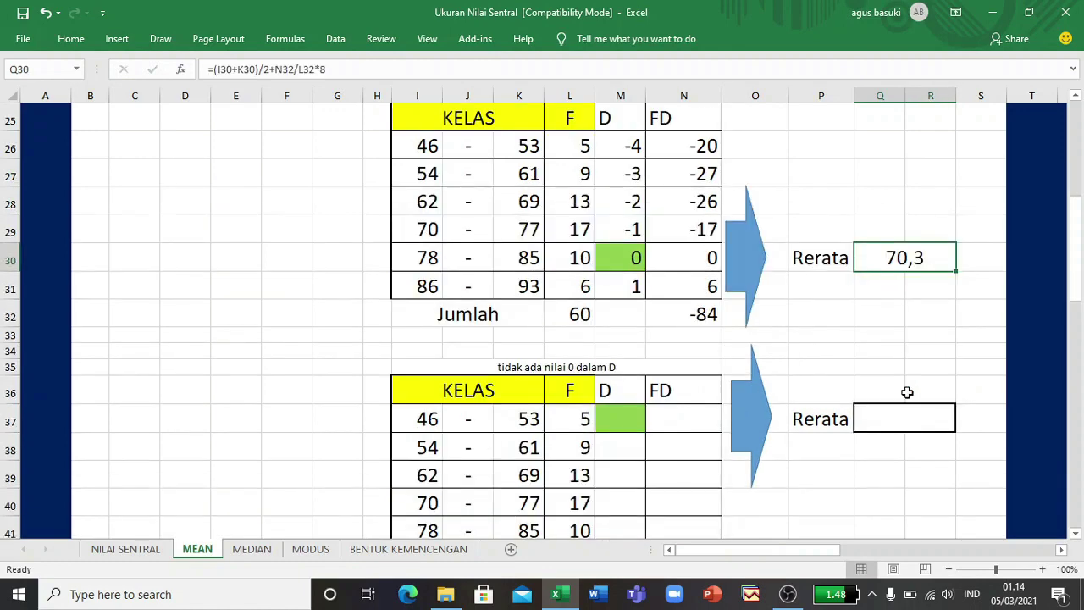
scroll(907, 392, up, 3)
scroll(904, 392, down, 2)
scroll(676, 448, down, 1)
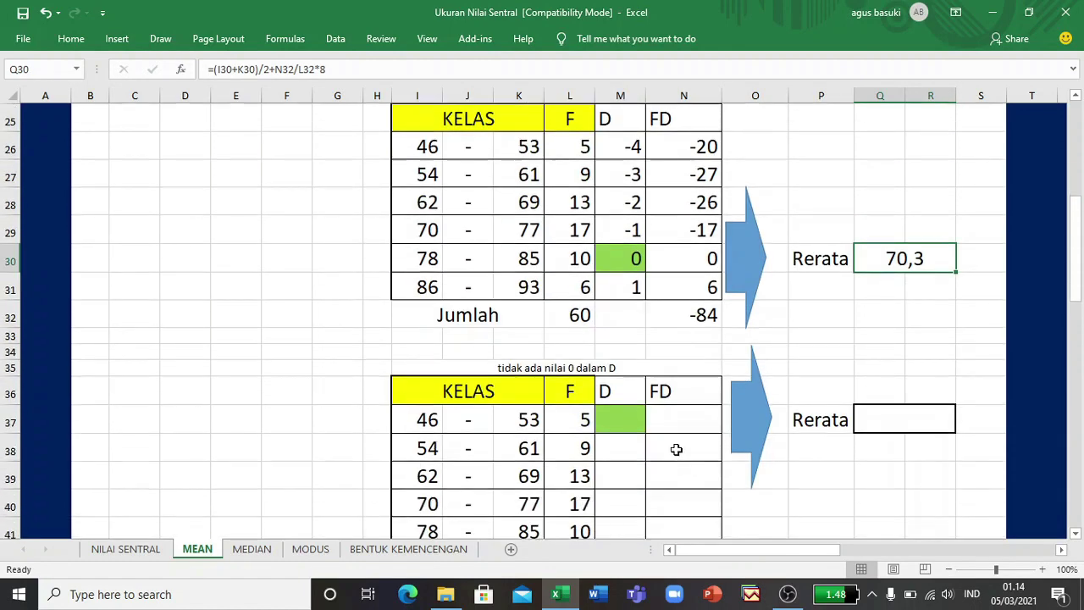
click(605, 419)
text(0)
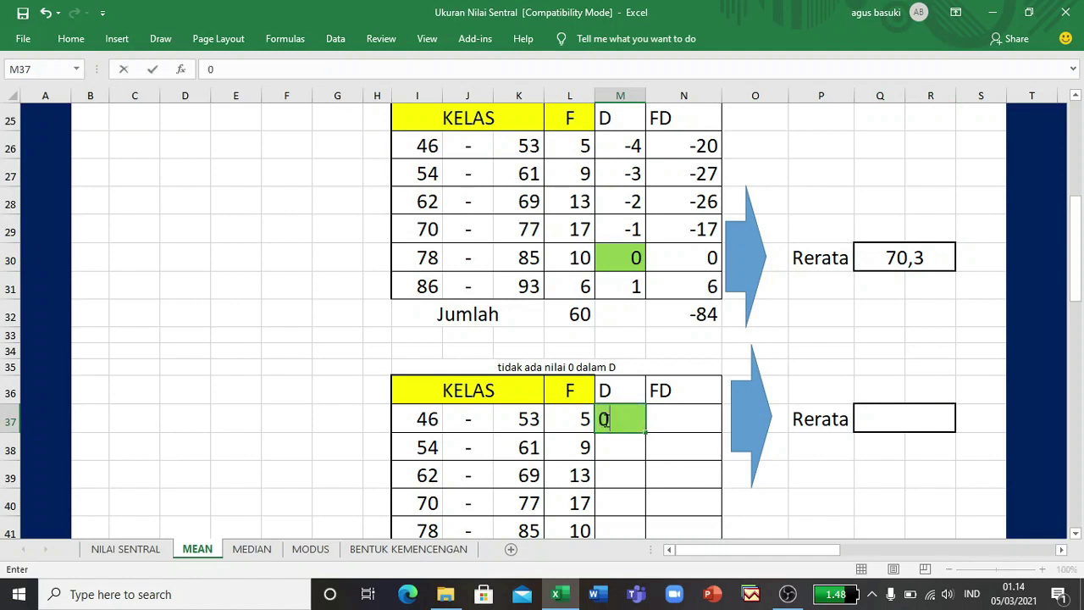
key(Return)
text(1)
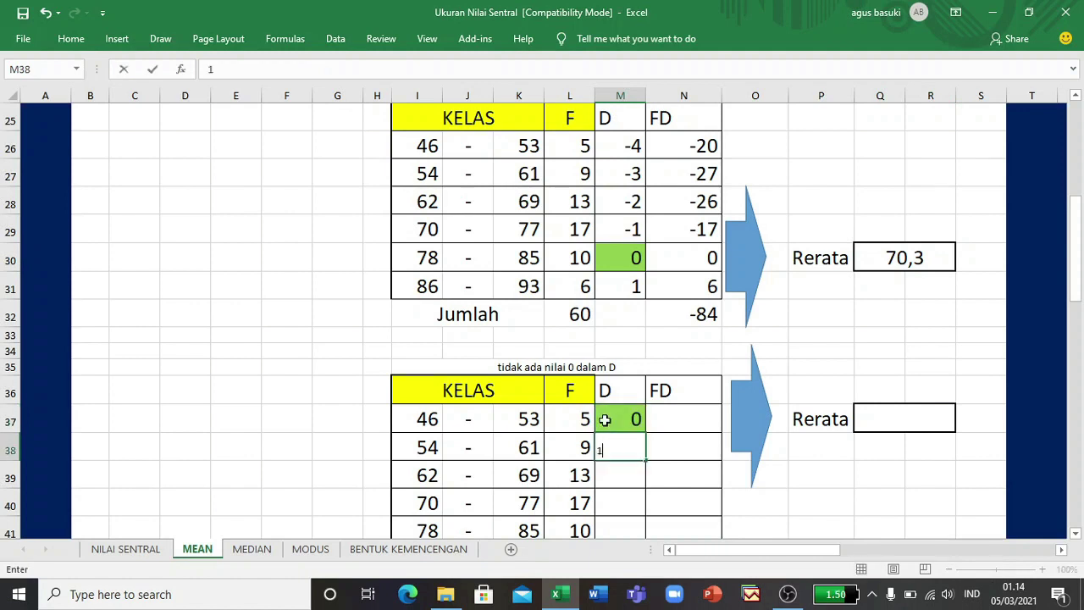
key(Return)
click(625, 418)
drag(633, 440, 629, 478)
click(772, 451)
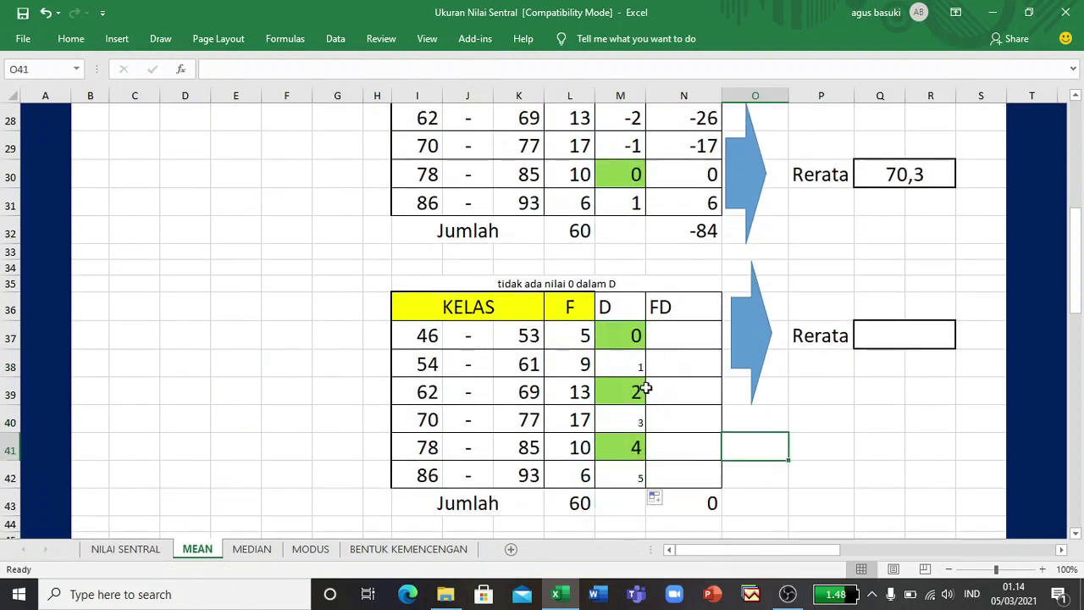
Step: Copy the format of D cell M37 onto M38:M42, then remove the green fill from M38:M42
drag(634, 336, 636, 470)
click(626, 338)
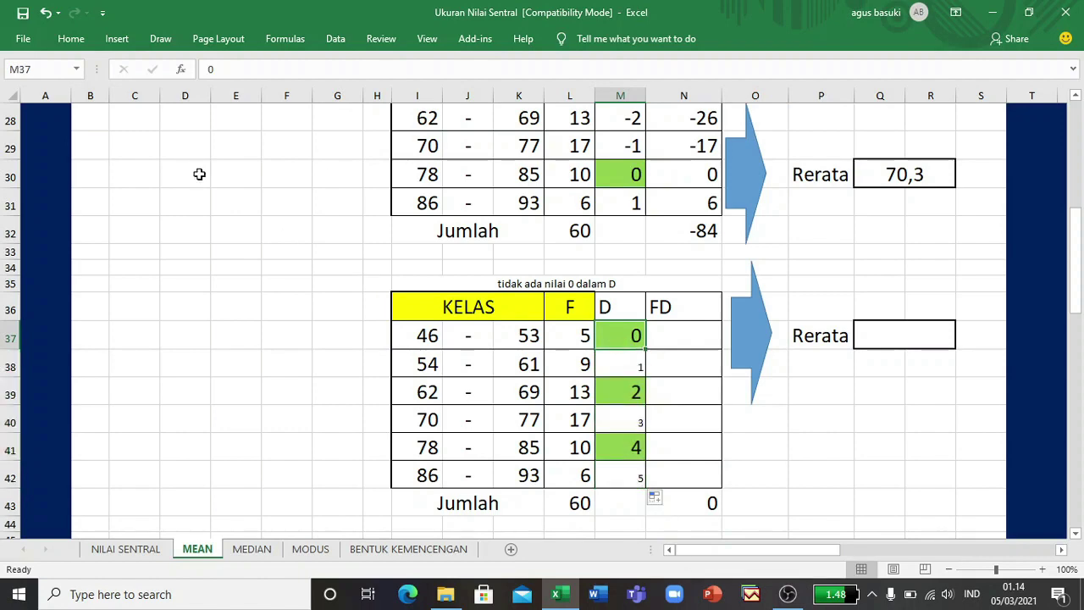
click(72, 39)
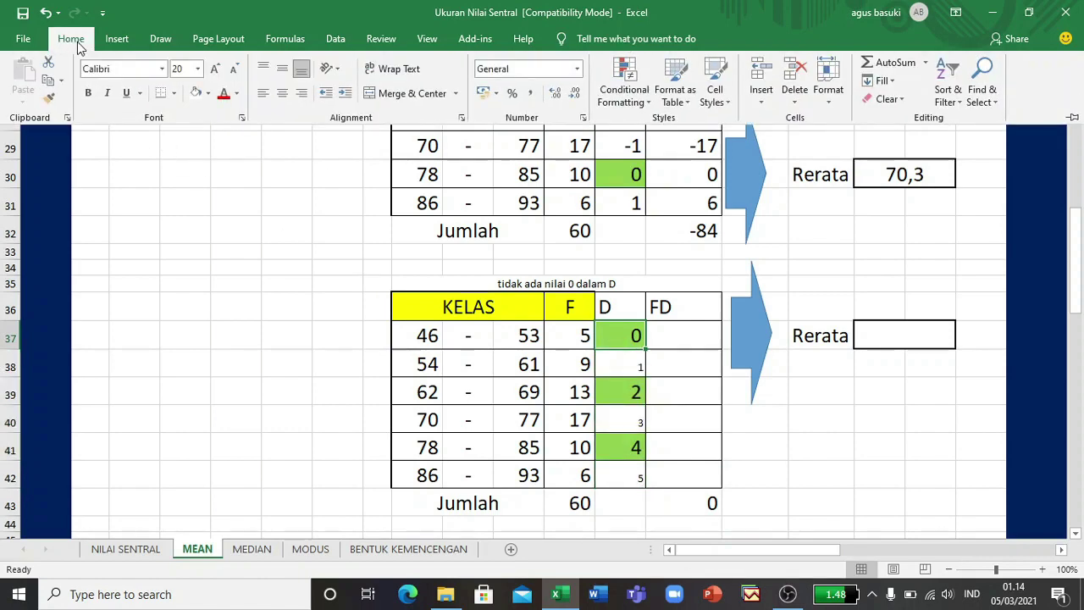
click(49, 99)
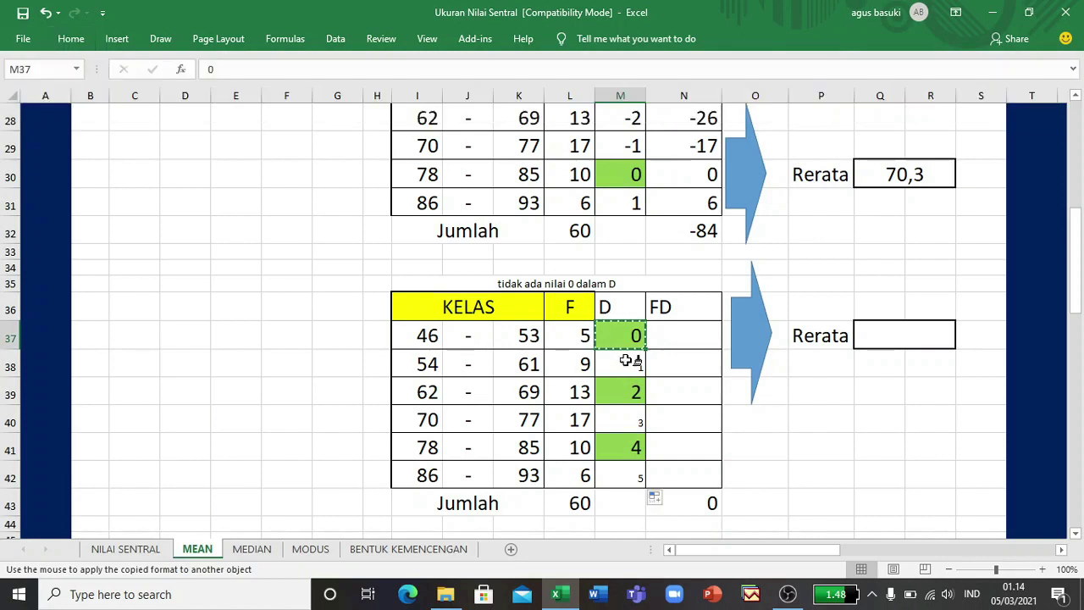
drag(626, 364, 620, 469)
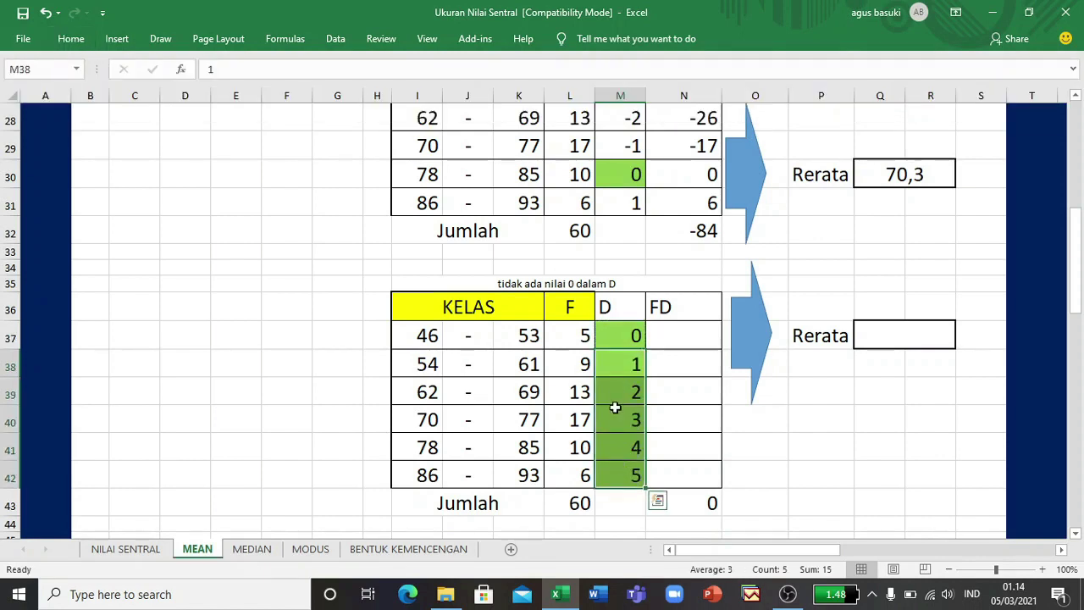
drag(624, 364, 626, 474)
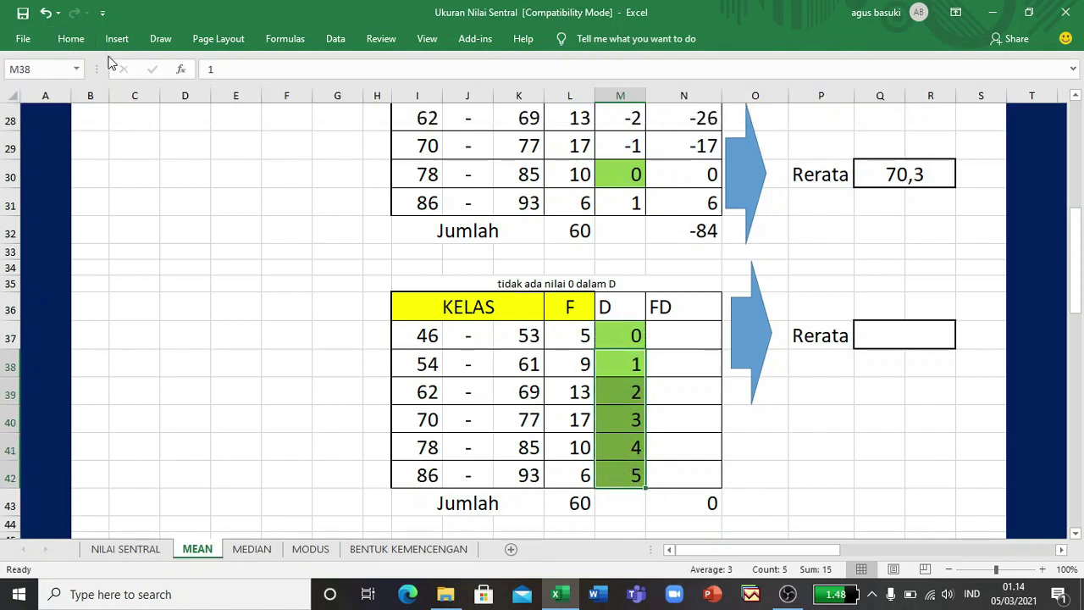
click(71, 39)
click(191, 96)
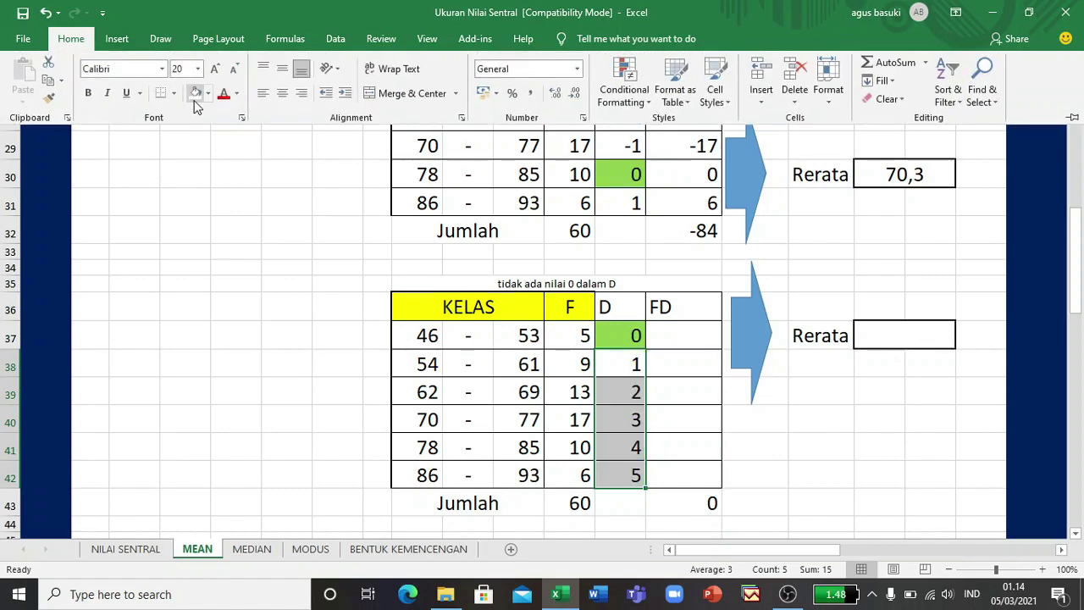
Step: Calculate FD in N37 with =L37*M37 and copy the formula down through N42
click(662, 332)
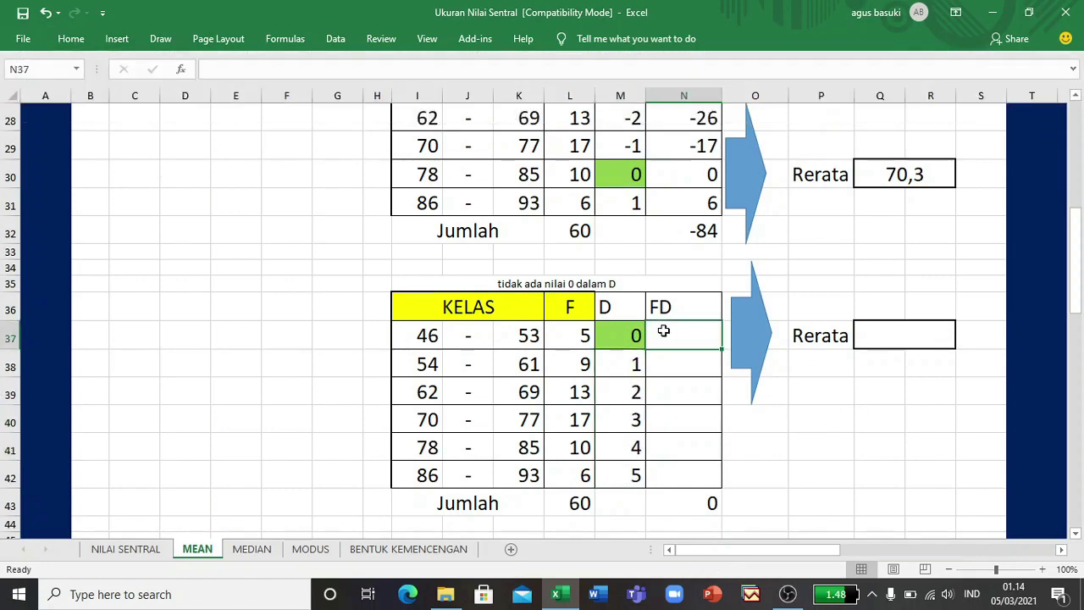
text(=)
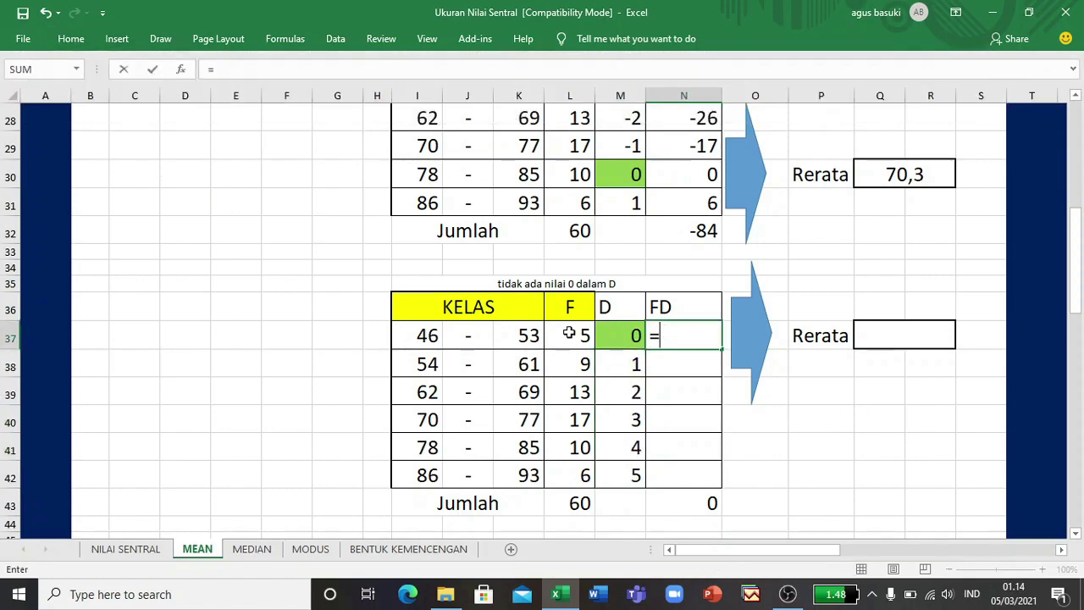
click(569, 335)
text(*)
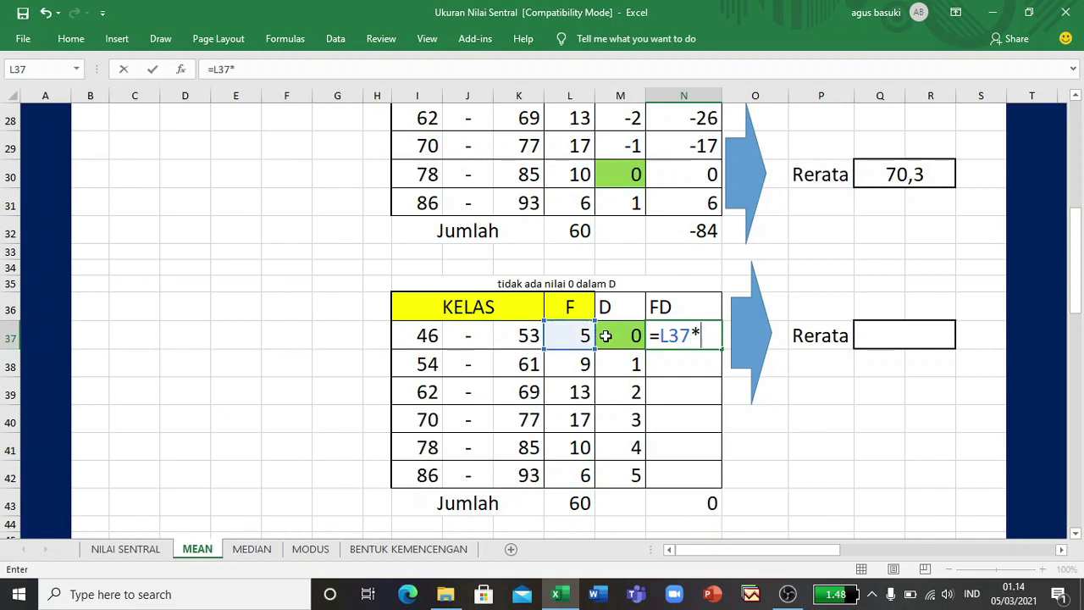
click(603, 335)
key(Return)
click(677, 341)
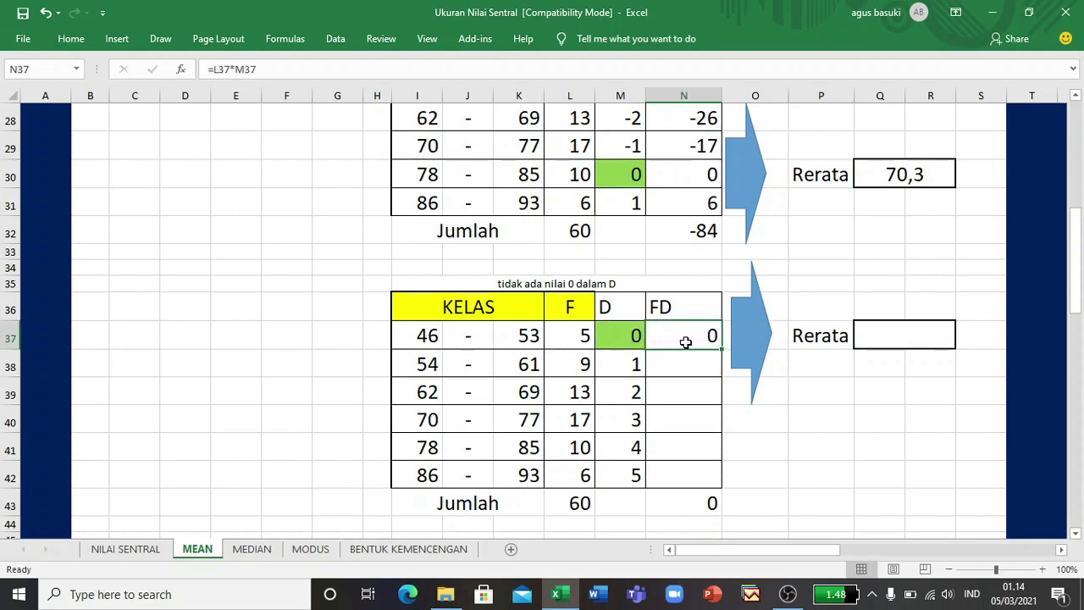
drag(721, 349, 715, 480)
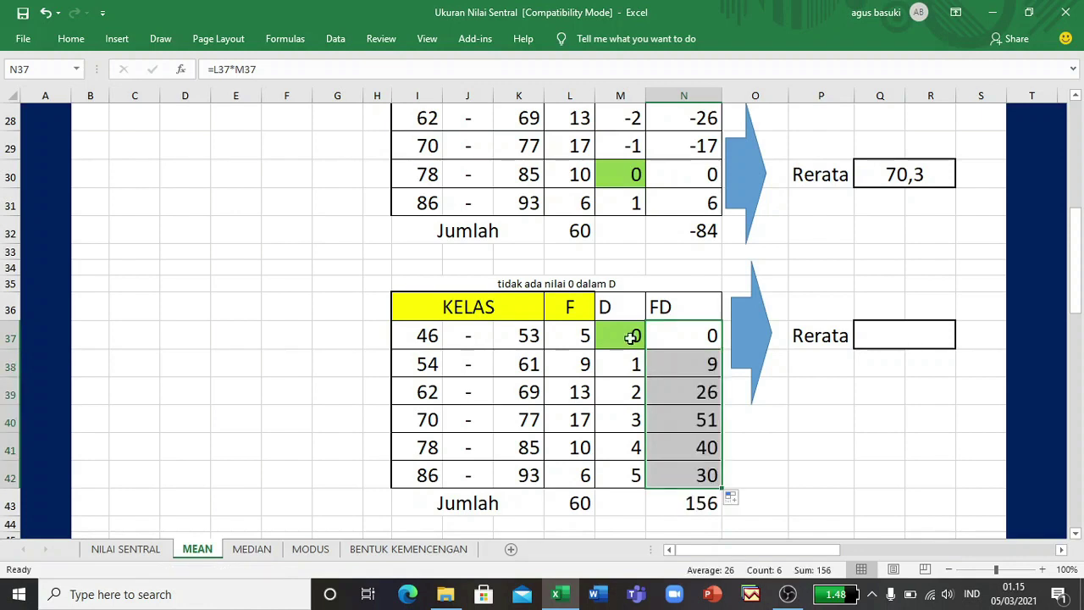
Step: Calculate the mean for the table at rows 36-43 in Rerata cell Q37 with =(I37+K37)/2+N43/L43*8
click(883, 337)
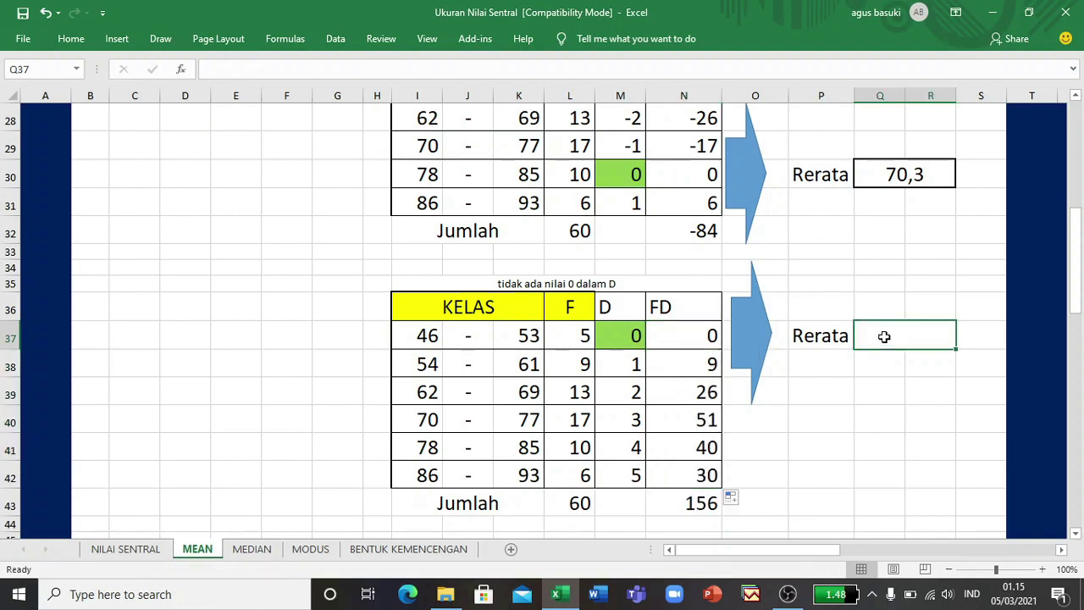
text(=)
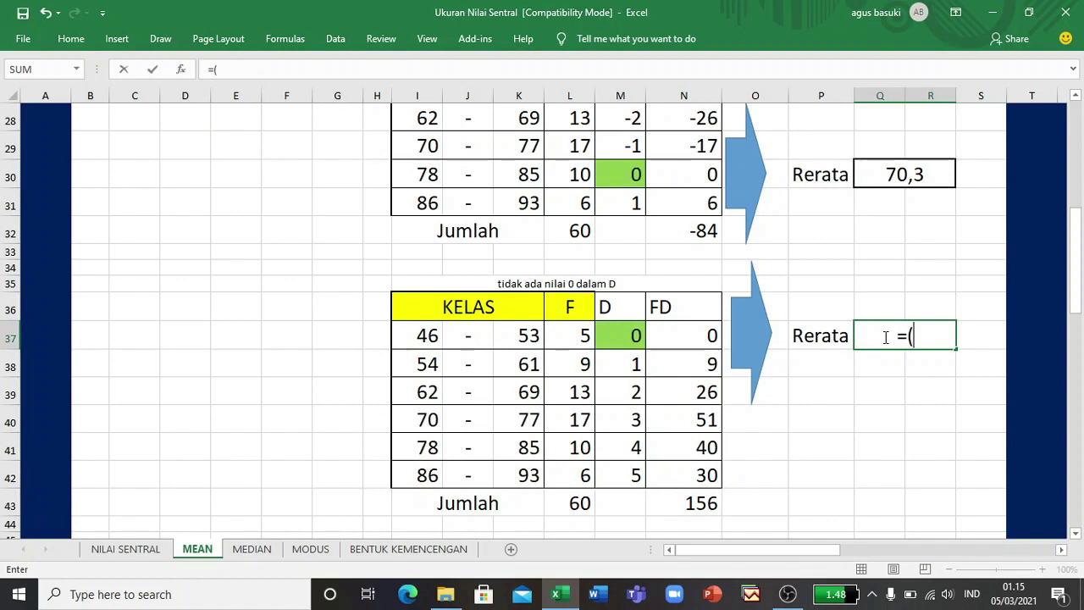
text(()
click(428, 336)
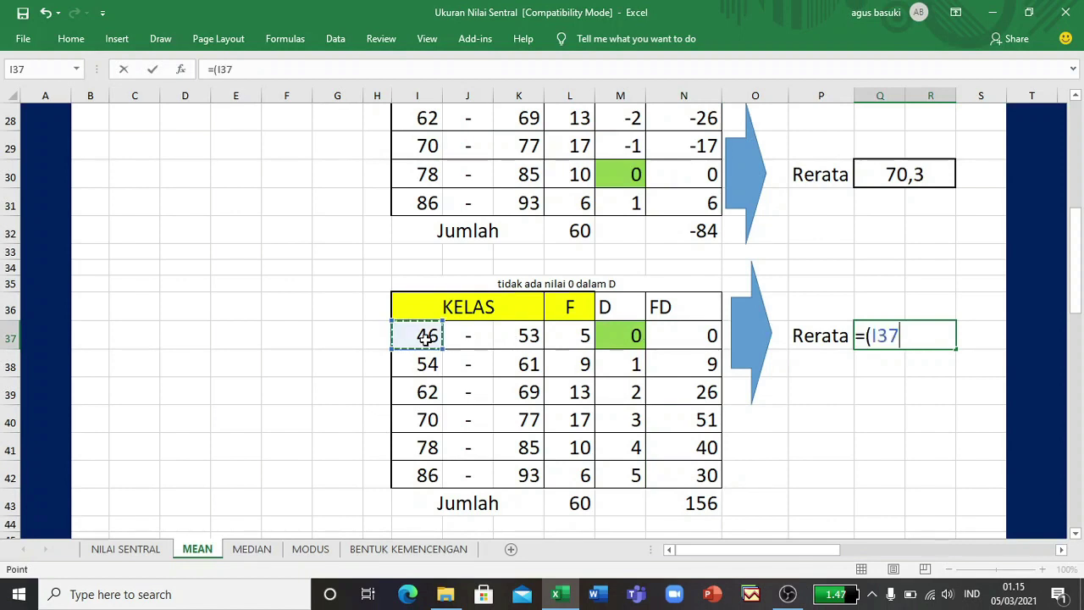
text(+)
click(516, 336)
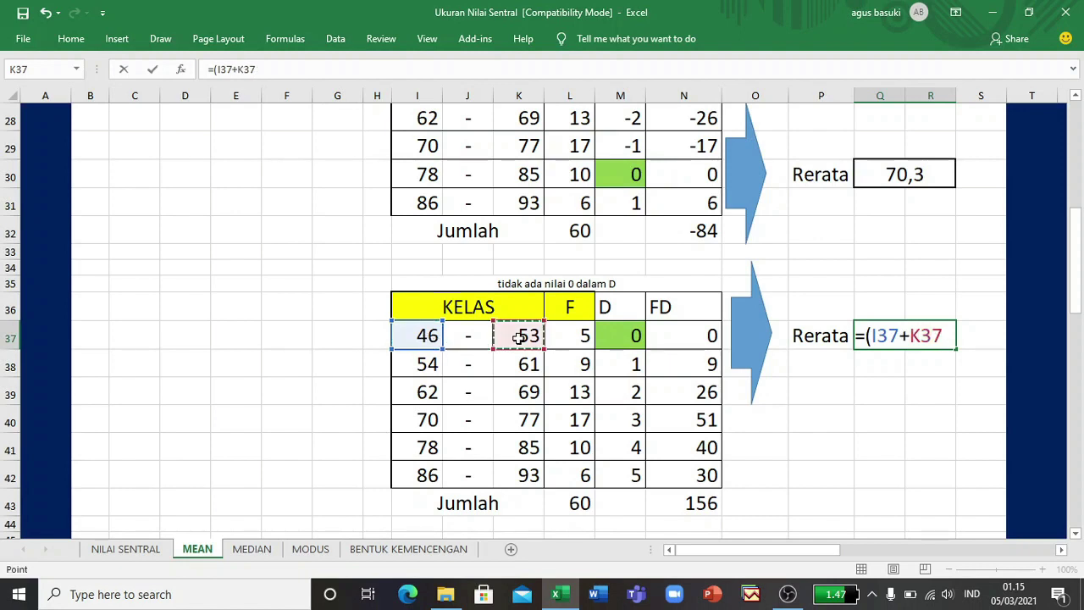
text().)
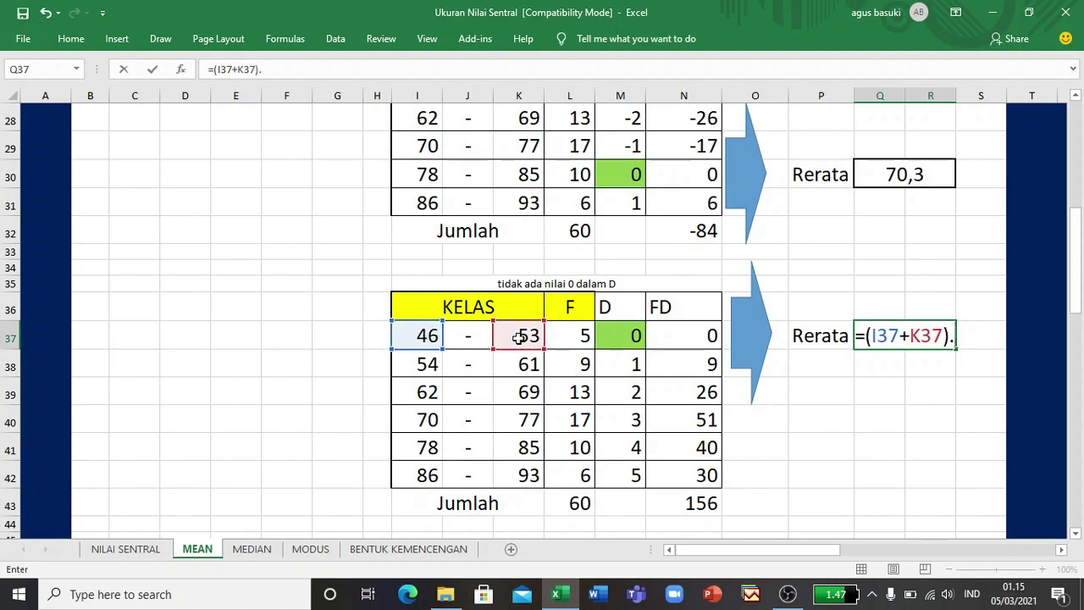
key(BackSpace)
text(/2)
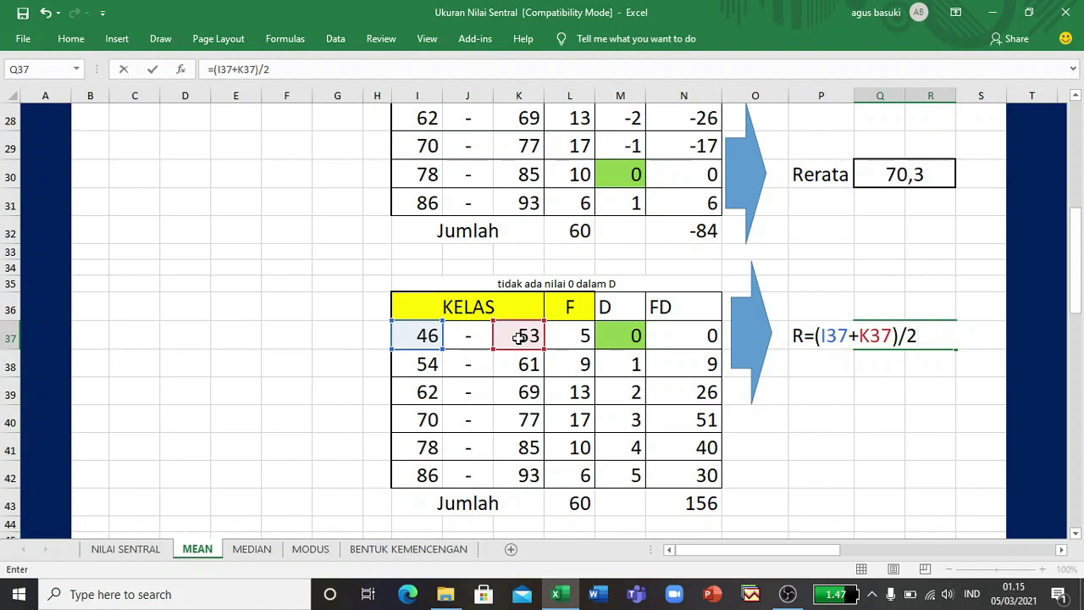
text(+)
click(673, 502)
text(/)
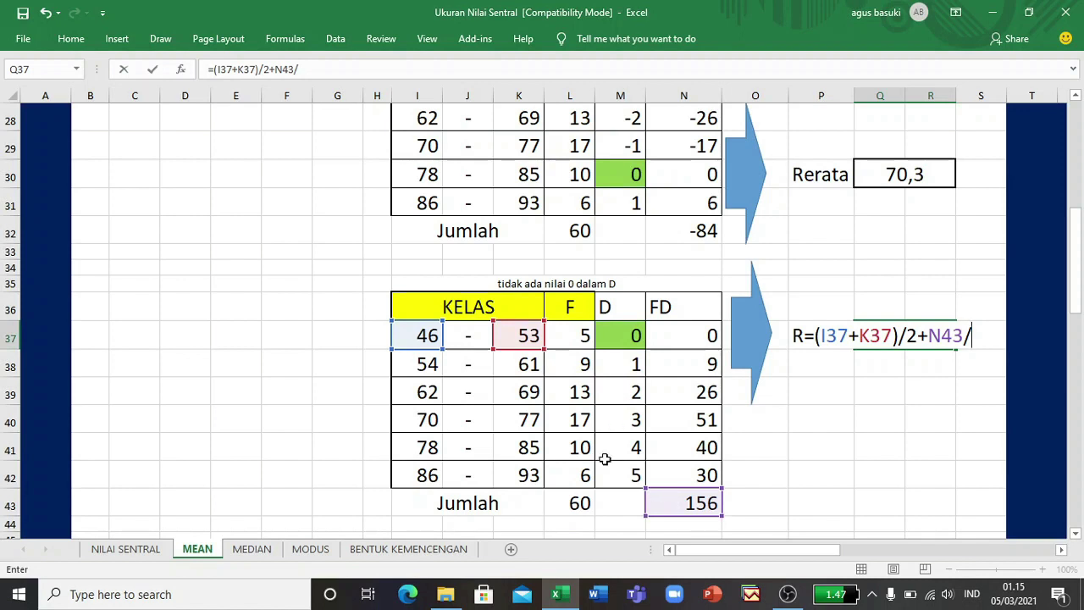
click(586, 501)
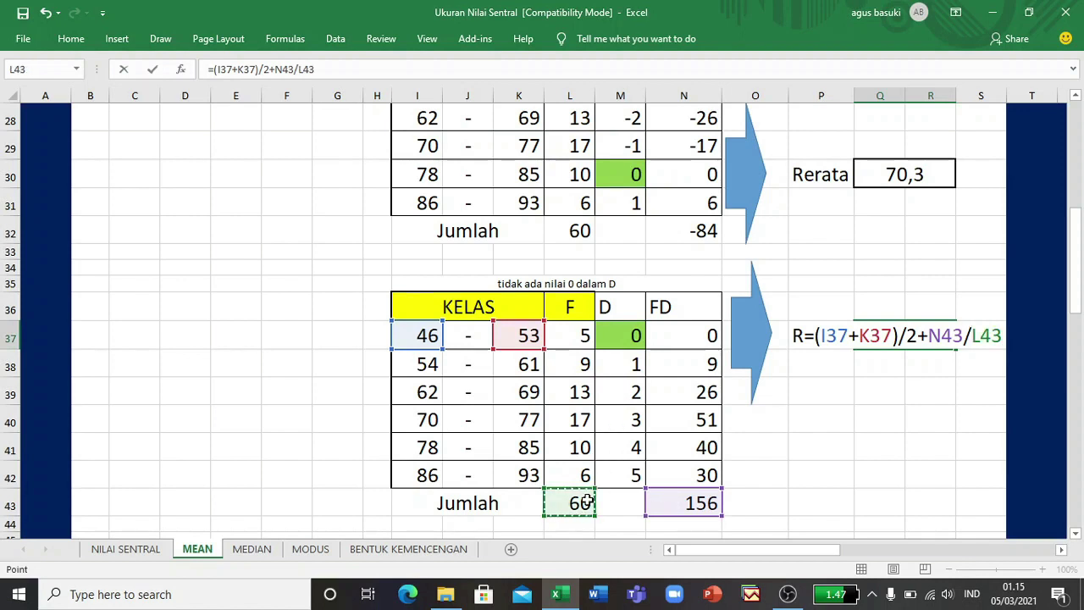
text(*8)
key(Return)
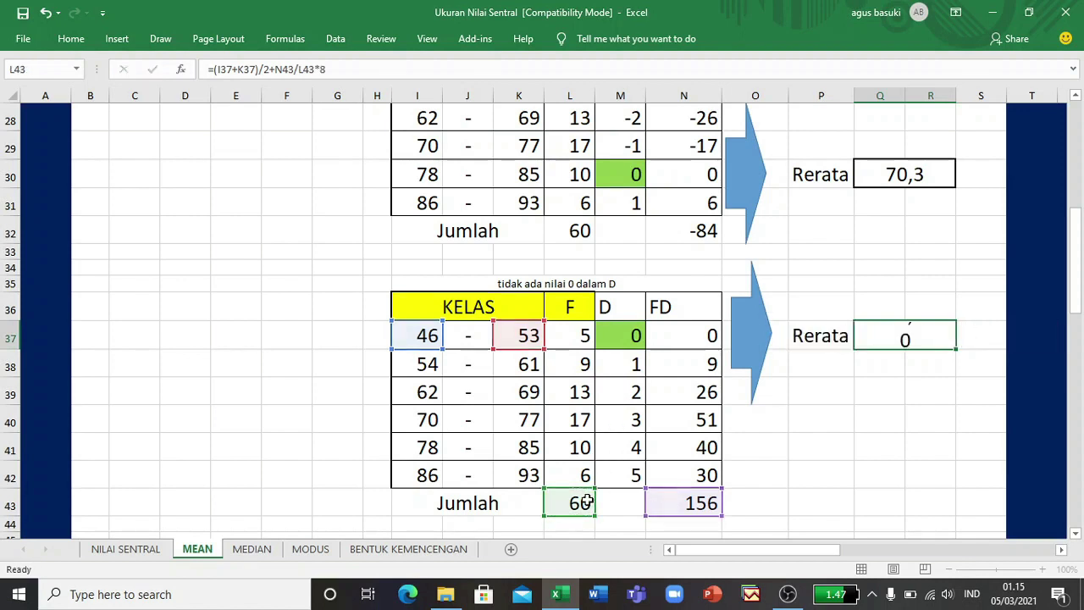
Step: In the table at rows 47-54, enter D values 3 in M48 and 4 in M49
scroll(586, 502, up, 8)
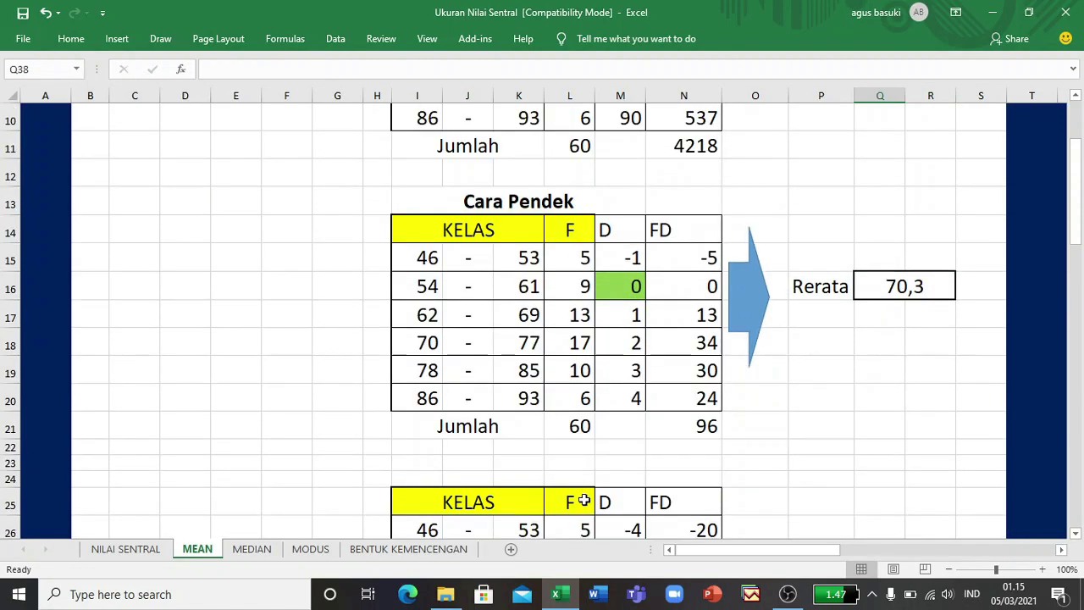
scroll(584, 499, down, 11)
scroll(584, 501, down, 1)
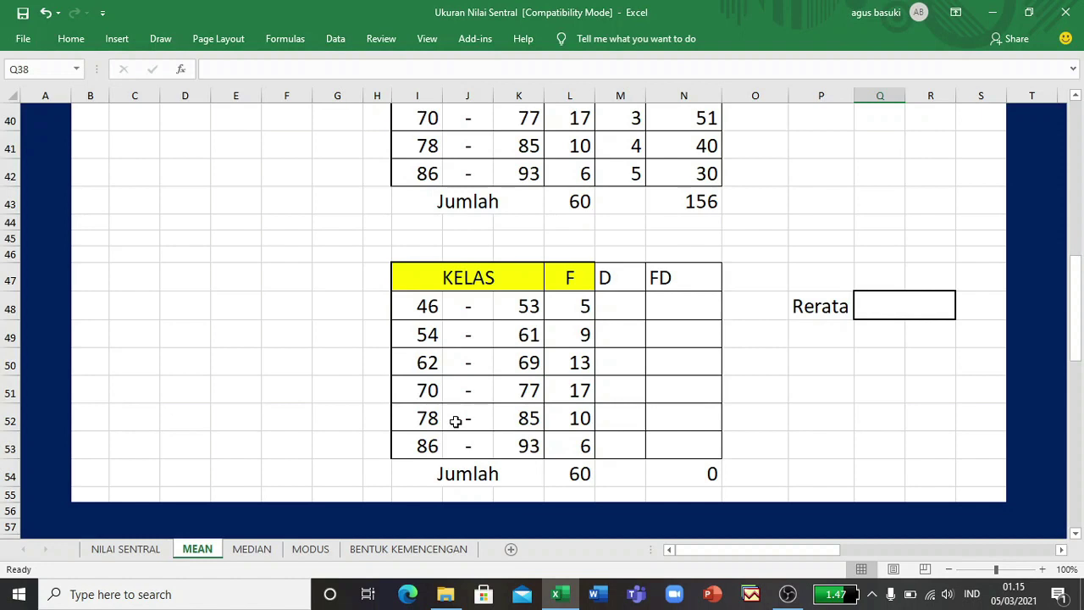
click(611, 305)
text(3)
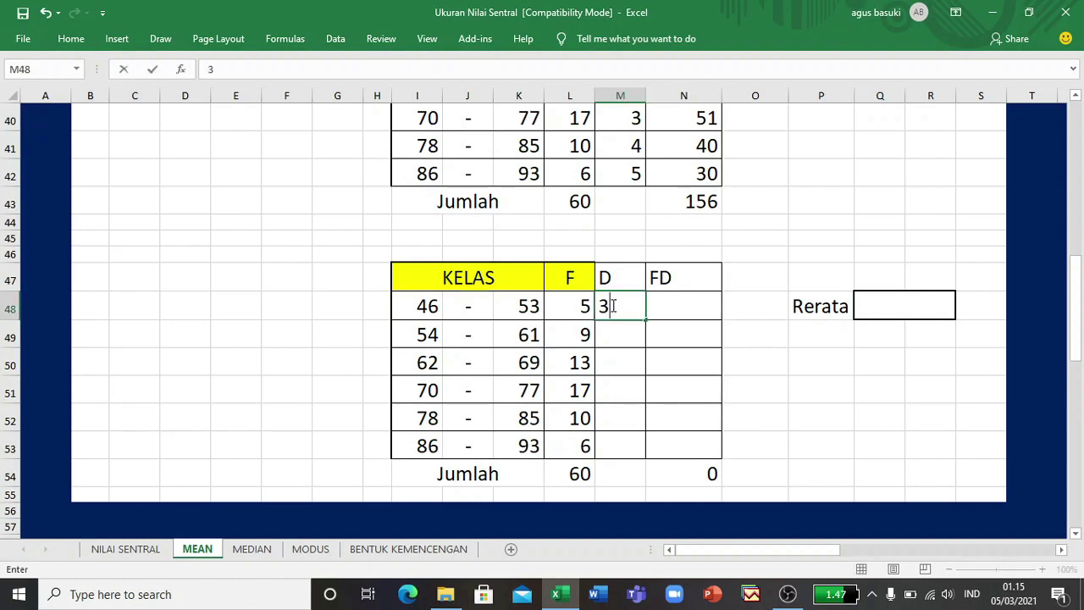
key(Return)
text(4)
key(Return)
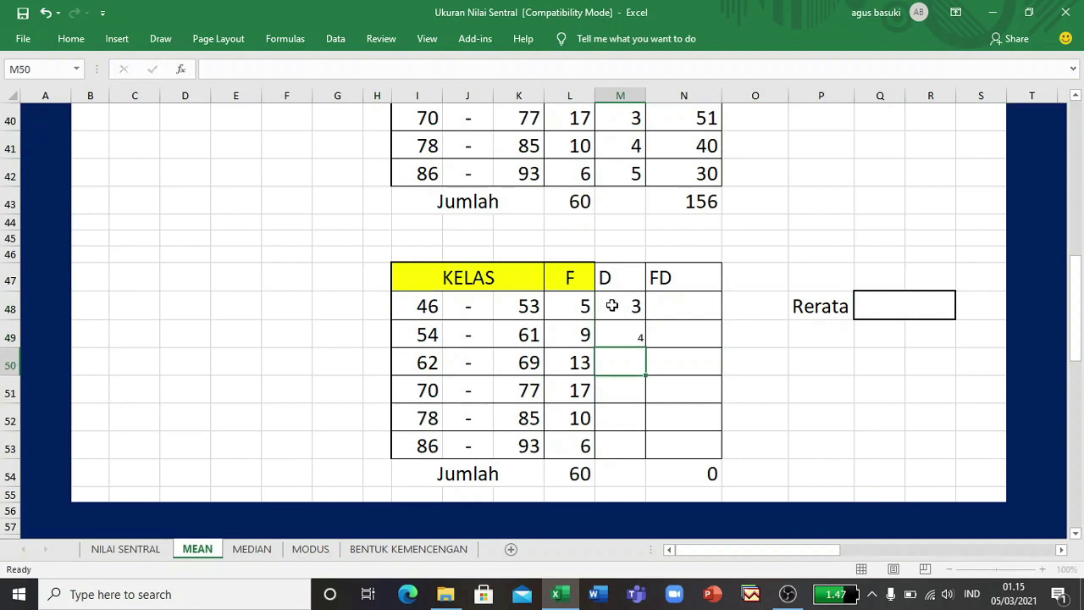
Step: Copy the format of D cell M48 onto M49, then extend the D series from M48:M49 down to M53
click(611, 305)
click(616, 331)
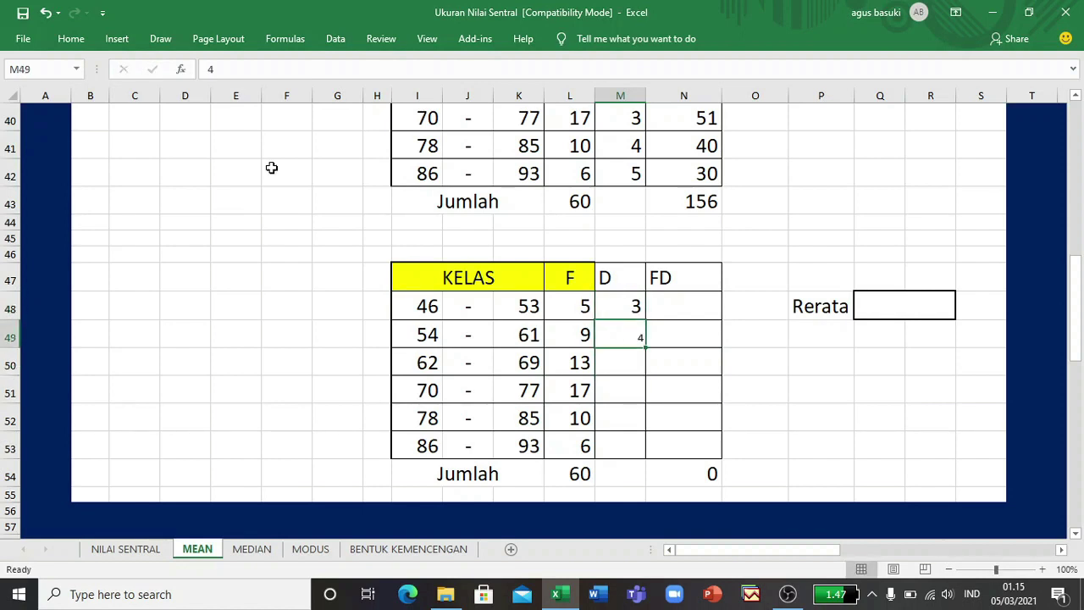
click(600, 299)
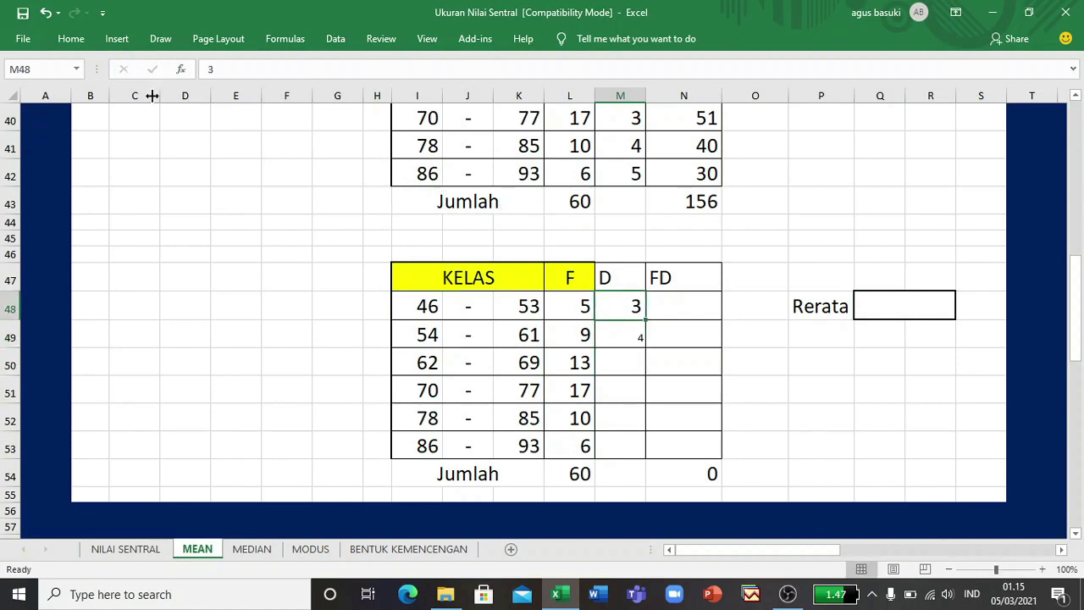
click(71, 39)
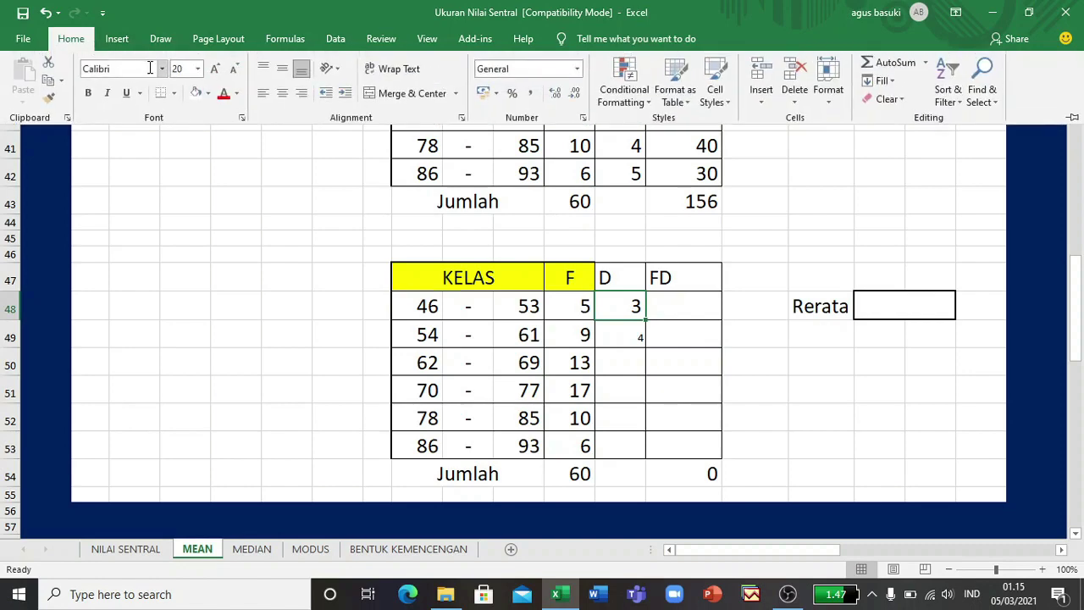
click(48, 98)
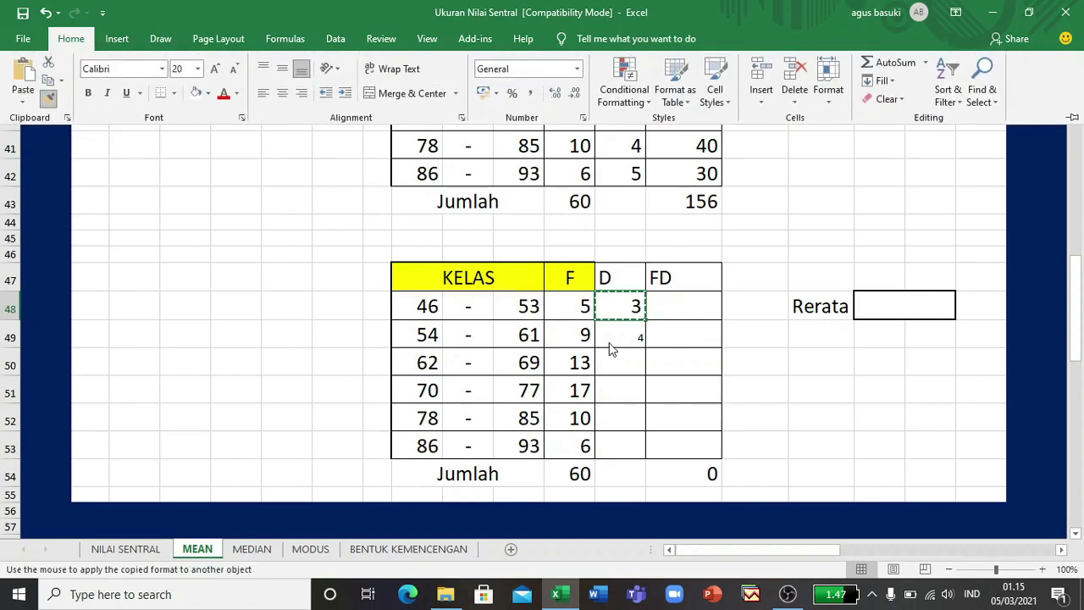
click(612, 336)
mouse_move(631, 304)
mouse_down()
mouse_move(648, 428)
mouse_move(639, 458)
mouse_up()
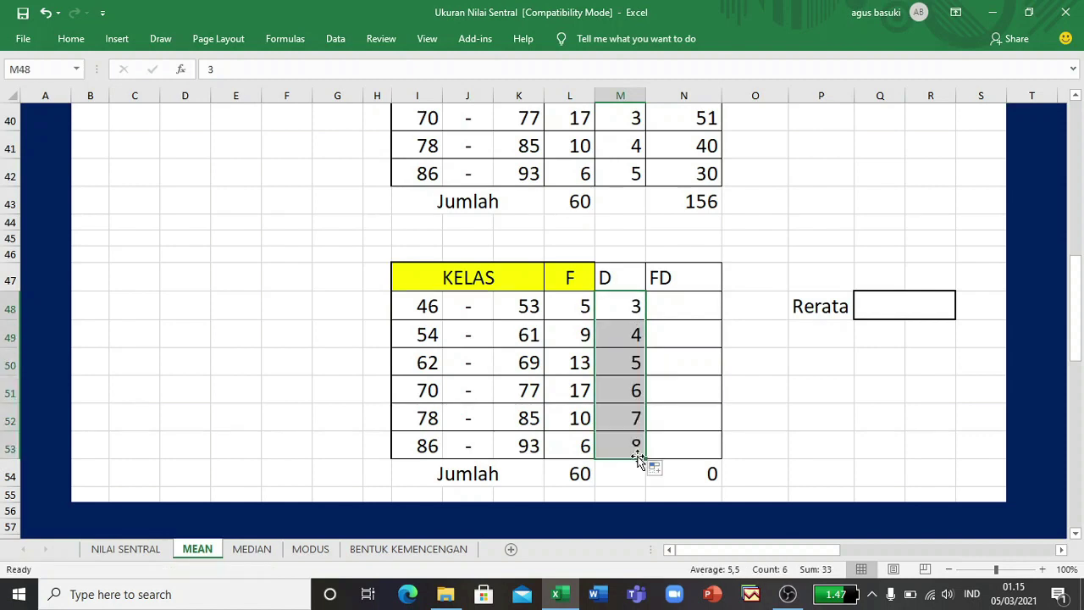
Step: Calculate FD in N48 with =L48*M48 and copy the formula down through N53
click(658, 317)
text(=)
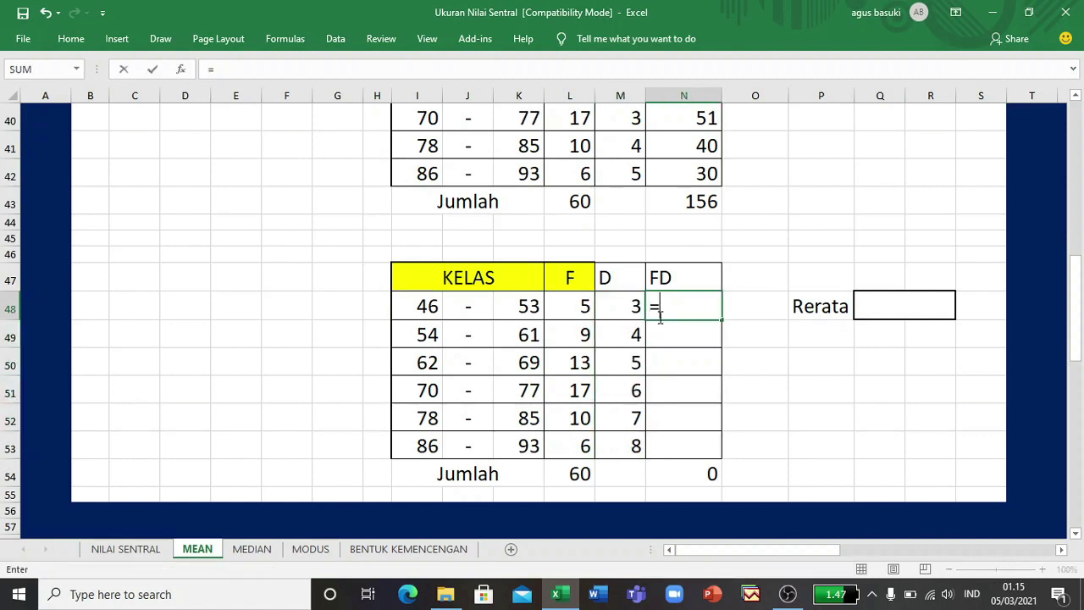
click(582, 308)
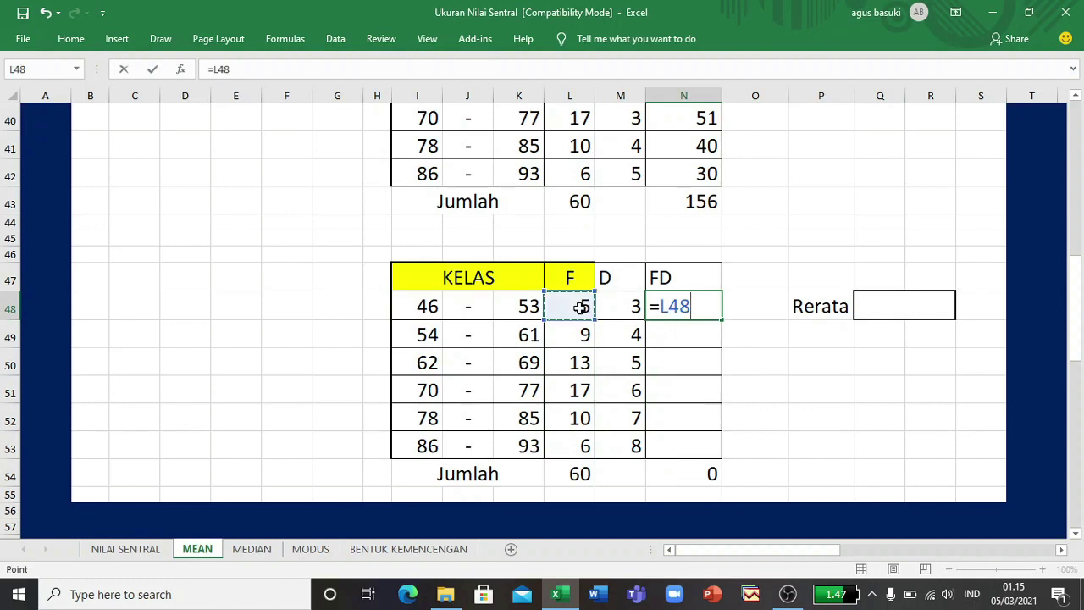
text(*)
click(611, 301)
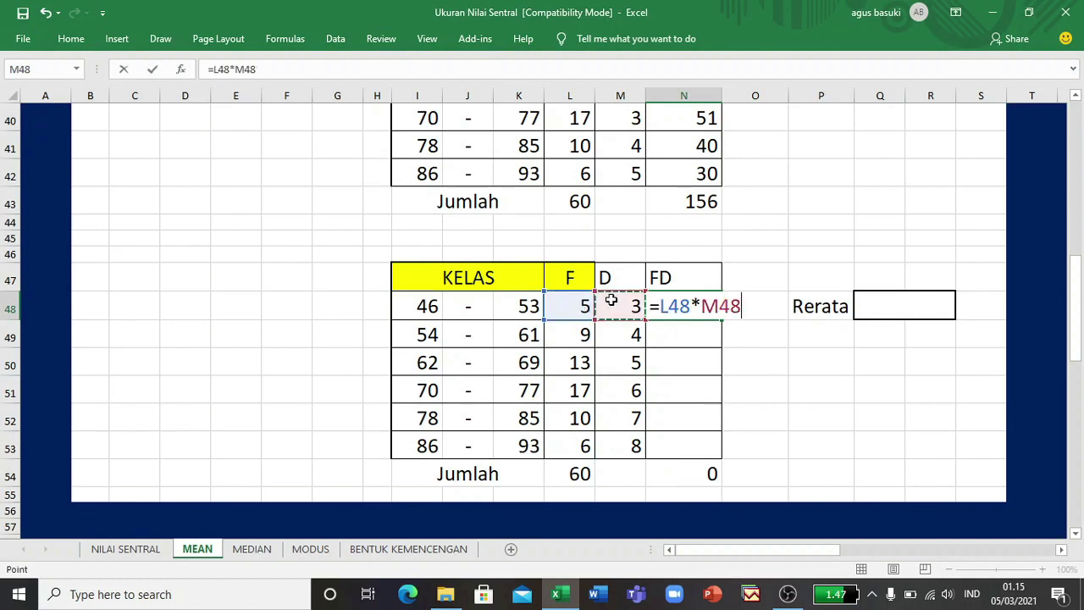
key(Return)
click(702, 315)
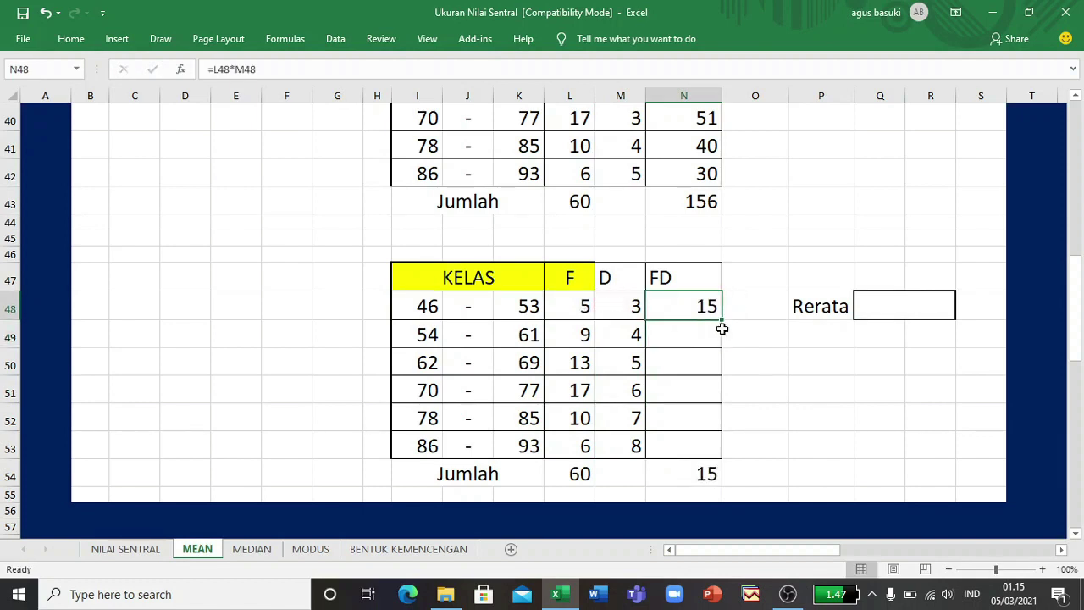
drag(722, 329, 728, 464)
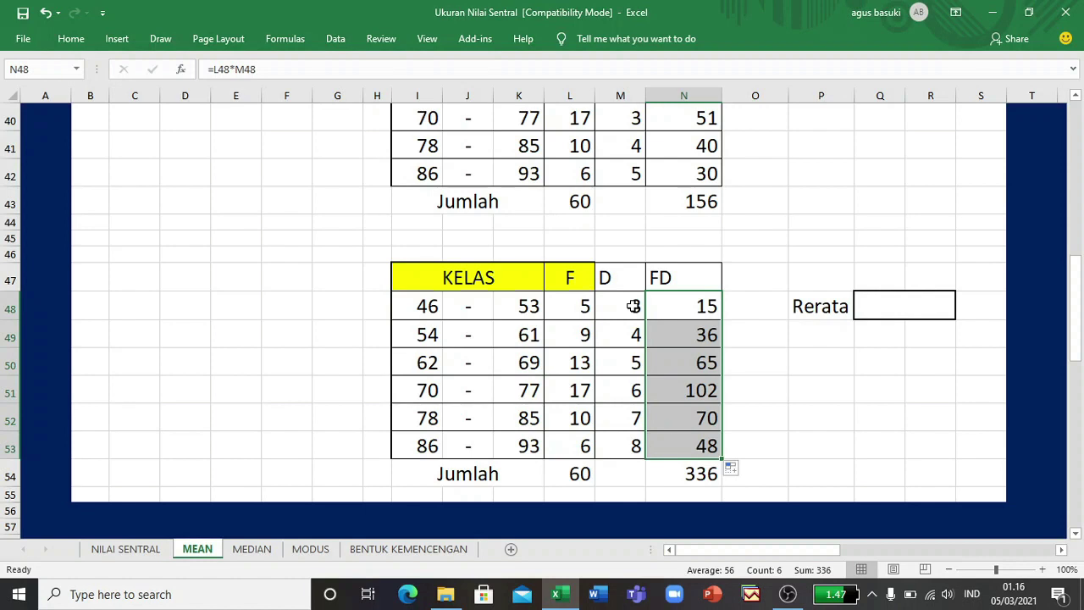
Step: Calculate the mean for the table at rows 47-54 in Rerata cell Q48 with =(I48+K48)/2-(3*8)+N54/L54*8
click(894, 313)
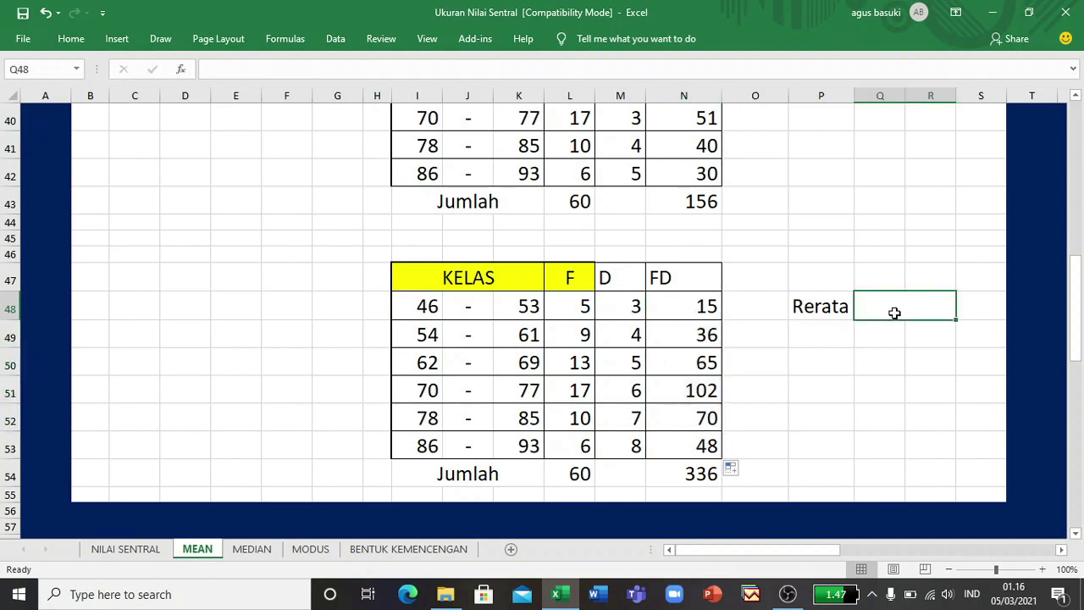
text(=)
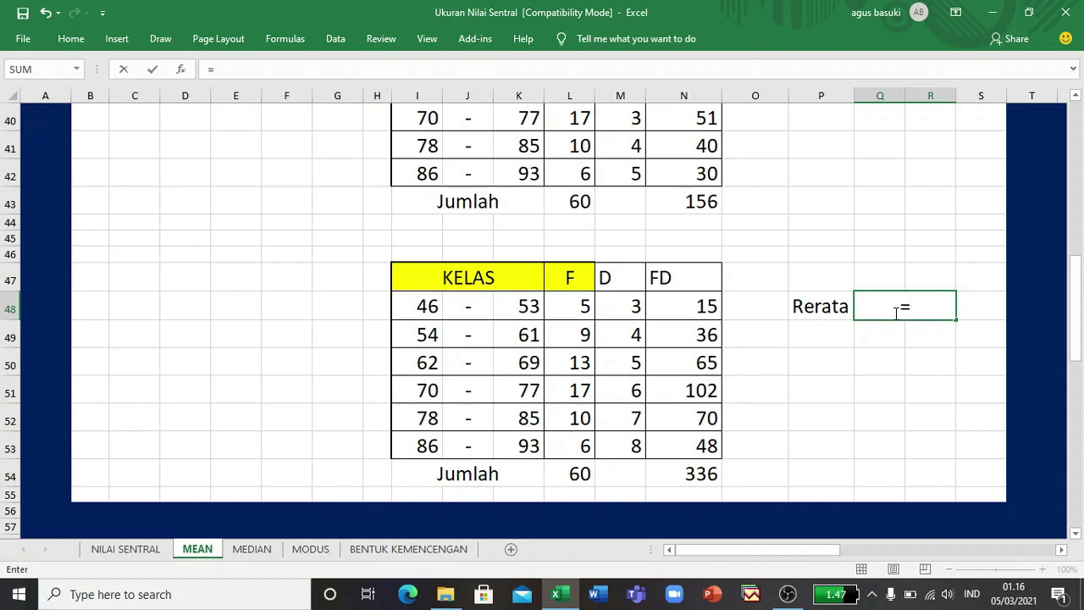
text(()
click(428, 301)
text(+)
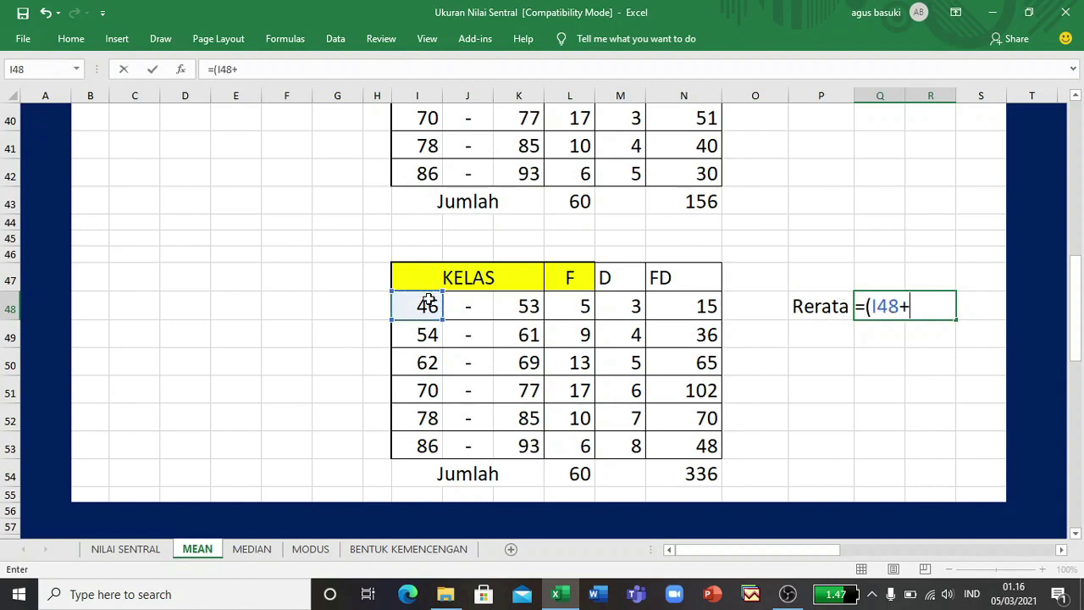
click(500, 306)
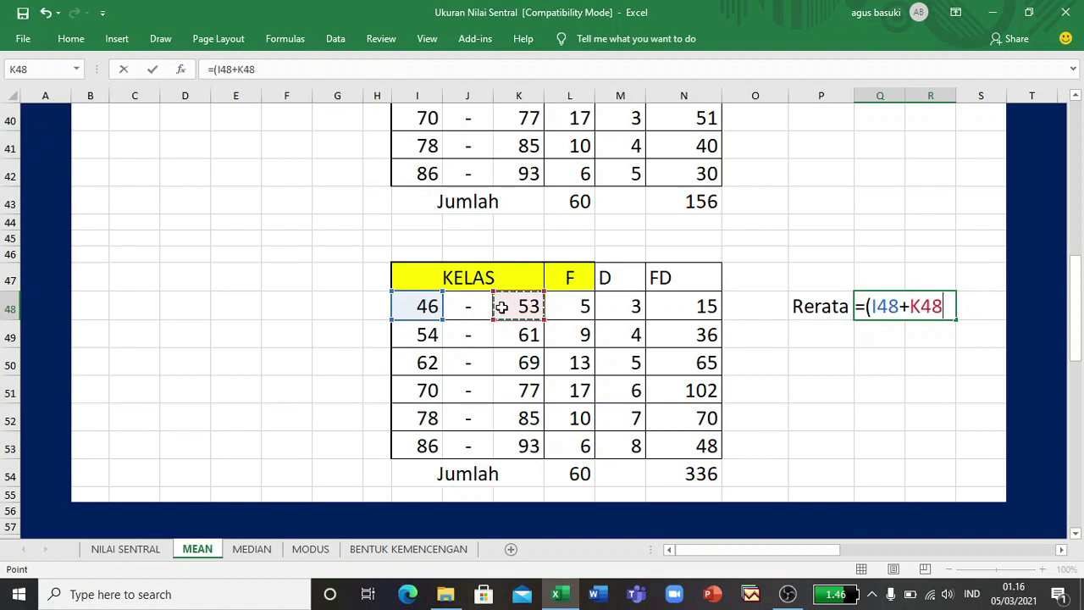
text()/2-)
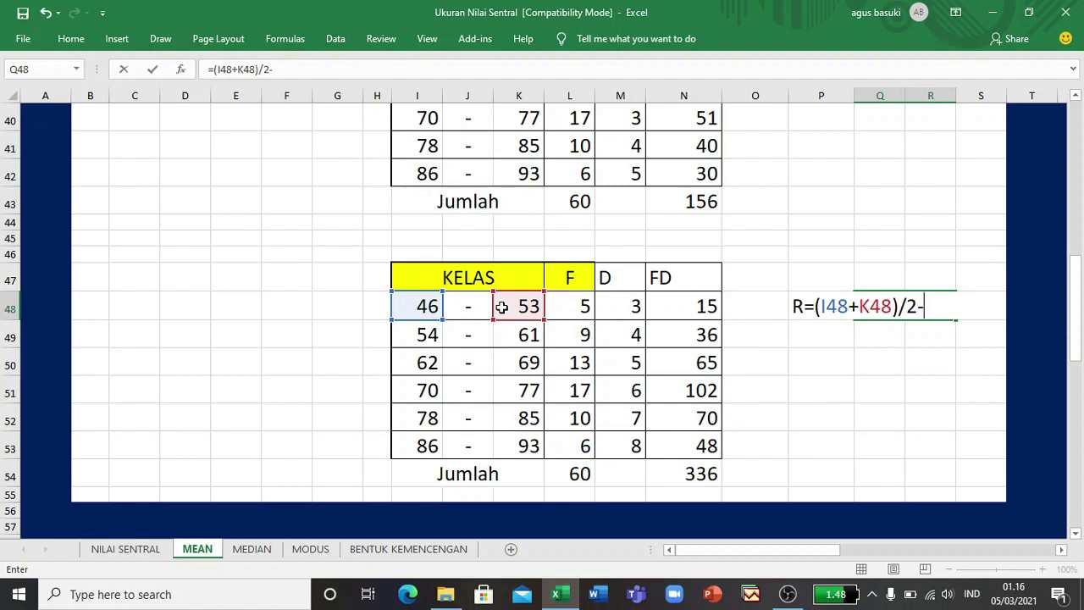
text((3*8))
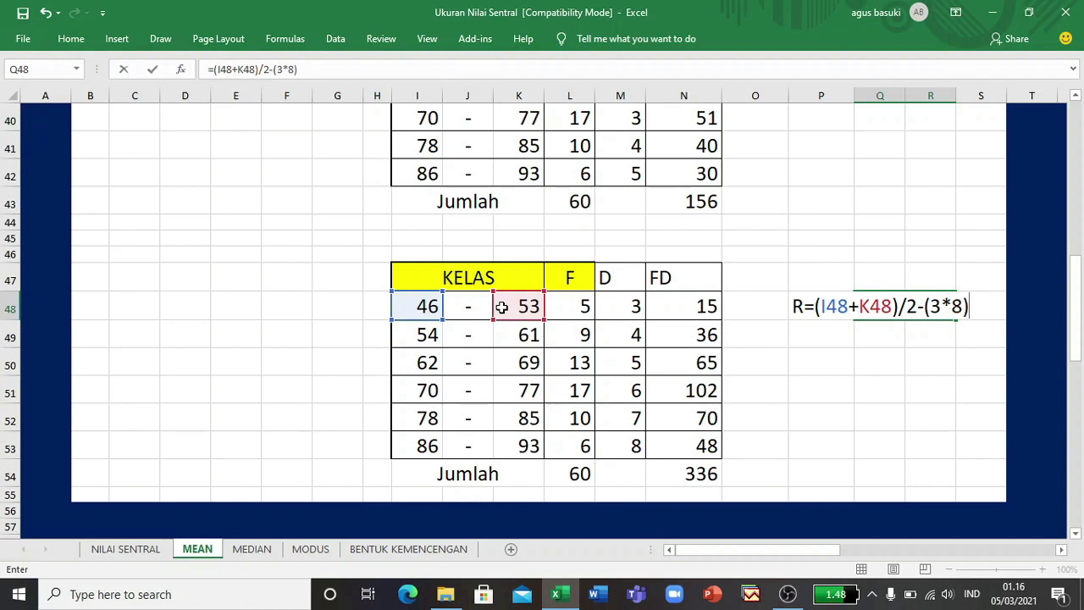
text(+)
click(692, 474)
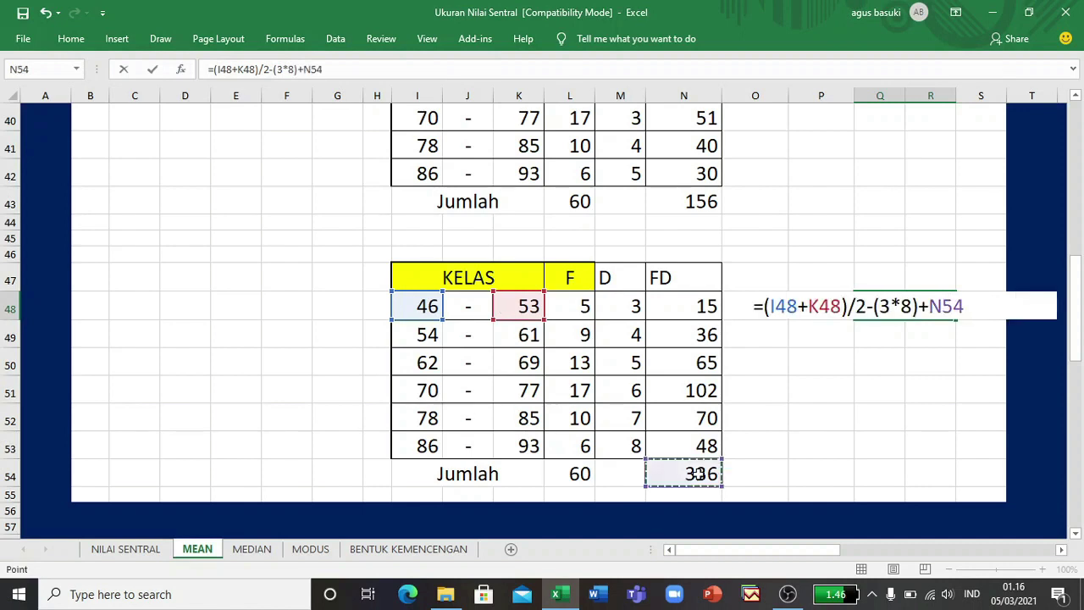
text(/)
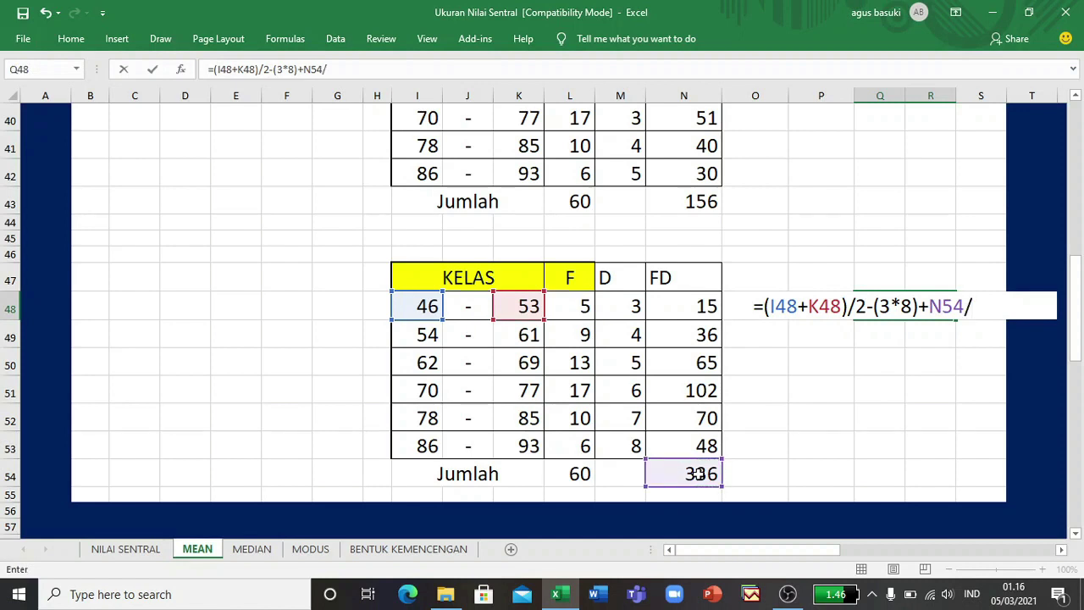
click(560, 468)
text(*)
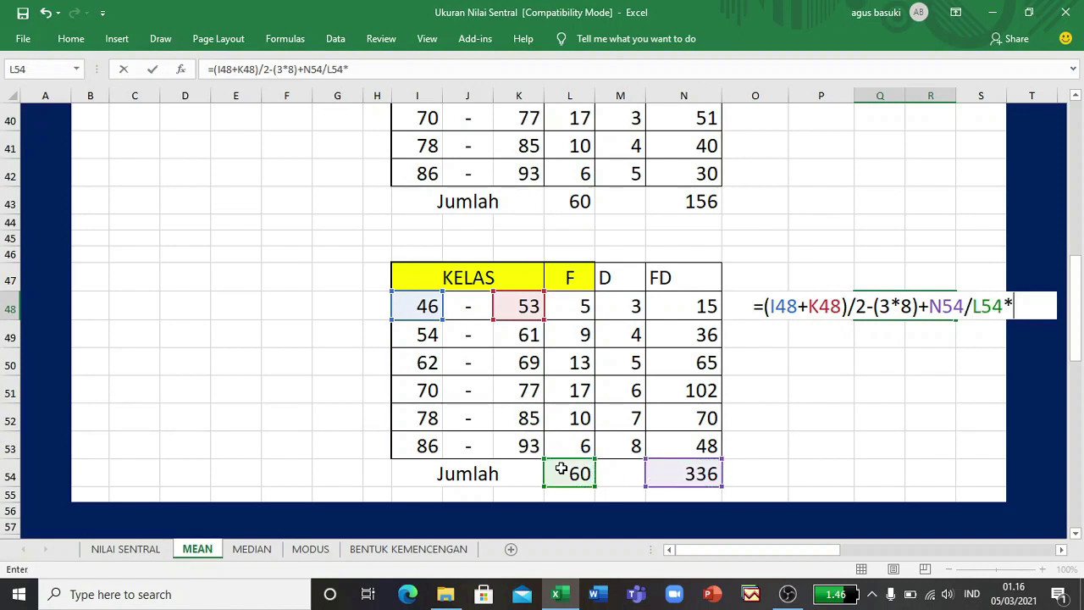
text(8)
key(Return)
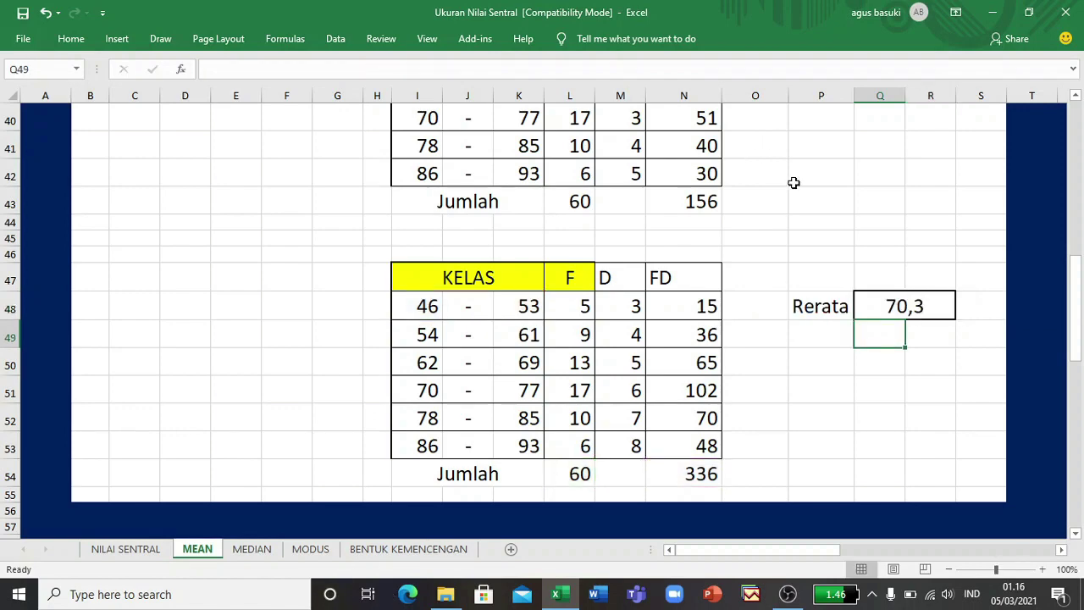
scroll(788, 269, up, 6)
scroll(788, 269, up, 7)
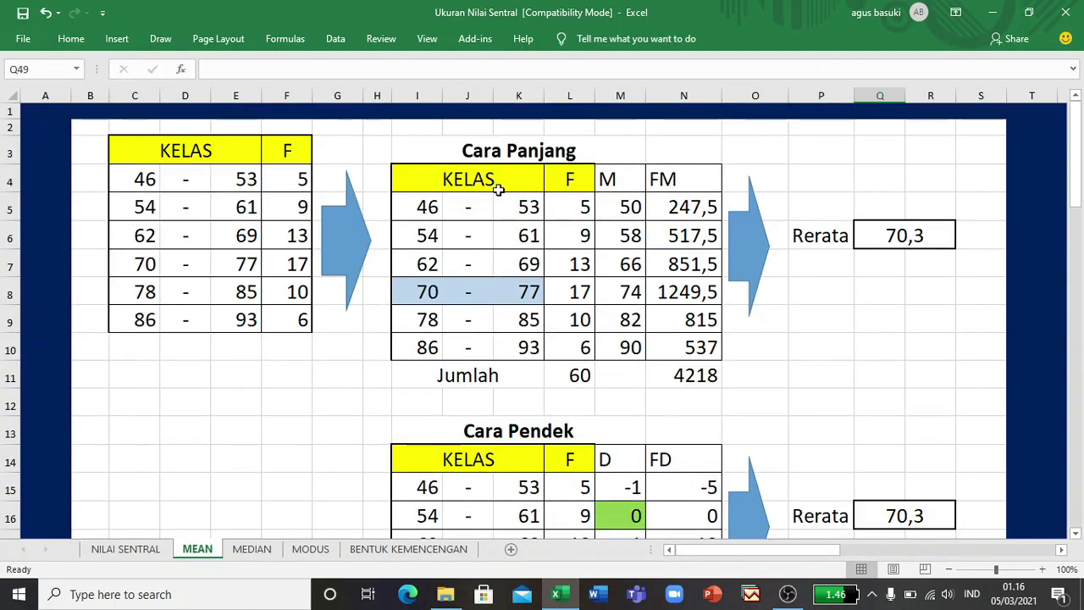
click(481, 144)
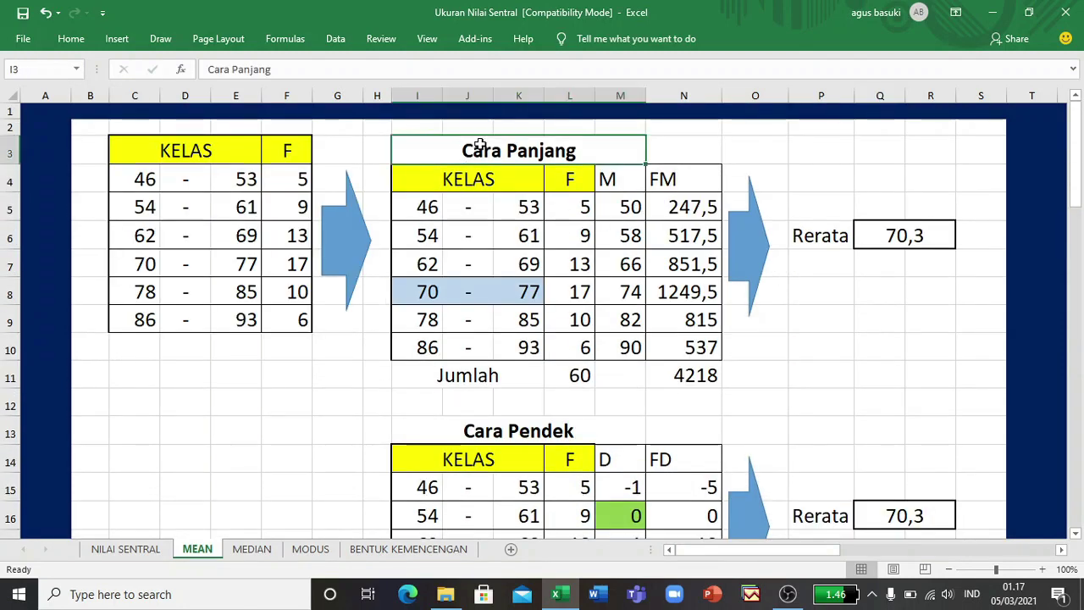
Step: Review the Cara Pendek tables in the MEAN sheet and open the MEDIAN sheet
click(504, 424)
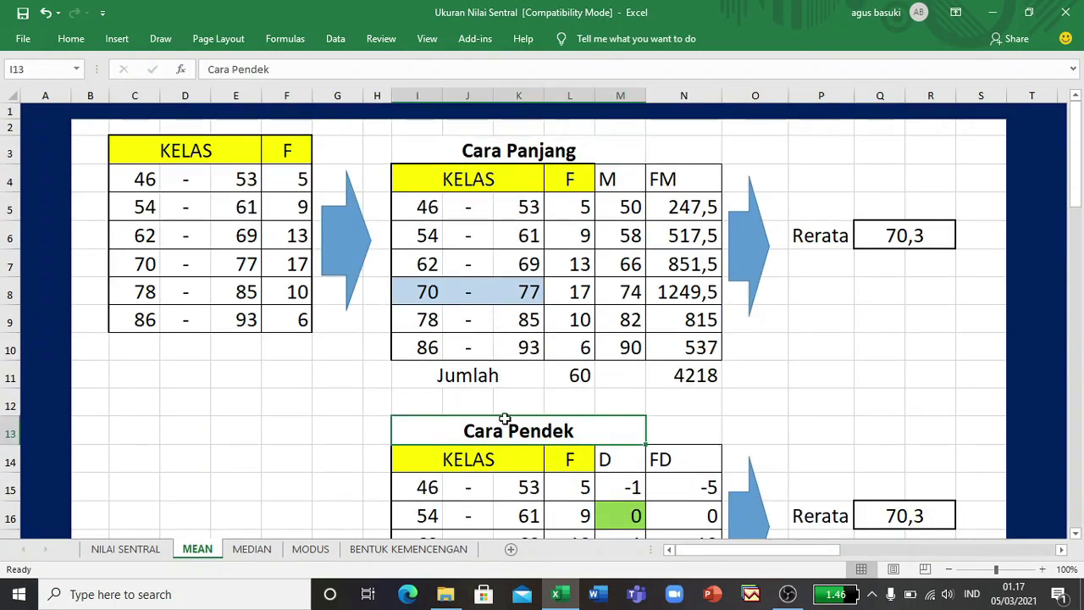
scroll(702, 337, down, 11)
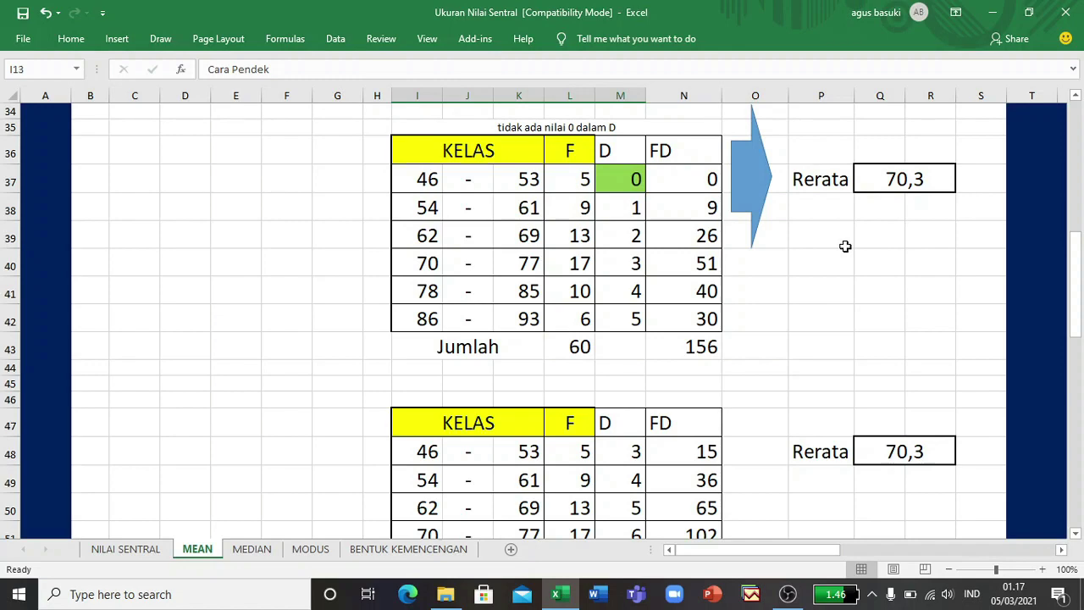
click(278, 549)
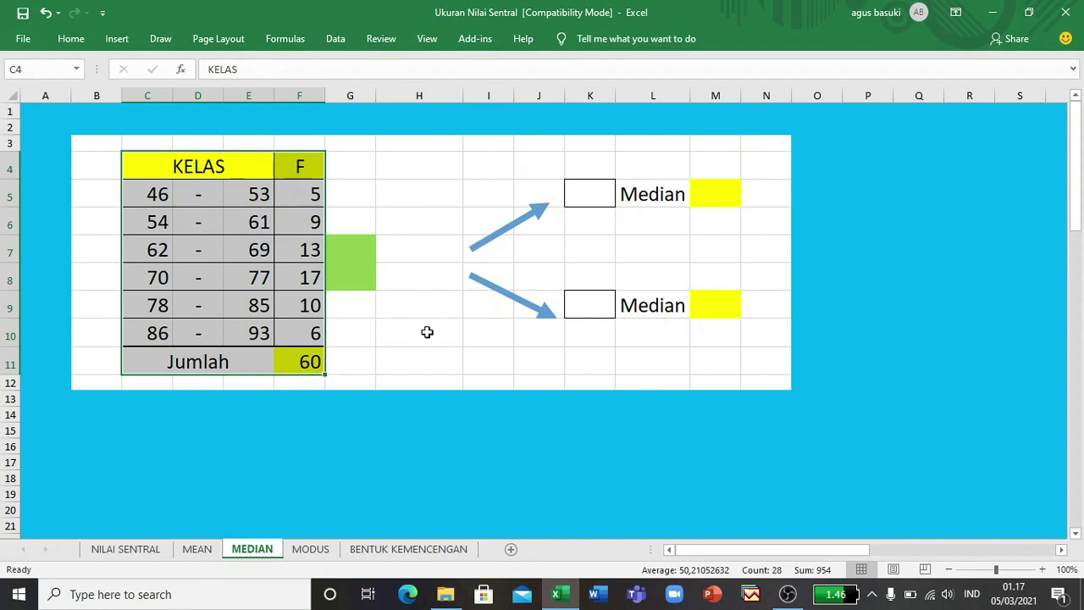
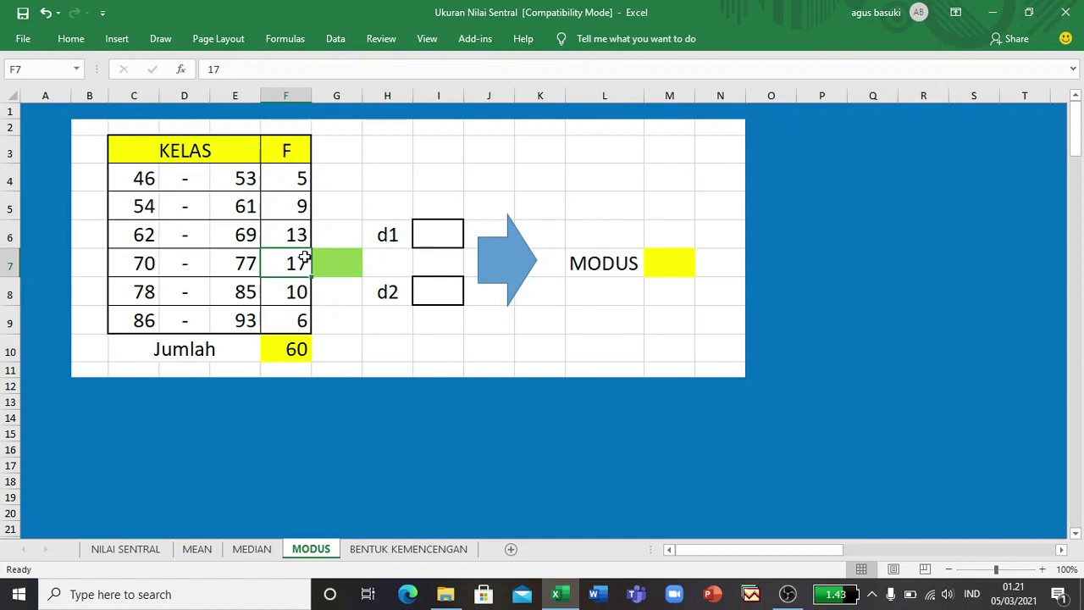
Step: Calculate d1 in cell I6 of the MODUS sheet with =F7-F6
click(434, 232)
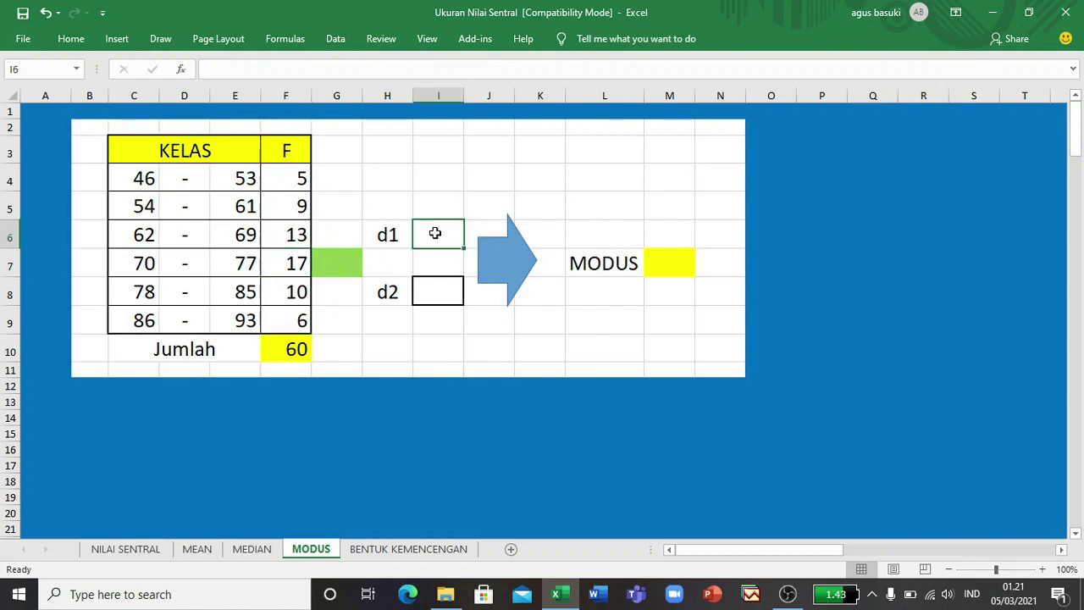
text(=)
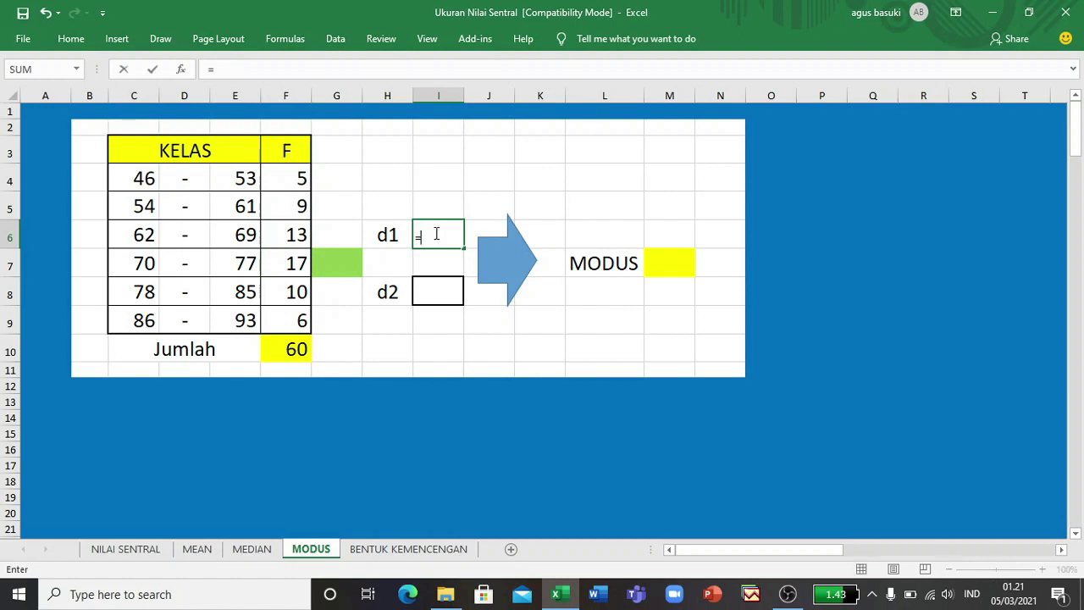
click(288, 267)
text(-)
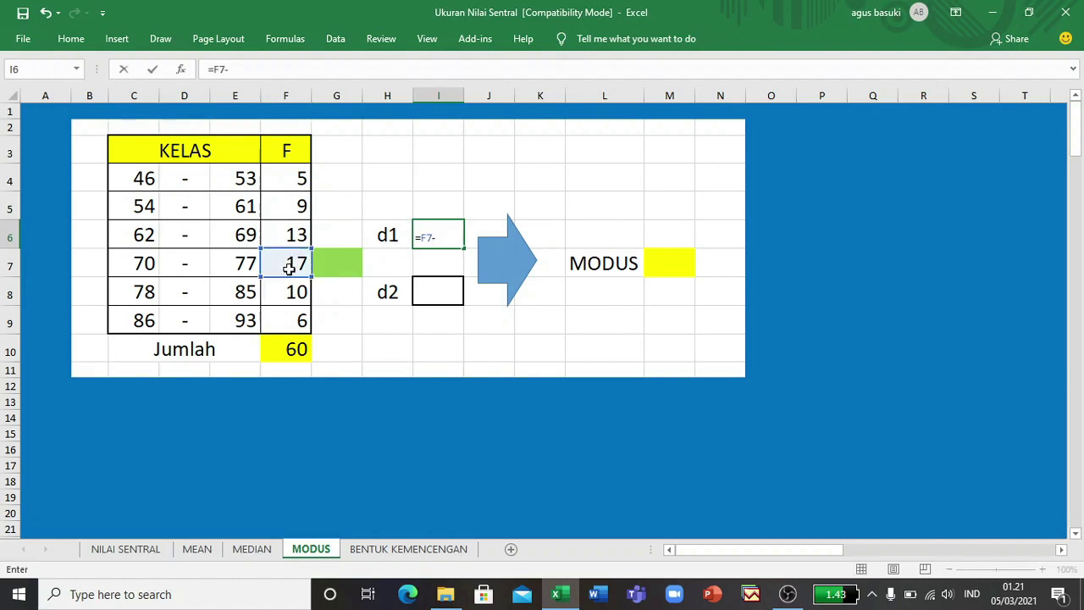
click(289, 224)
key(Return)
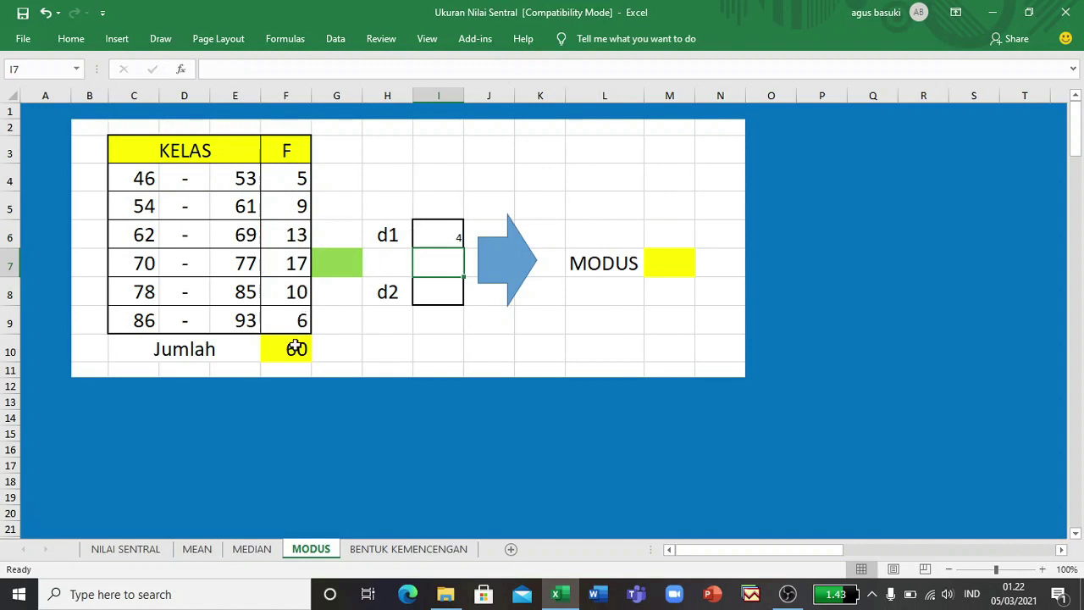
Step: Copy the format of the Jumlah total in F10 onto the d1 cell I6 and the d2 cell I8
click(294, 347)
click(72, 40)
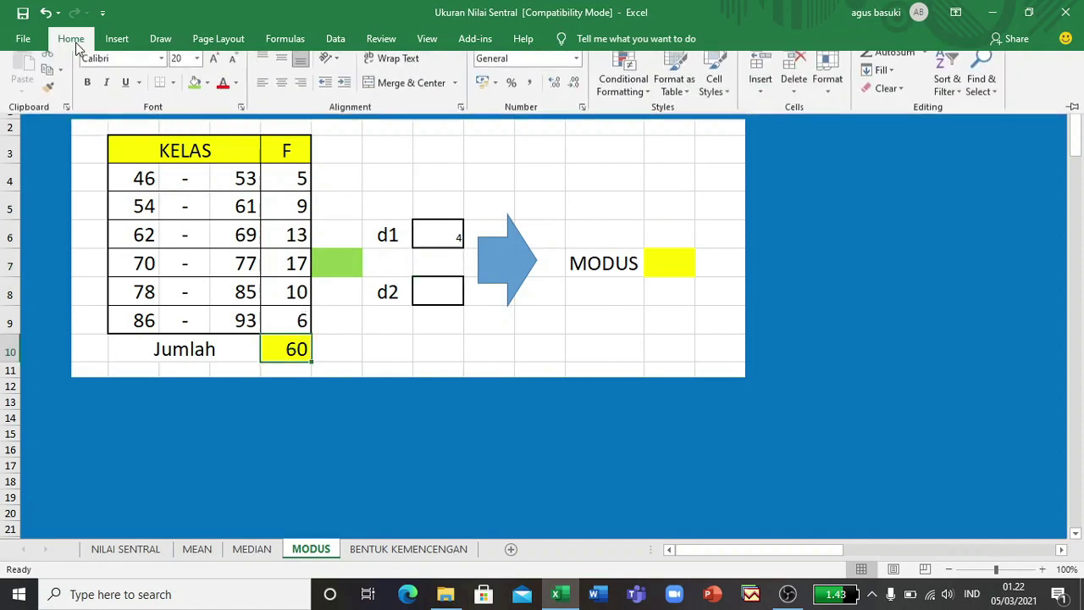
click(49, 97)
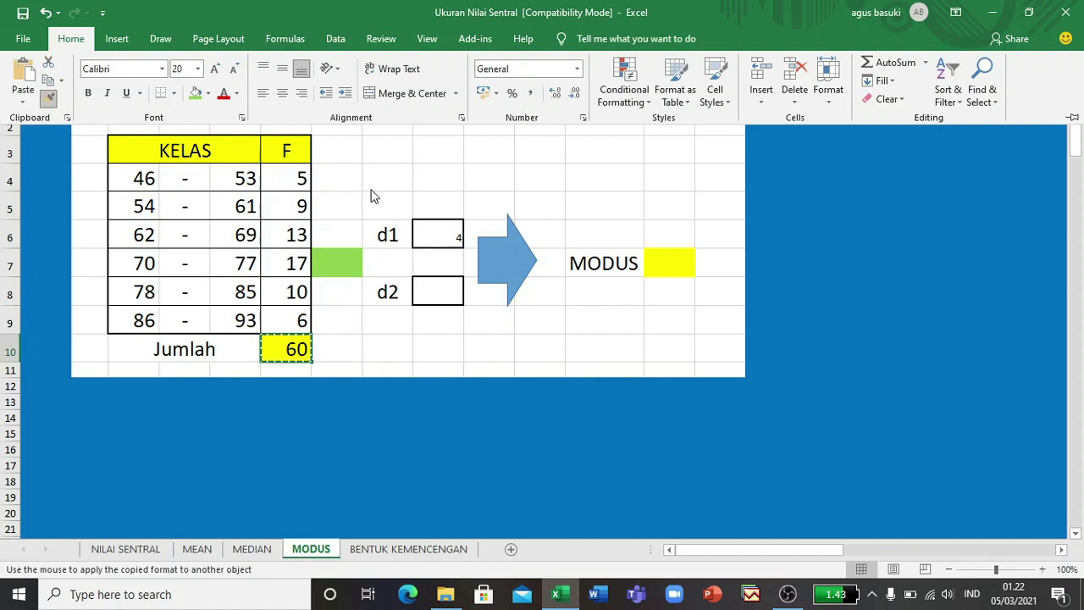
click(436, 232)
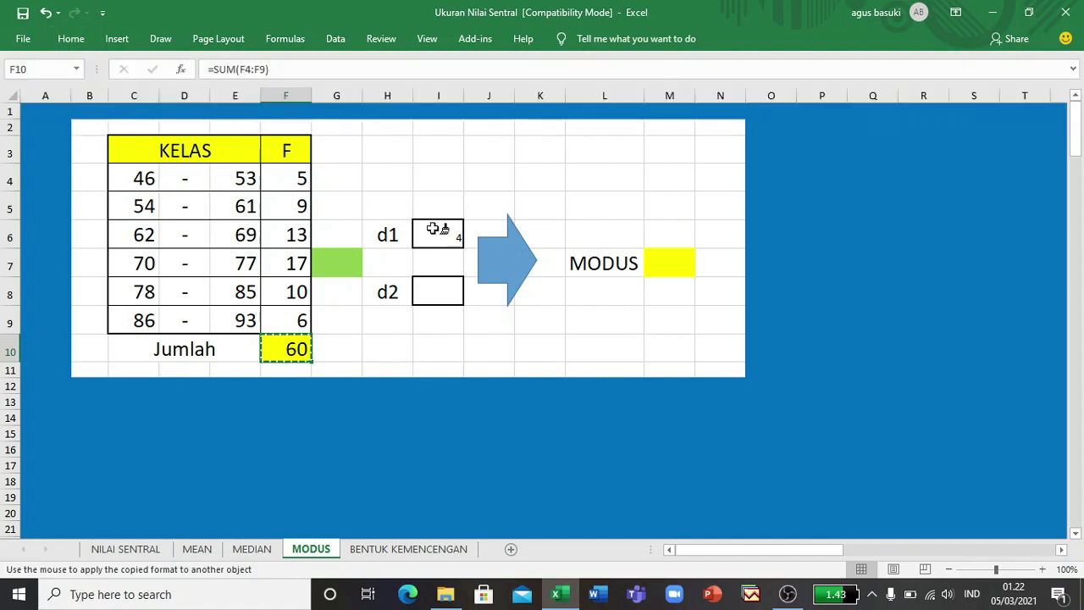
click(73, 40)
click(48, 97)
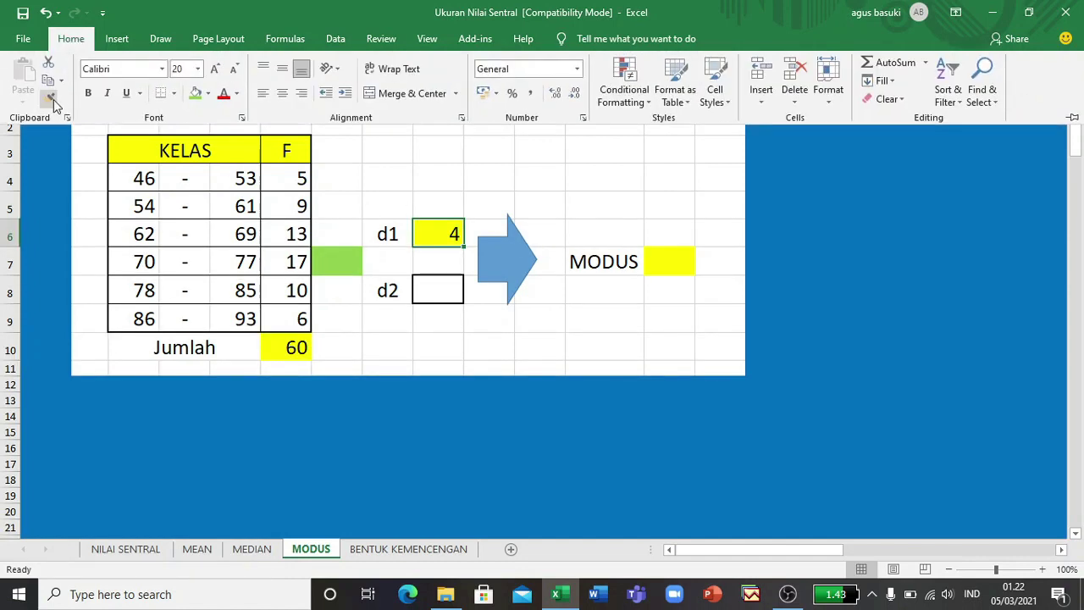
click(434, 291)
click(523, 343)
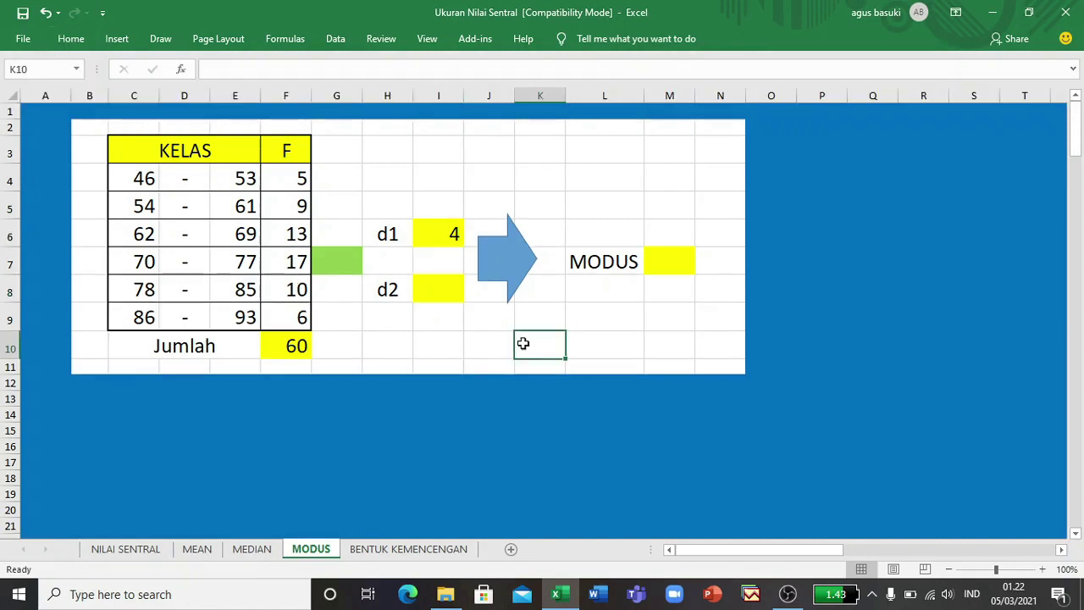
Step: Calculate d2 in cell I8 with =F7-F8
click(442, 231)
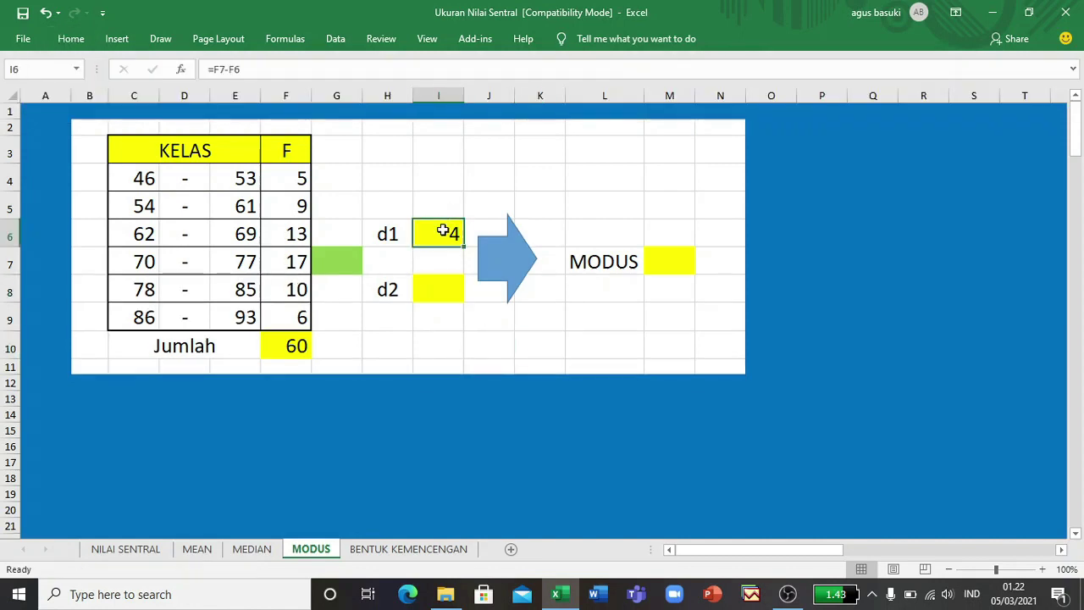
click(416, 286)
text(=)
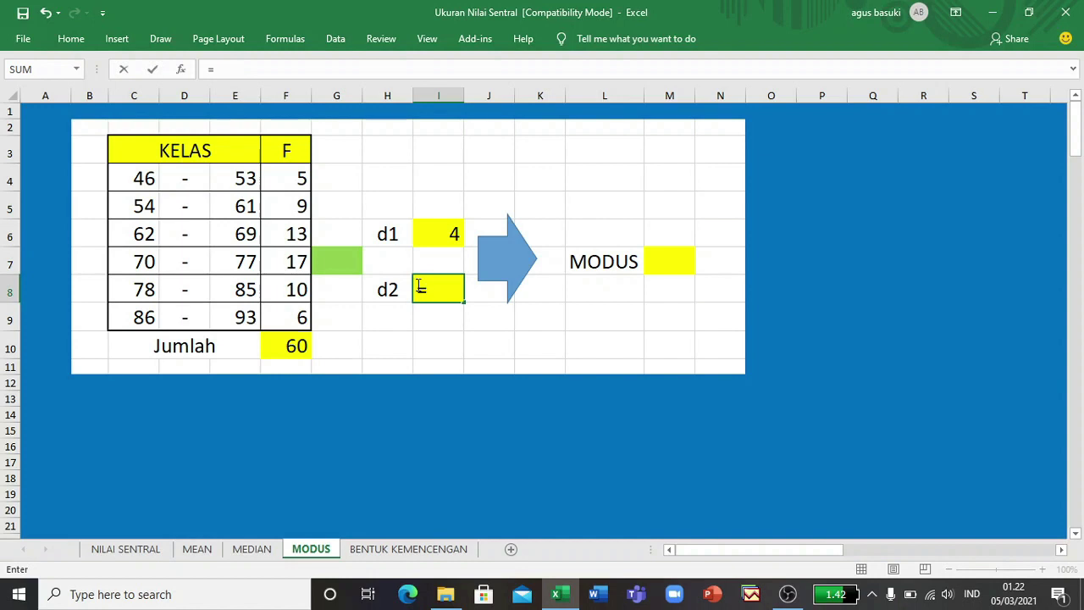
click(289, 289)
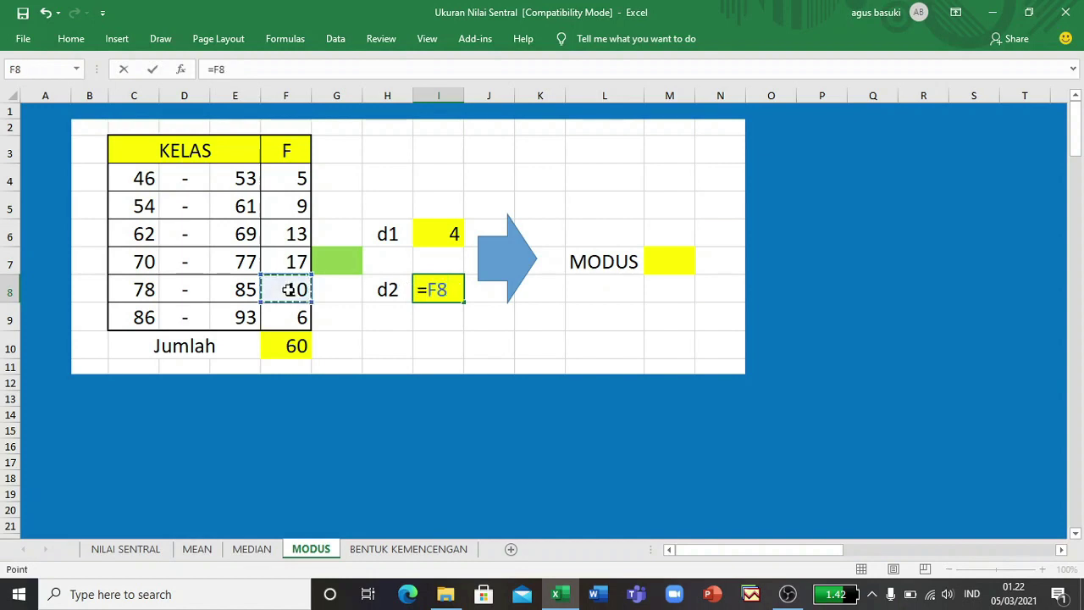
click(292, 262)
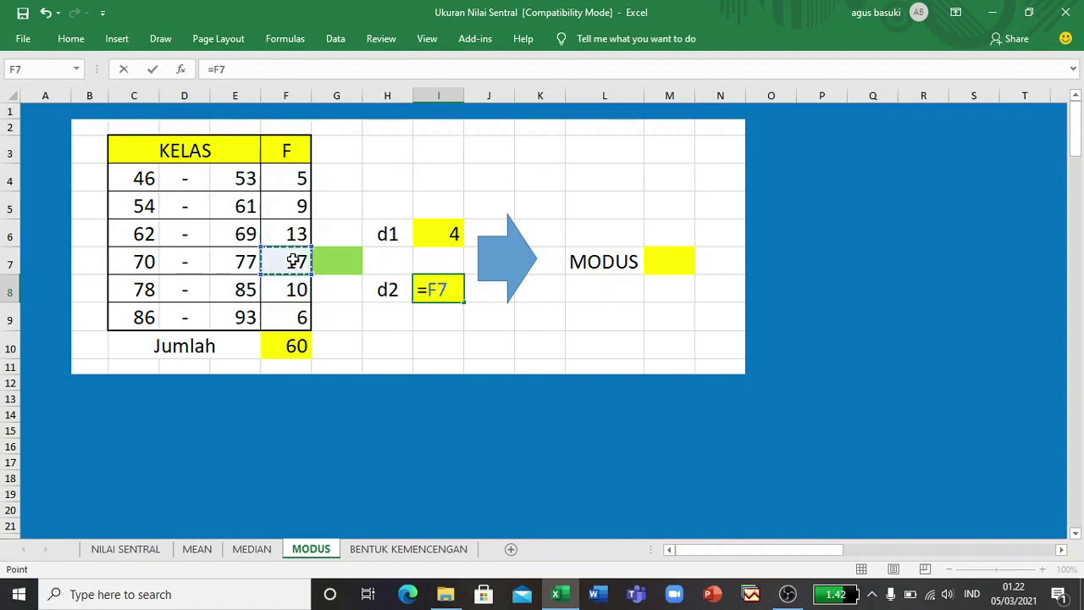
text(-)
click(295, 285)
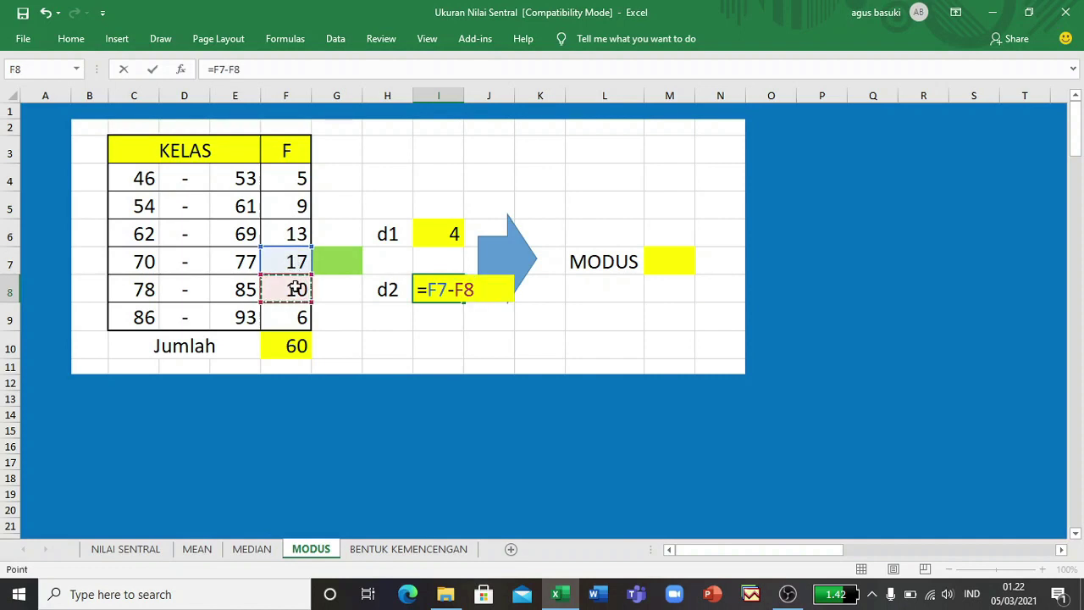
key(Return)
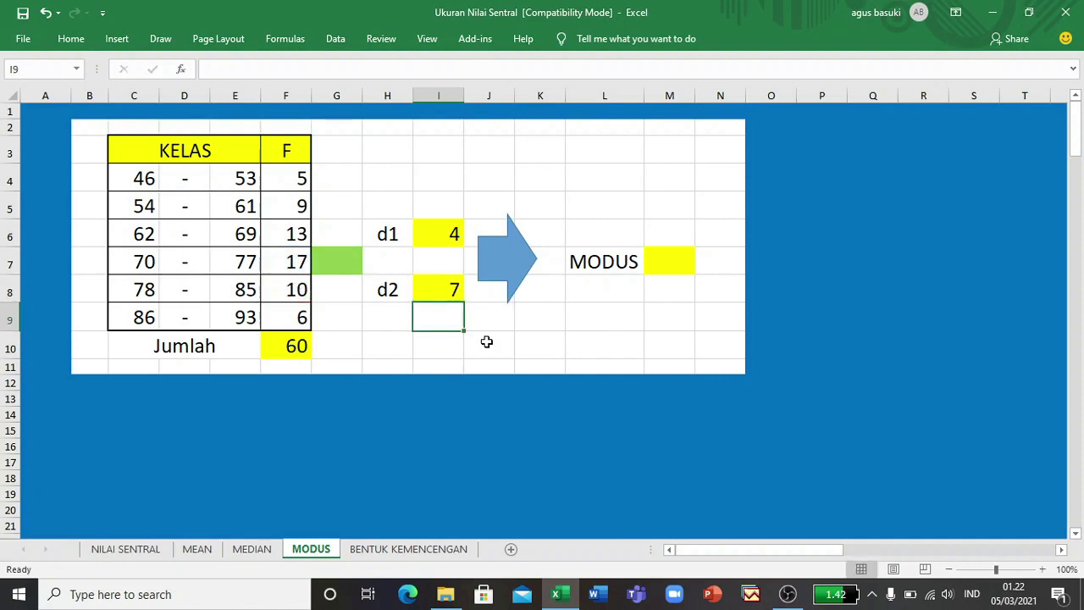
Step: Calculate the mode in MODUS cell M7 with =69,5+(I6/(I6+I8))*8
click(342, 266)
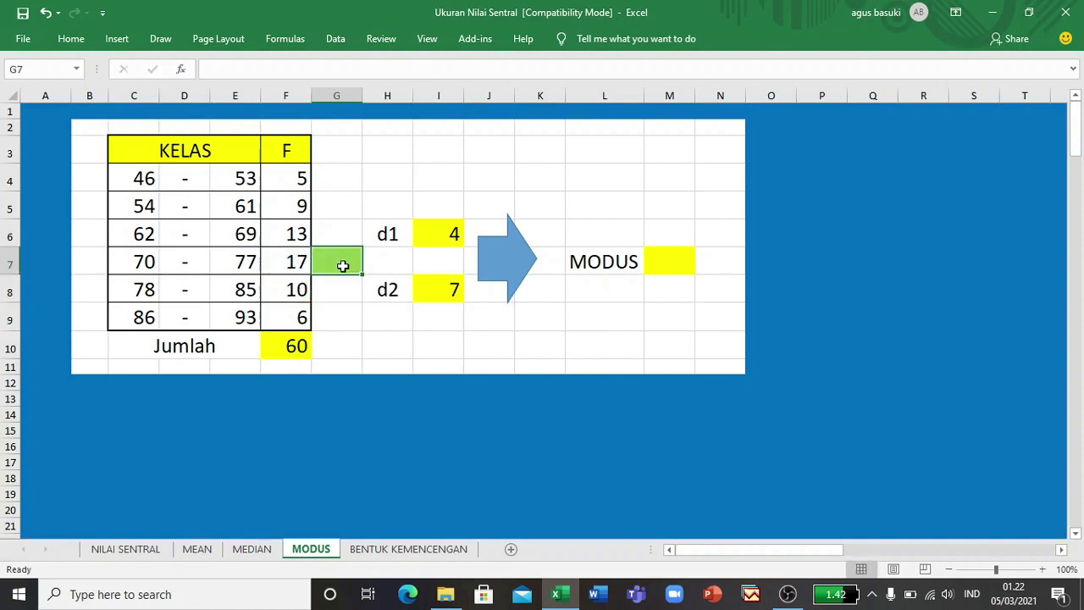
click(664, 264)
text(=)
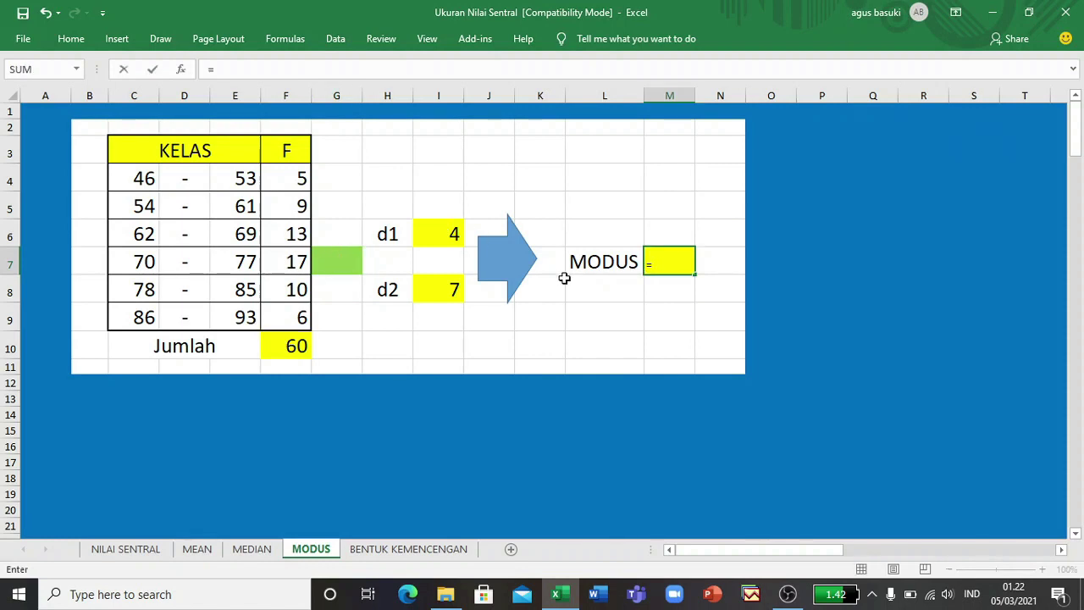
text(69,5+()
click(446, 232)
text(/)
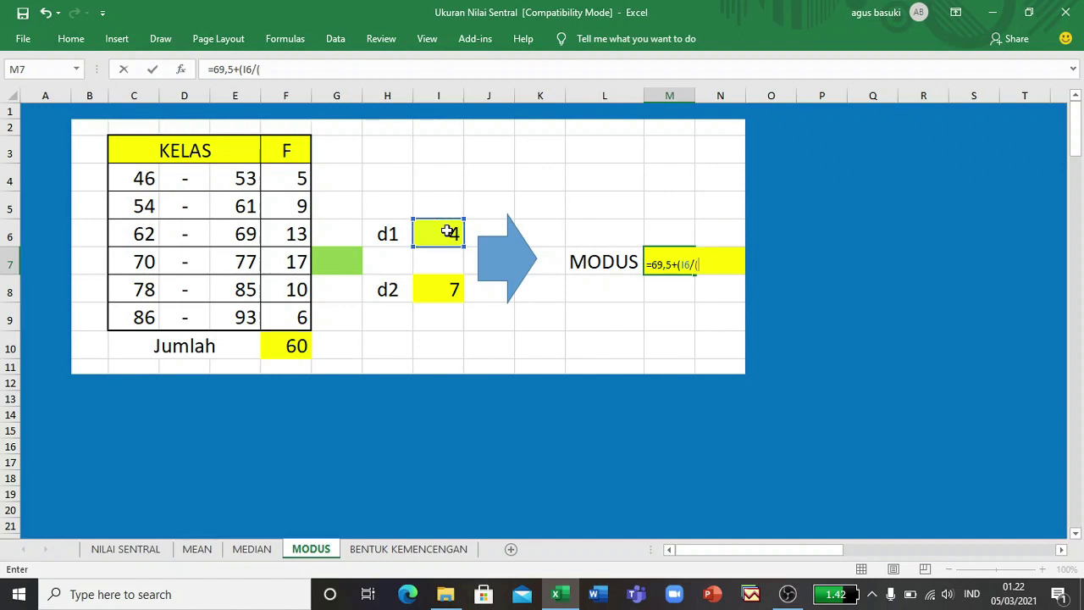
text(()
click(447, 231)
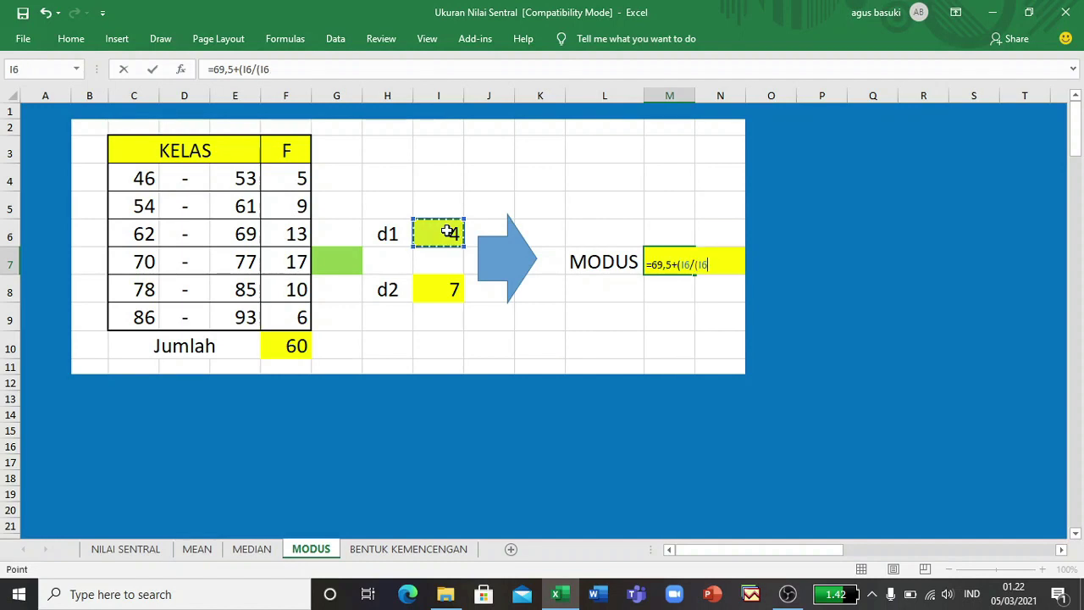
text(+)
click(440, 286)
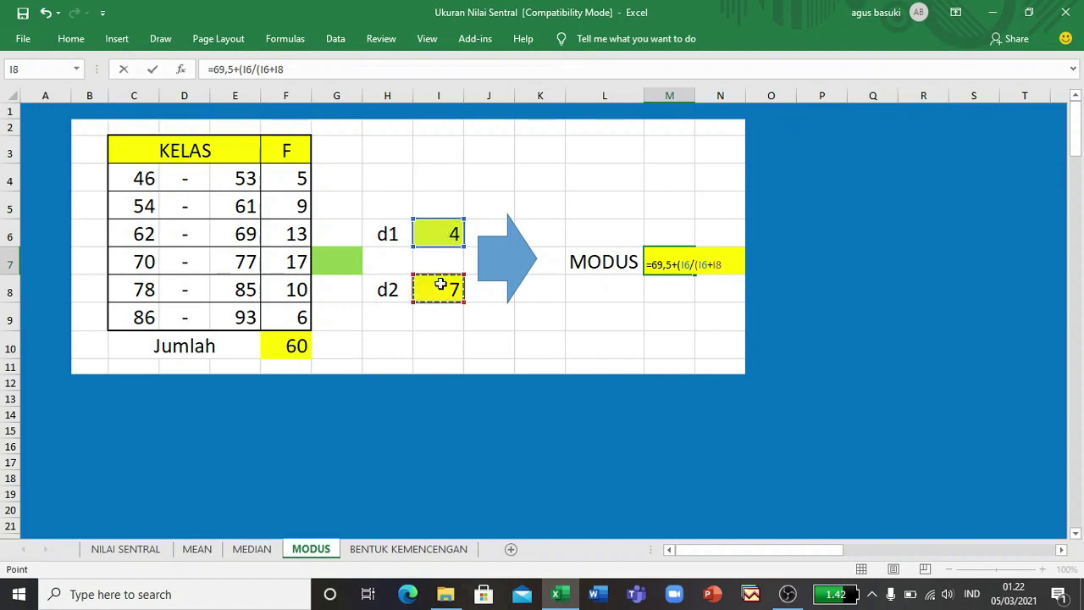
text()))
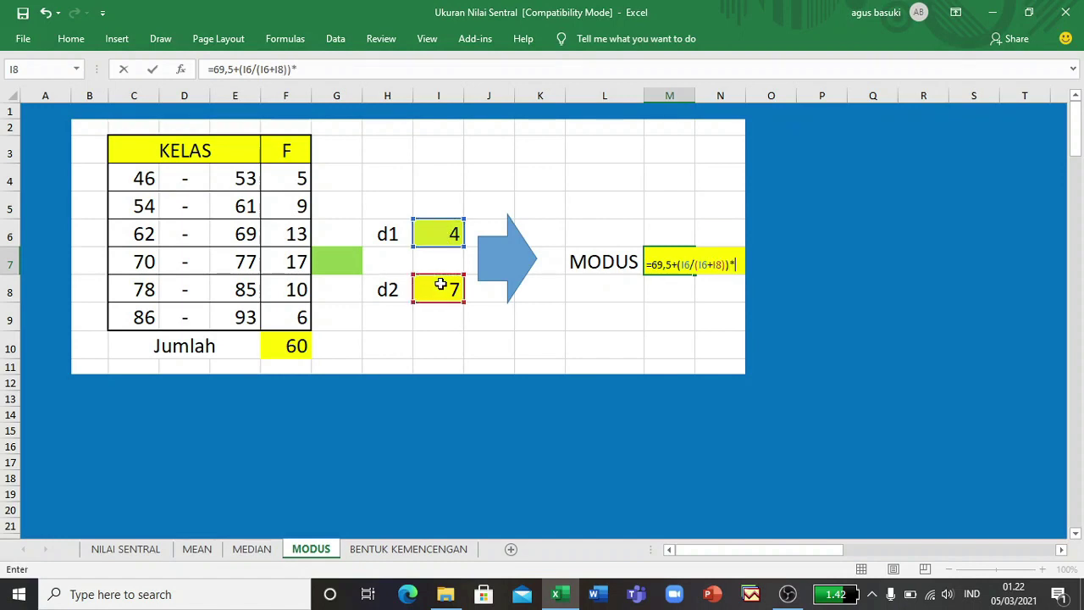
text(*8)
key(Return)
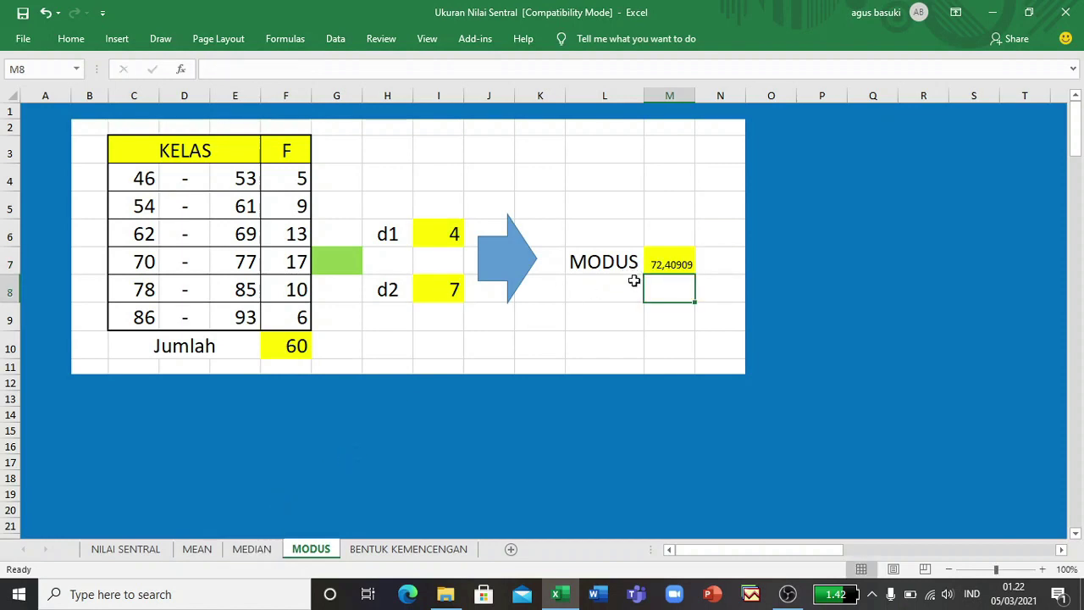
Step: Copy the format of d2 cell I8 onto MODUS cell M7 and widen column M to show the decimals
click(434, 290)
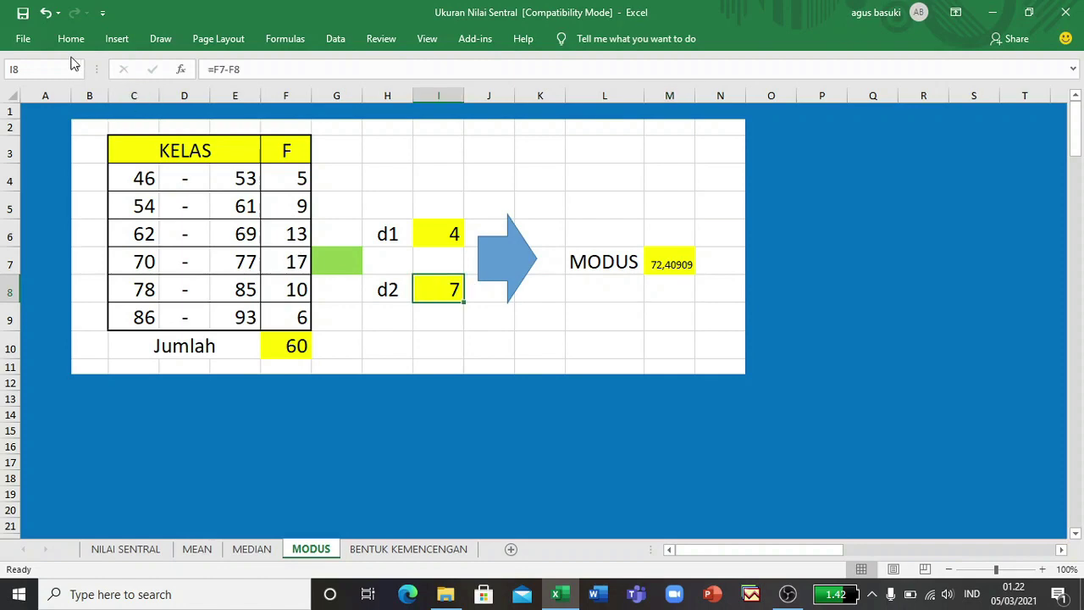
click(23, 38)
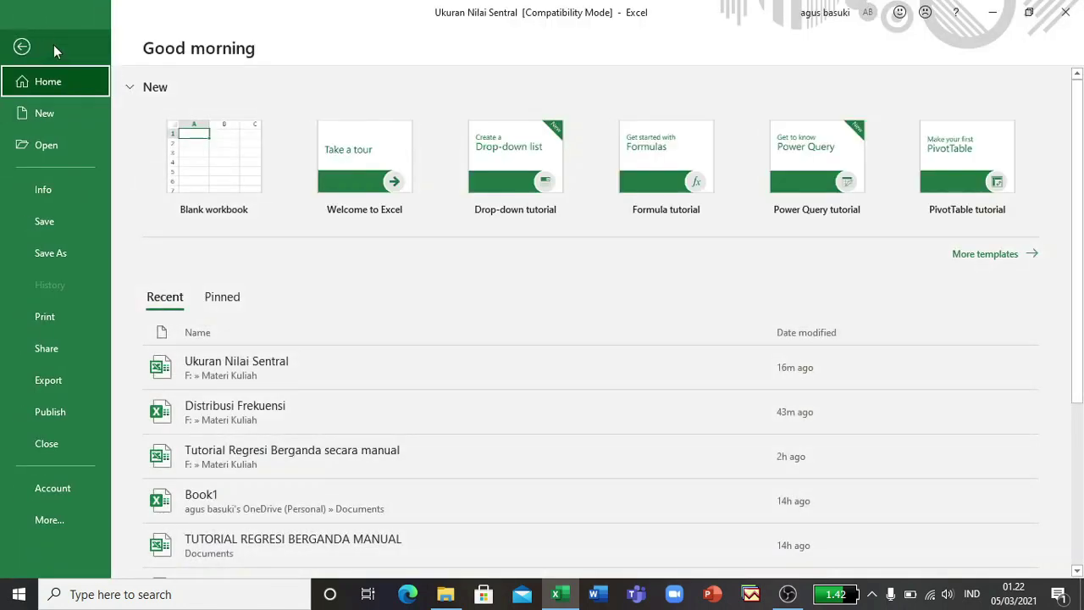
key(Escape)
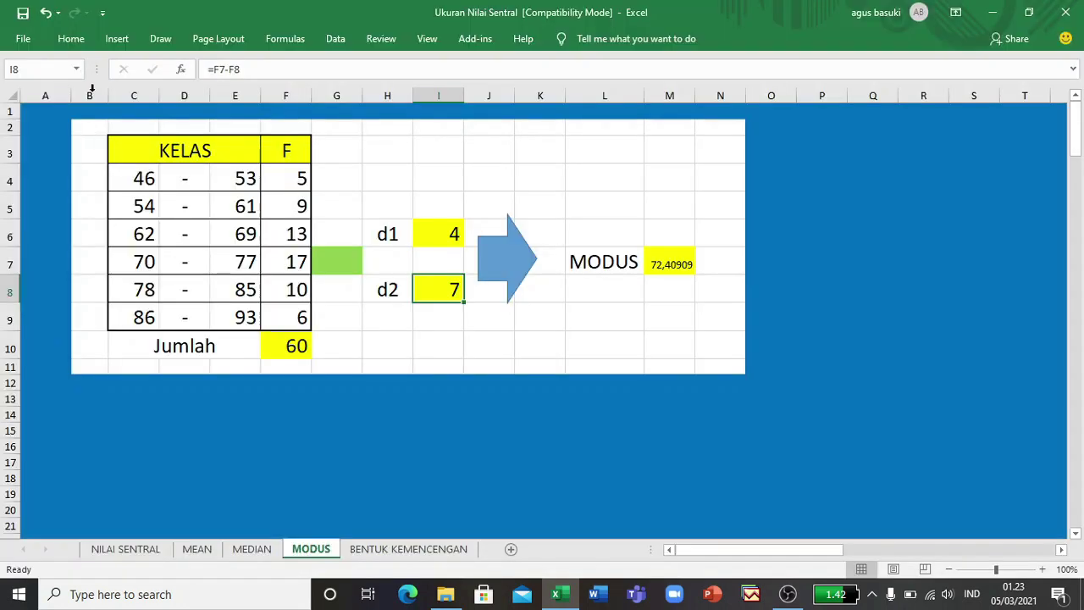
click(78, 42)
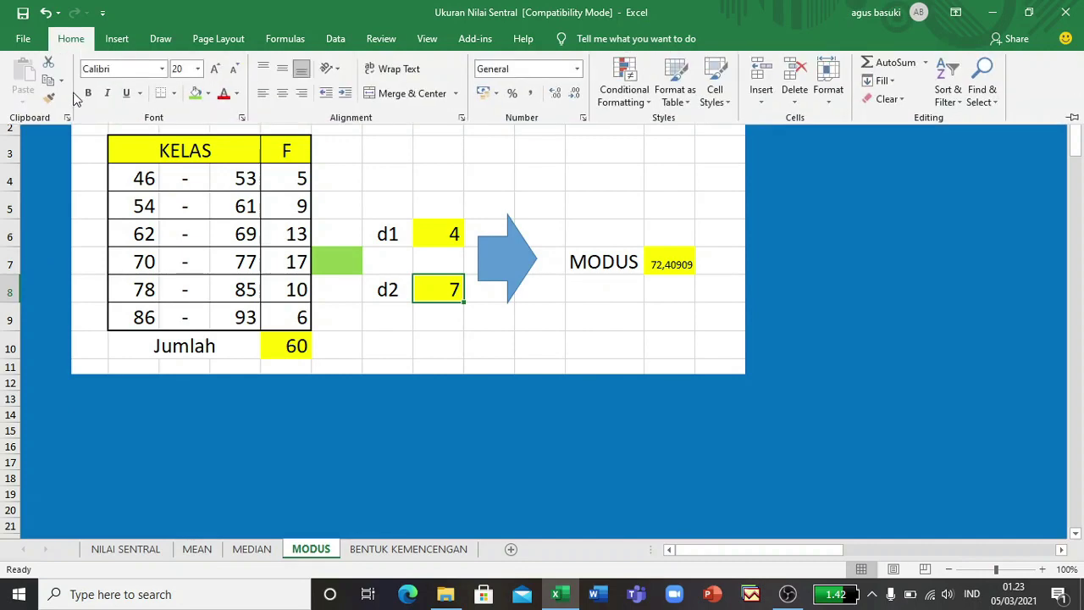
click(48, 97)
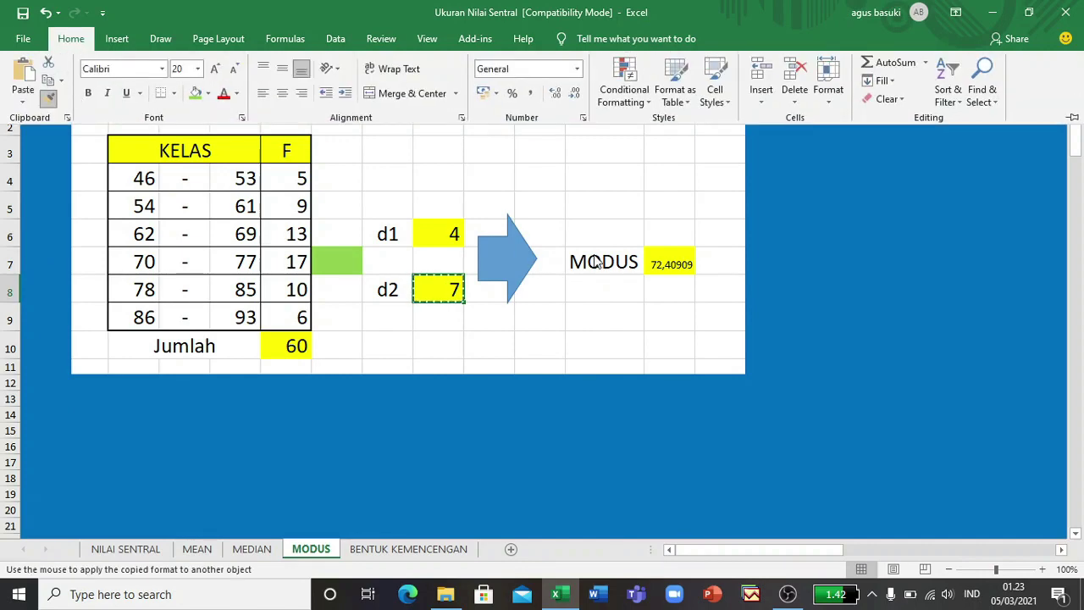
click(657, 266)
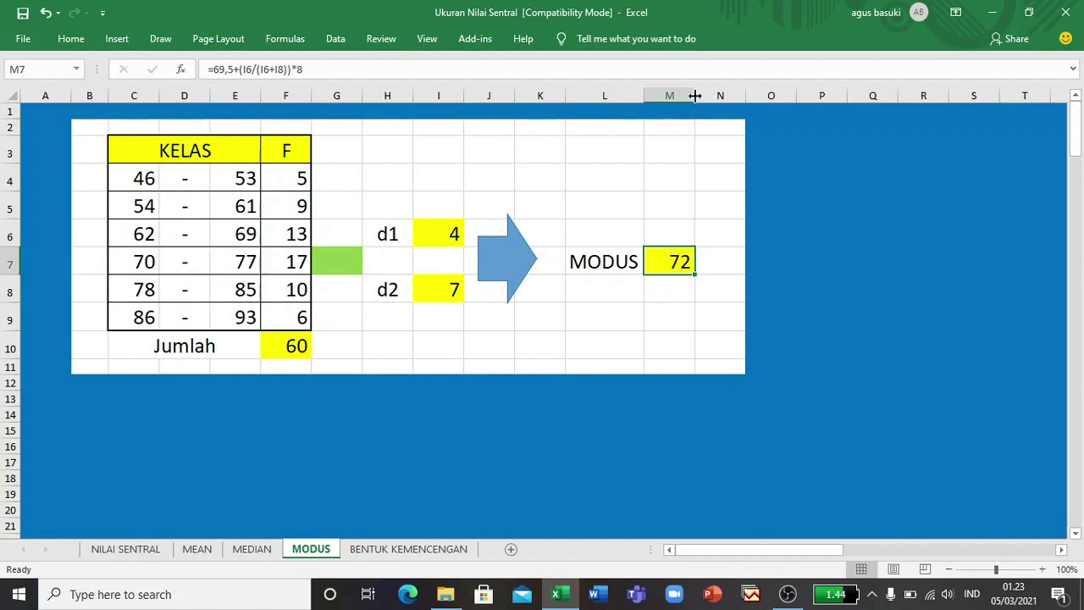
drag(694, 96, 726, 101)
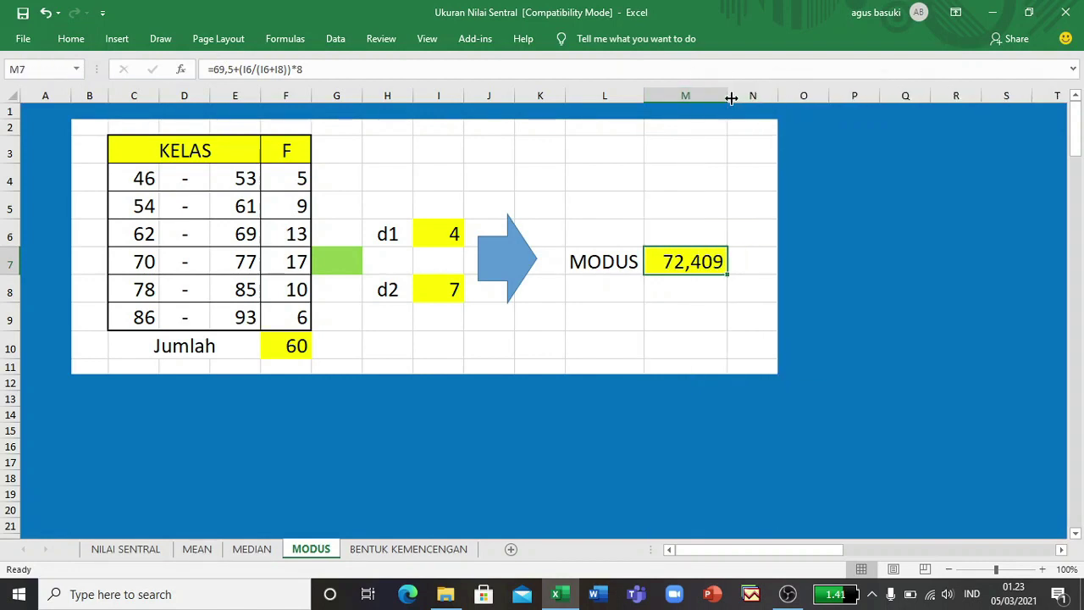
Step: Review the results in the MEAN sheet and the MEDIAN sheet
click(199, 550)
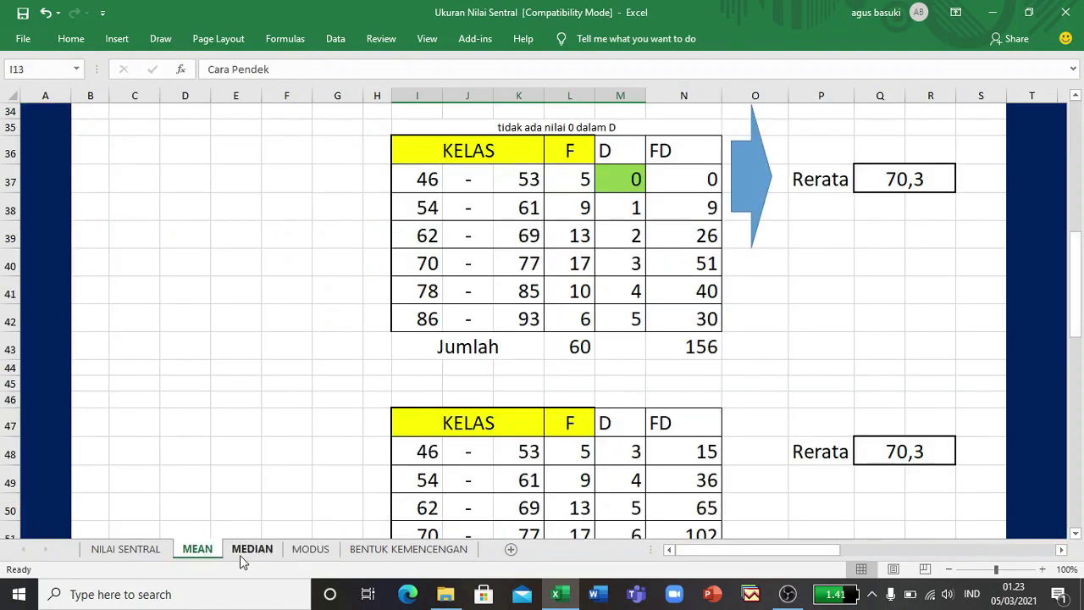
click(245, 551)
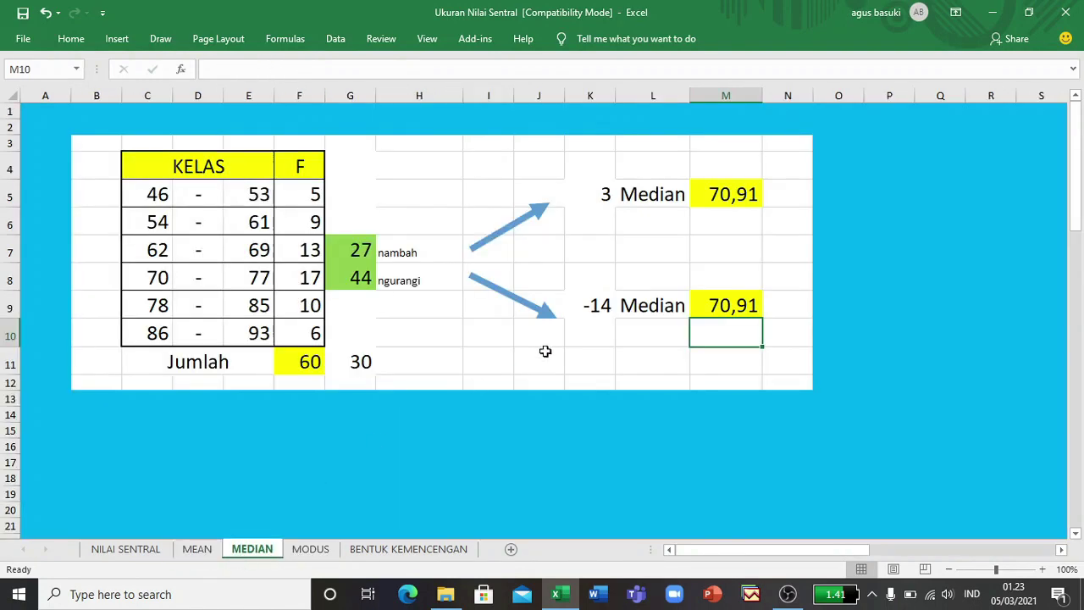
Step: Compare the calculated mean, median and mode across the MEAN, MEDIAN and MODUS sheets
click(200, 550)
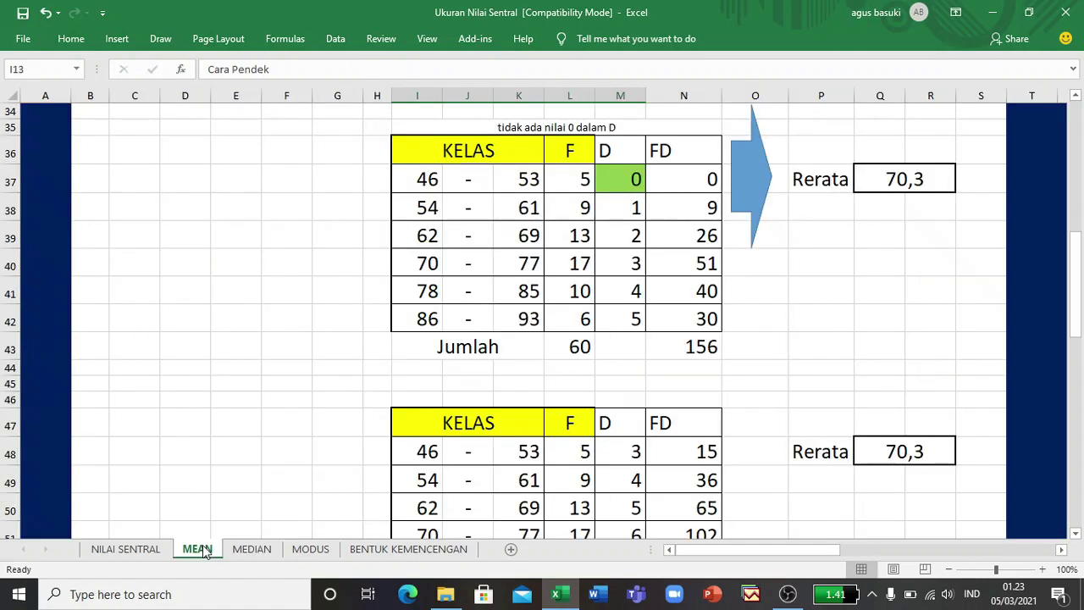
click(243, 551)
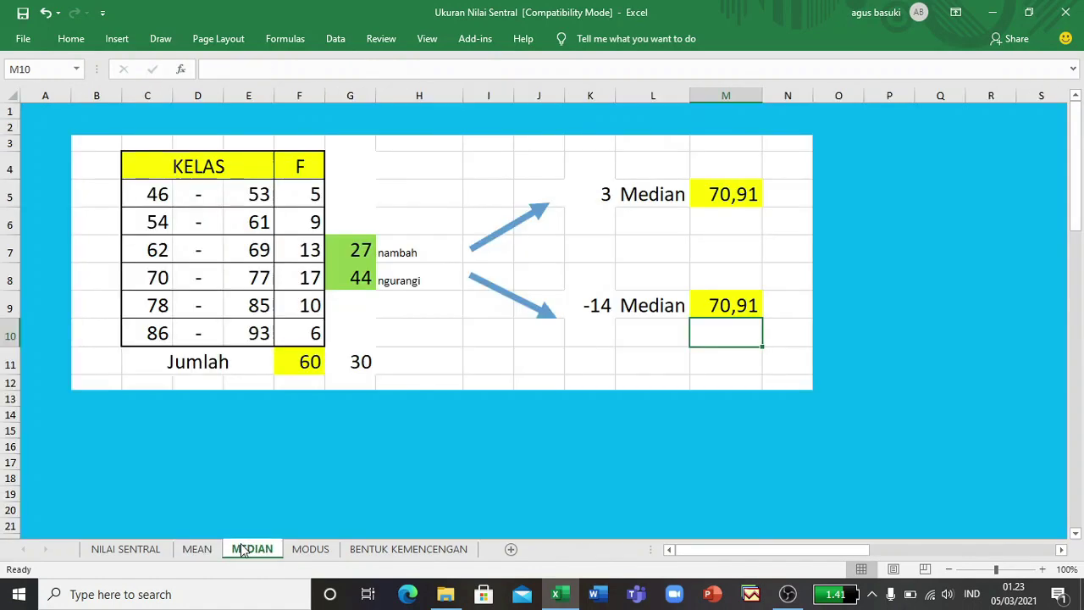
click(293, 550)
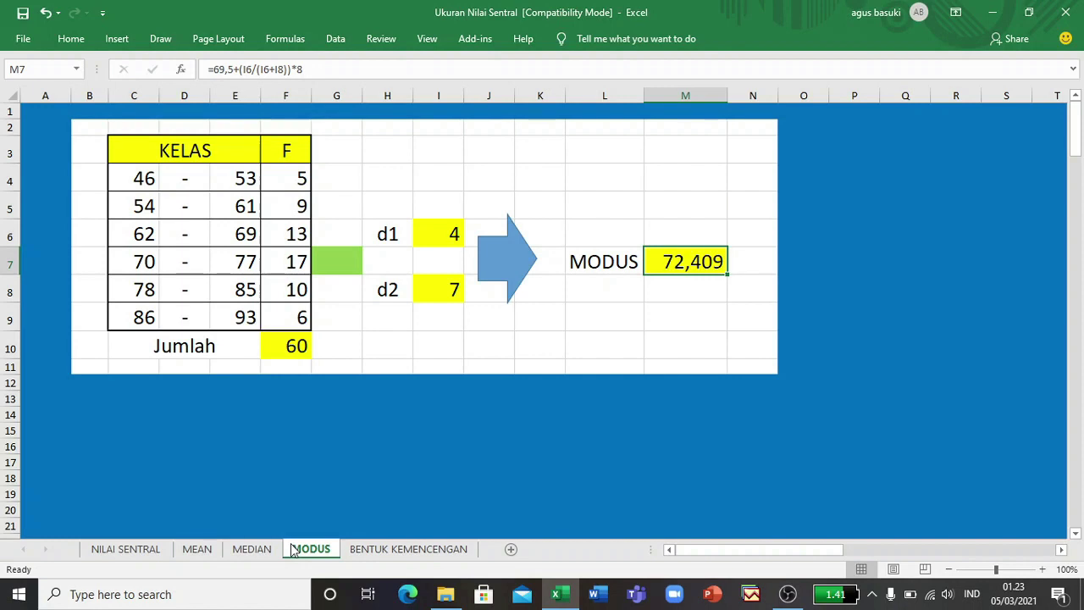
Step: Examine the distribution curves in the BENTUK KEMENCENGAN sheet and select the Menceng Kanan relation in cells J18:L18
click(363, 550)
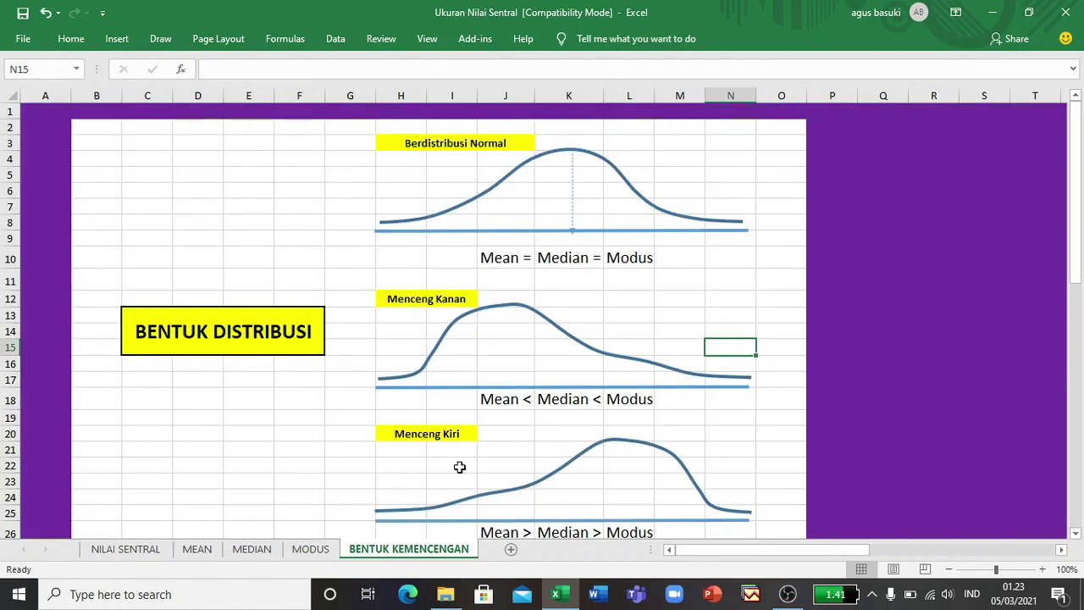
scroll(519, 431, down, 1)
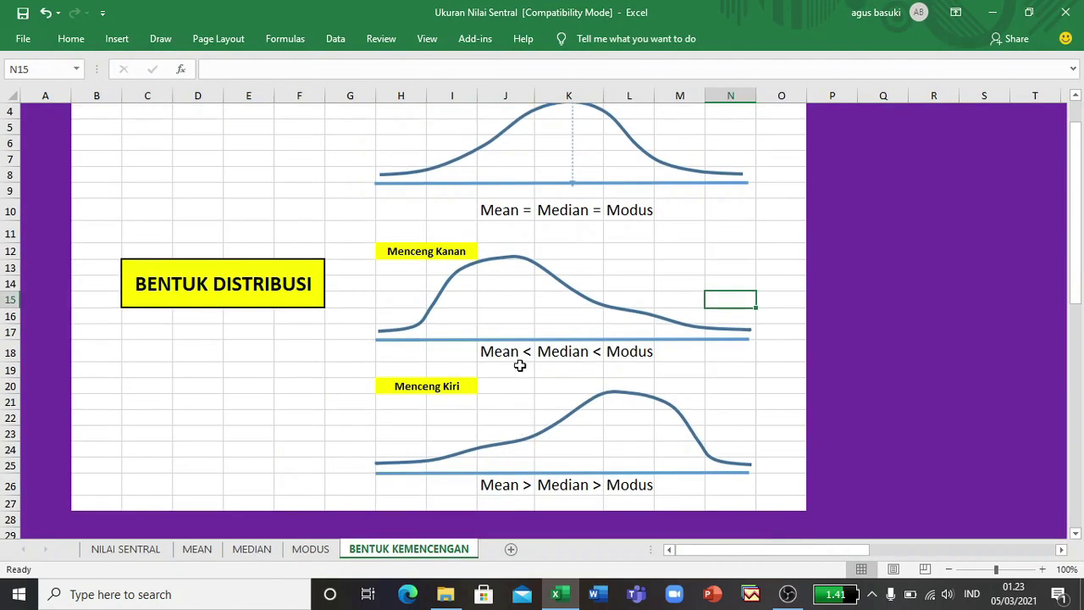
drag(522, 351, 634, 351)
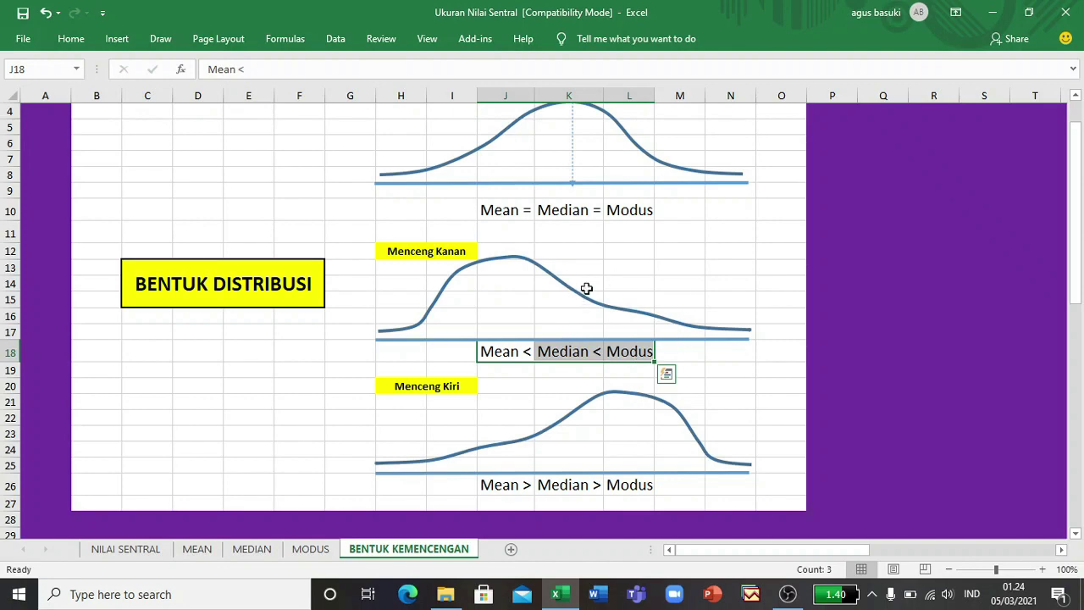
scroll(546, 203, up, 1)
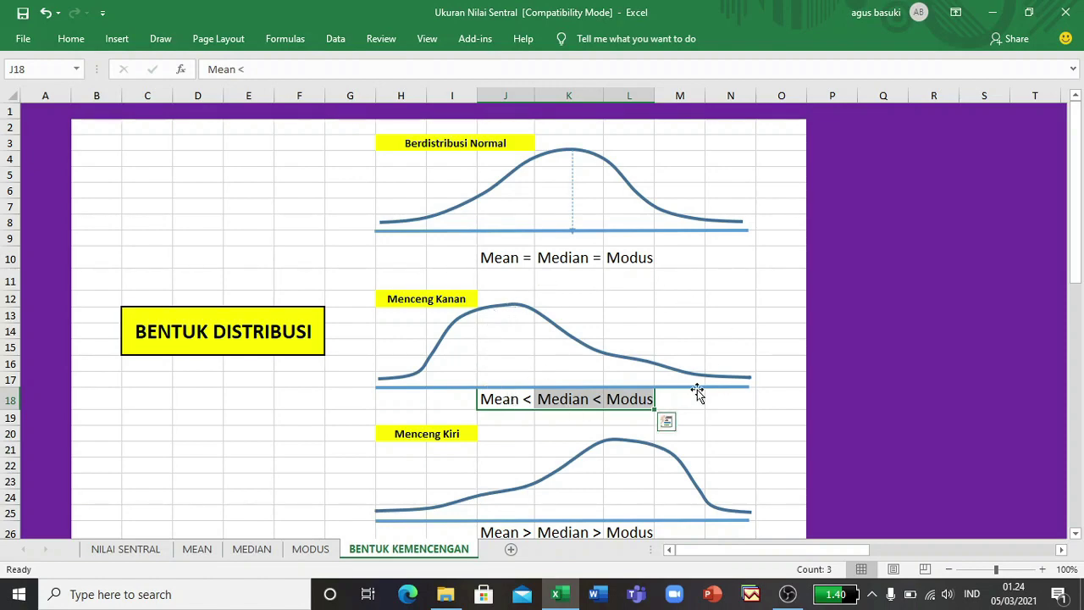
scroll(696, 391, down, 1)
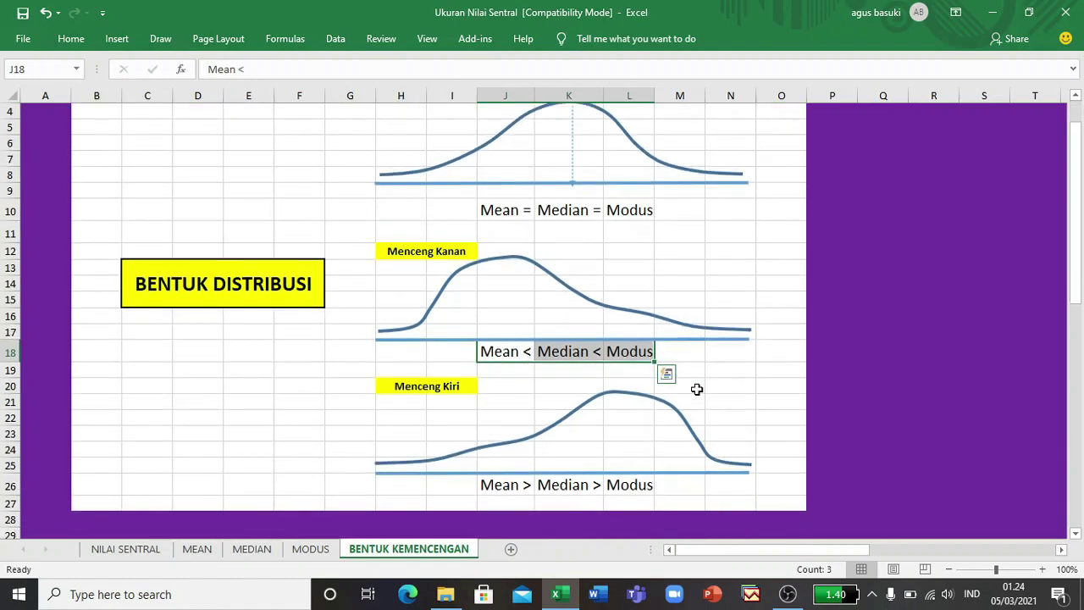